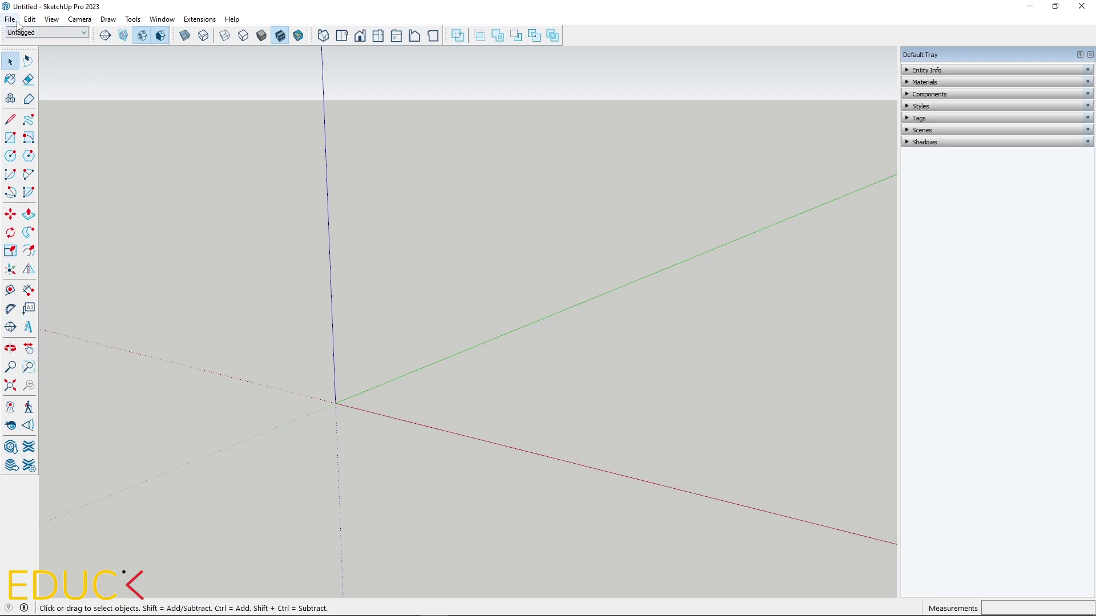
Import the Plan floor plan picture as an image and place it at the origin, about 216 cm wide.
click(16, 22)
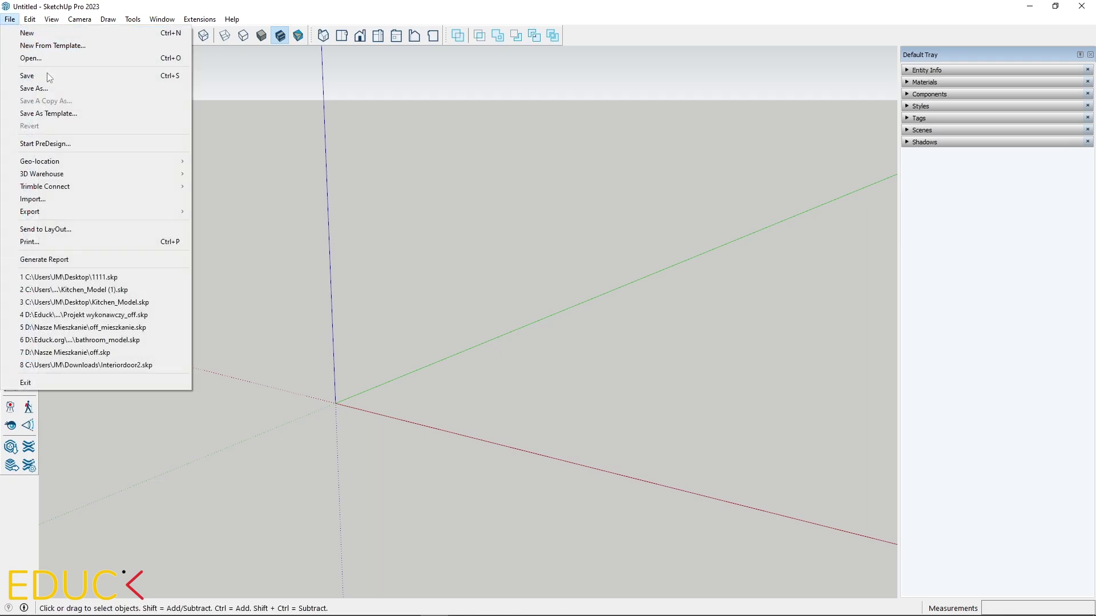
click(60, 198)
click(500, 170)
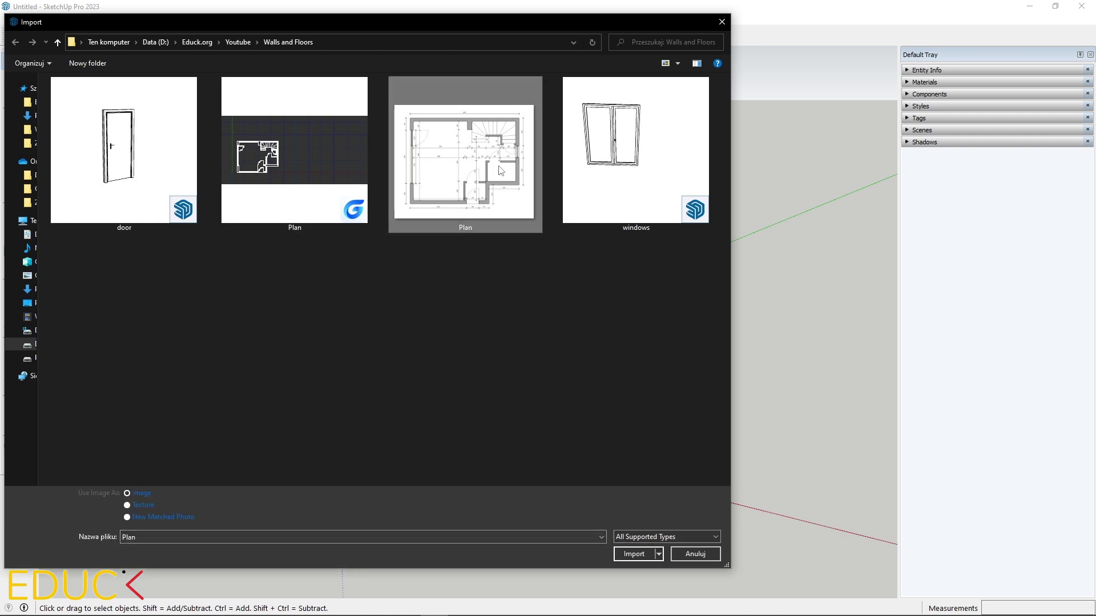
click(632, 556)
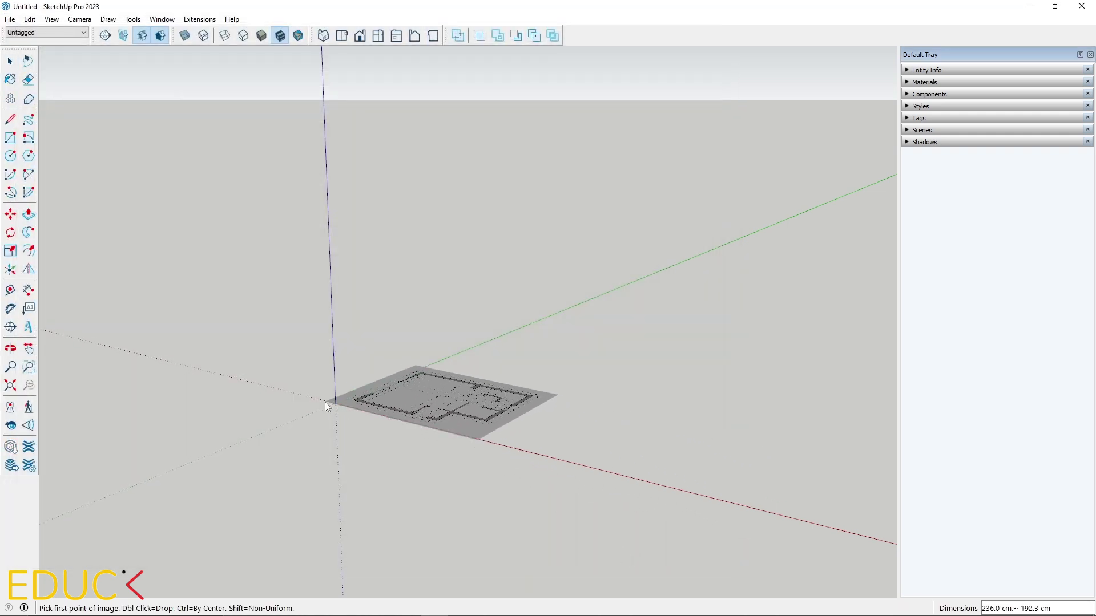
click(335, 403)
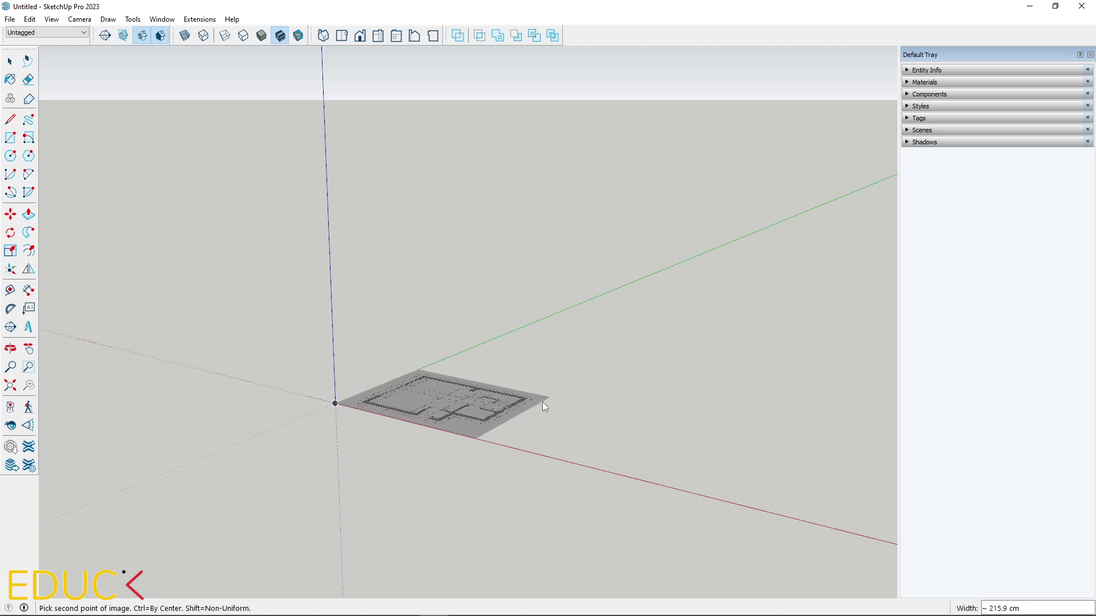
click(542, 401)
Measure the plan's 415-labelled wall from its outer corner to the edge of the entrance opening.
middle_drag(443, 502, 403, 428)
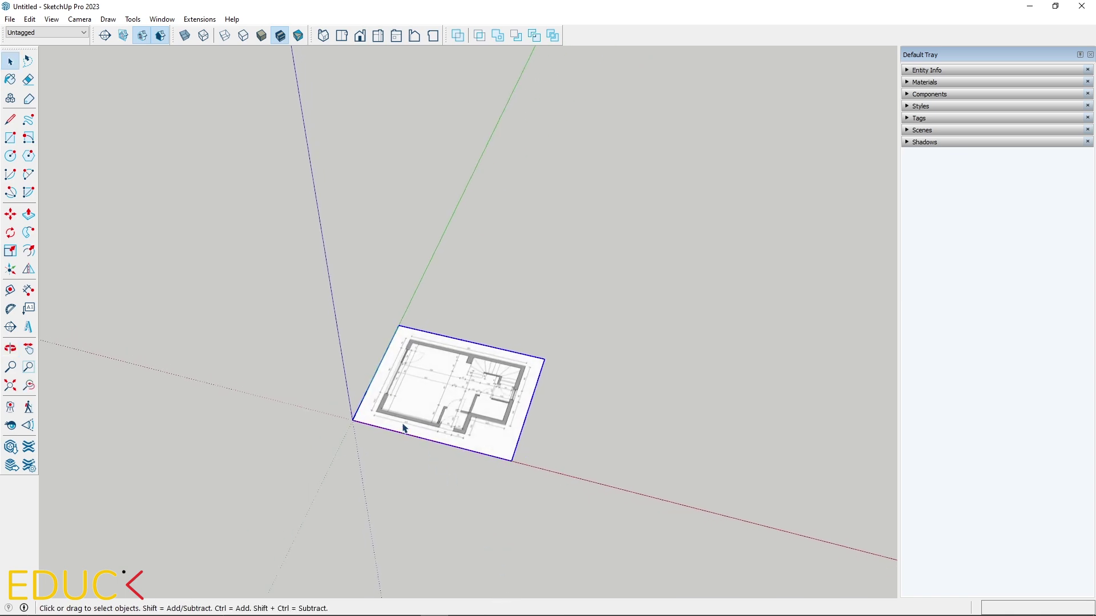
scroll(403, 428, up, 10)
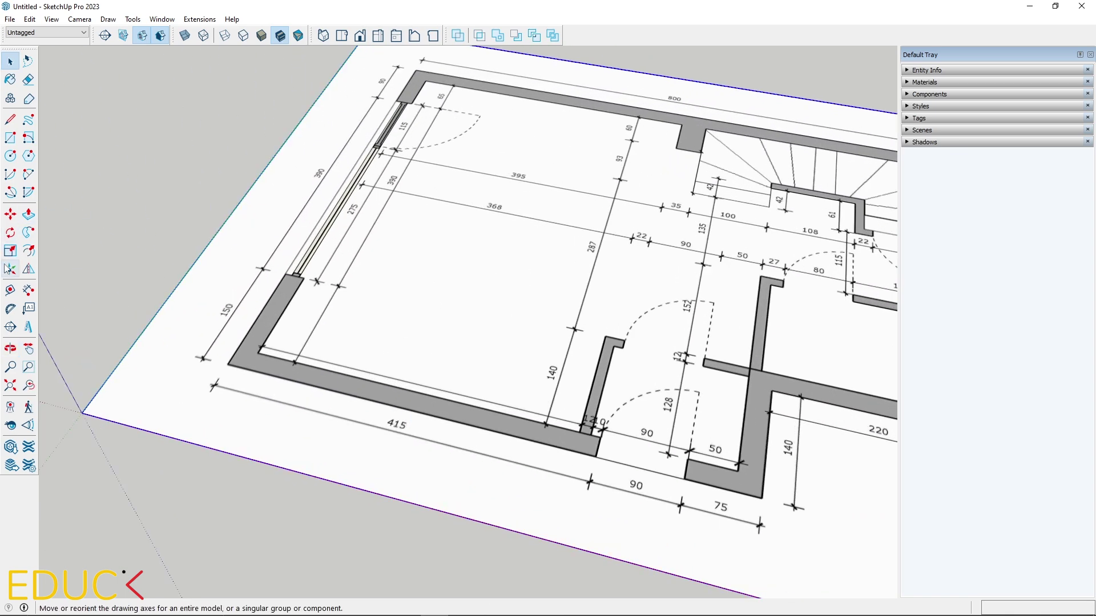
click(10, 290)
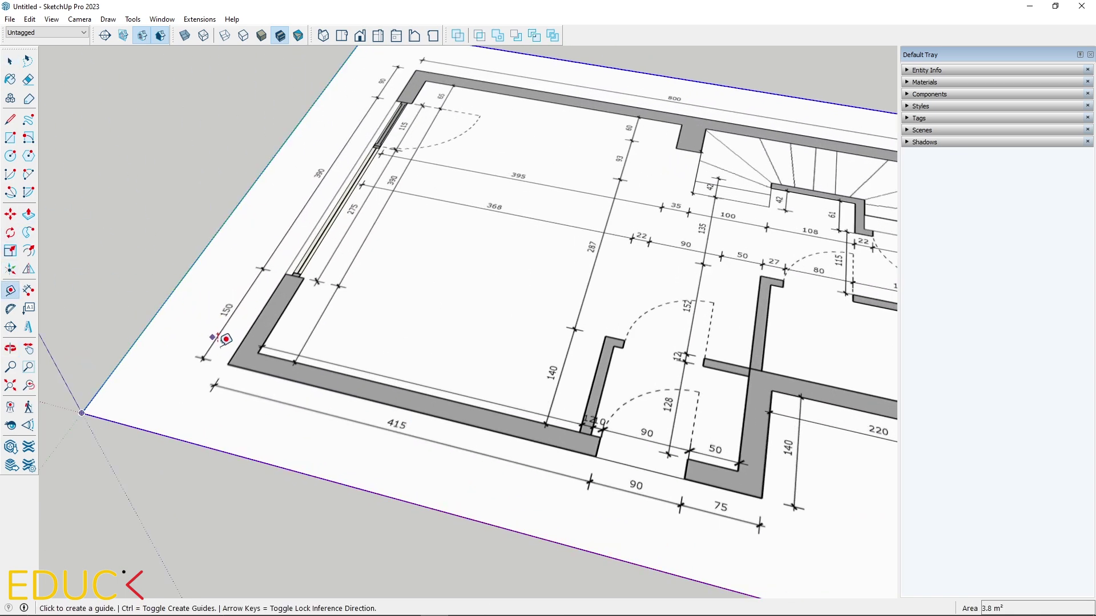
click(230, 363)
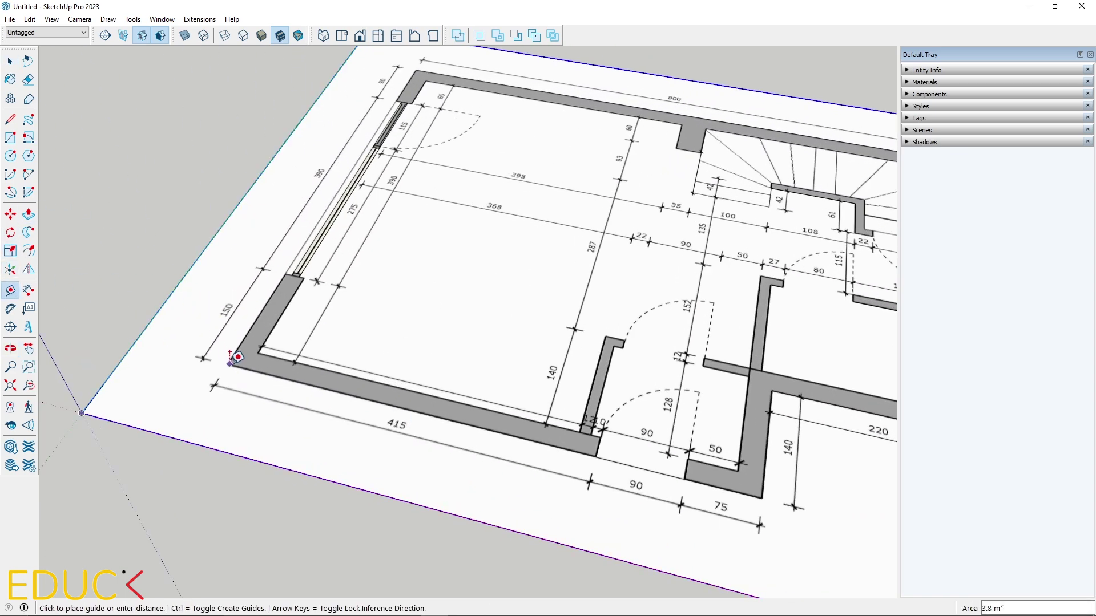
click(597, 454)
key(space)
Draw a 20 x 20 cm square on the red axis, beside the imported plan.
scroll(111, 280, down, 5)
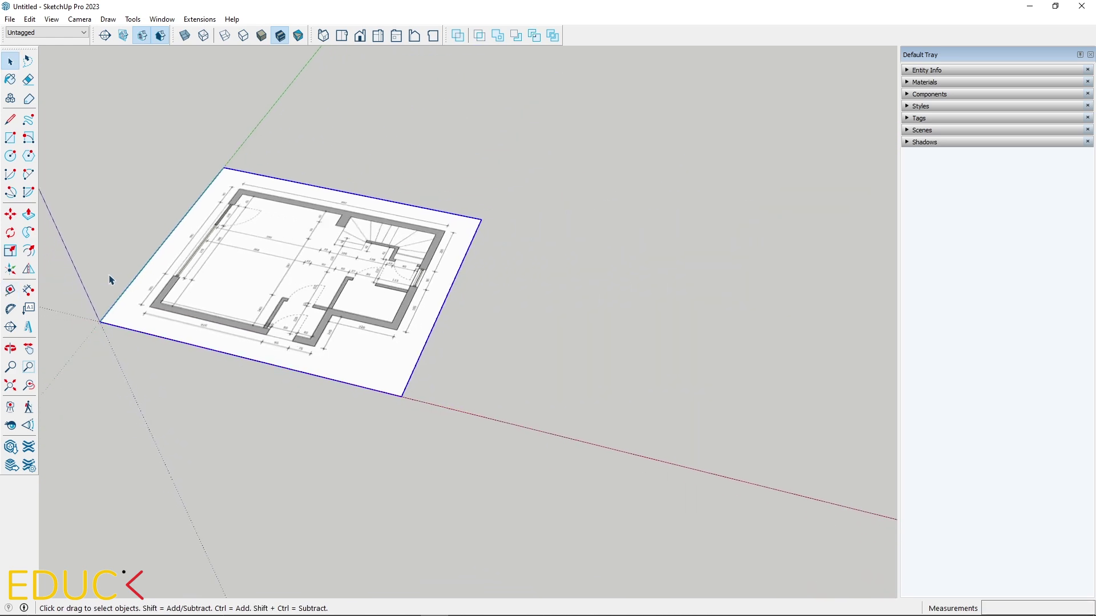
scroll(188, 291, down, 3)
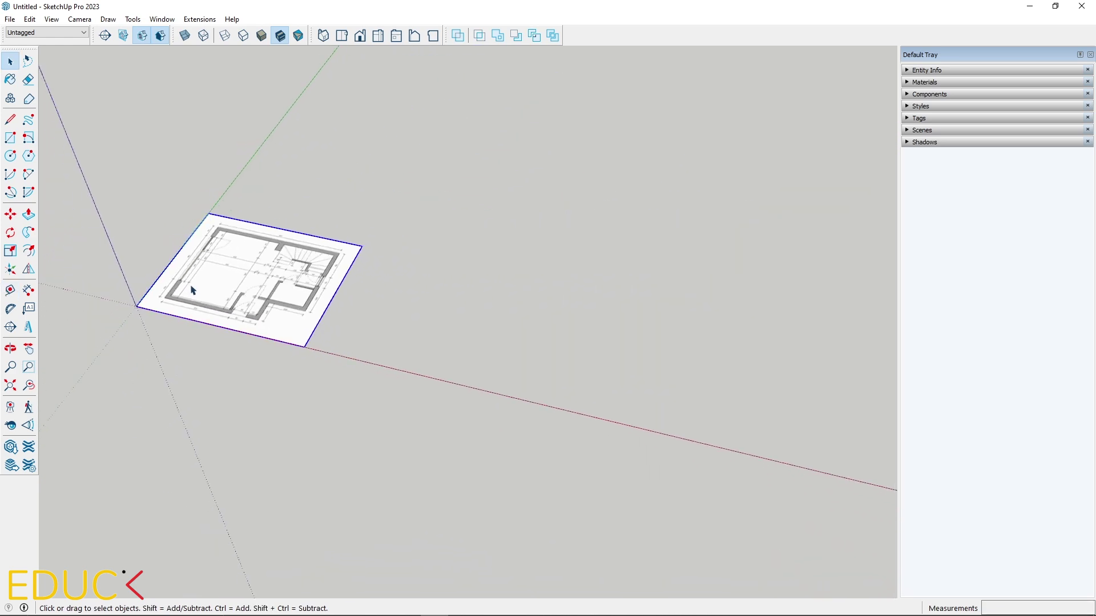
click(15, 138)
click(615, 417)
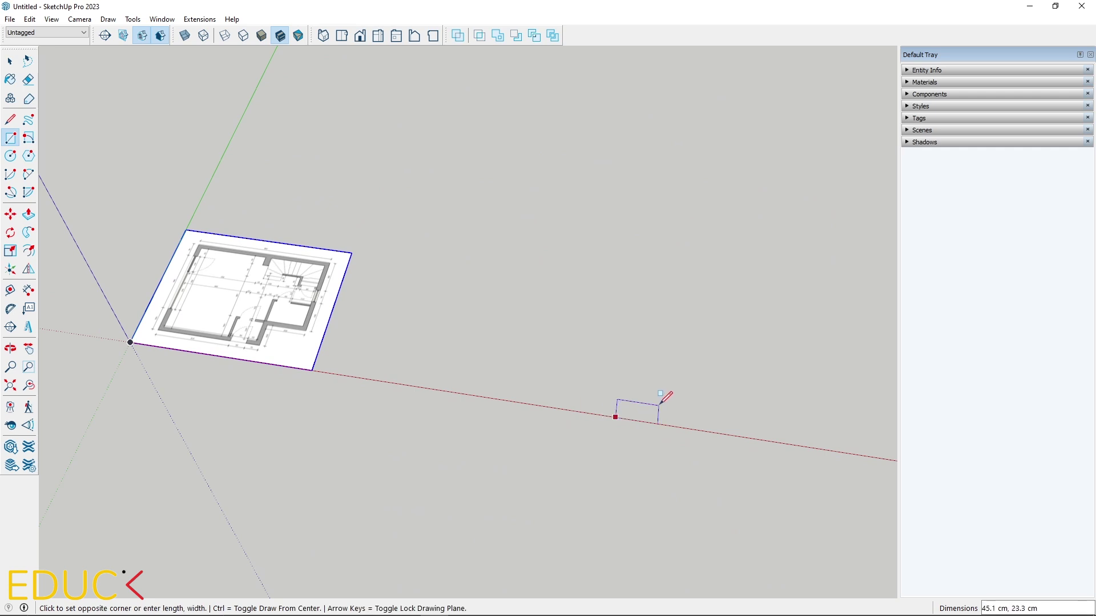
text(20,20)
key(Return)
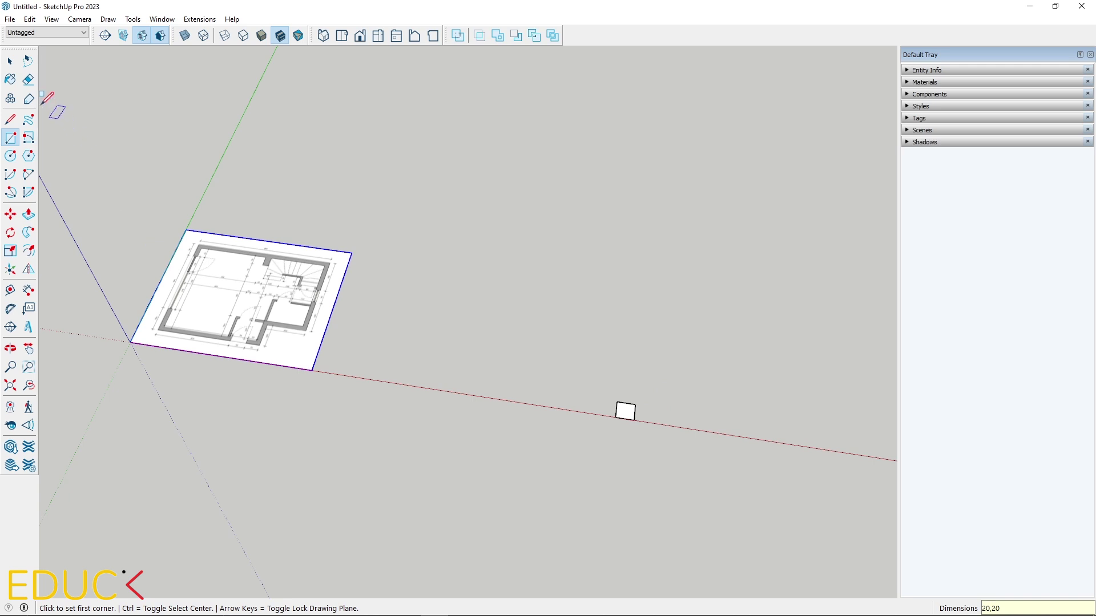
click(10, 63)
Set the camera to the standard Top view with parallel projection.
scroll(126, 230, up, 3)
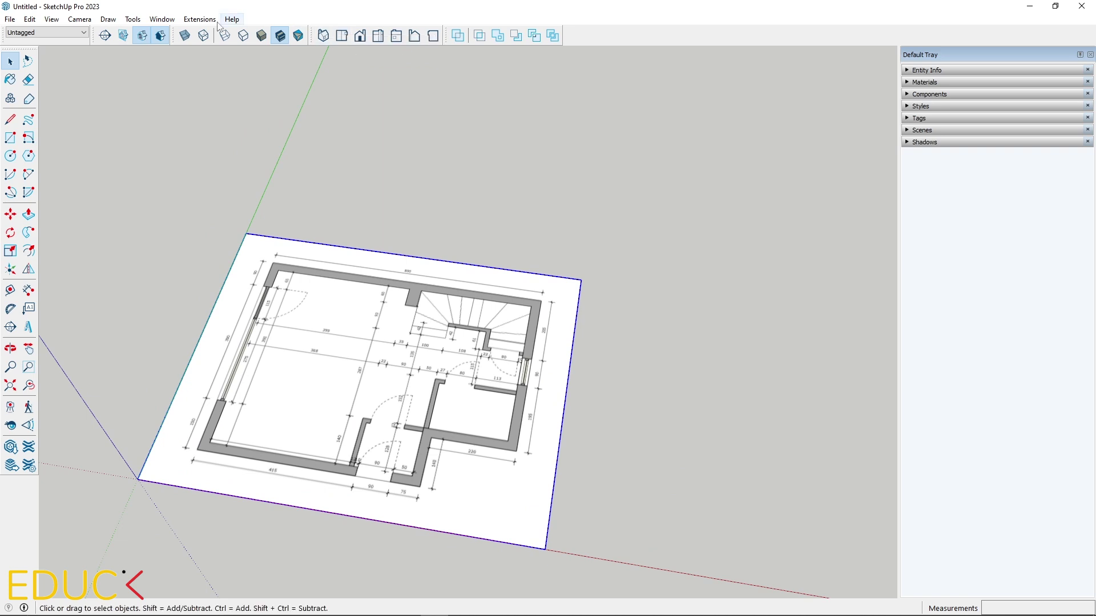
click(86, 20)
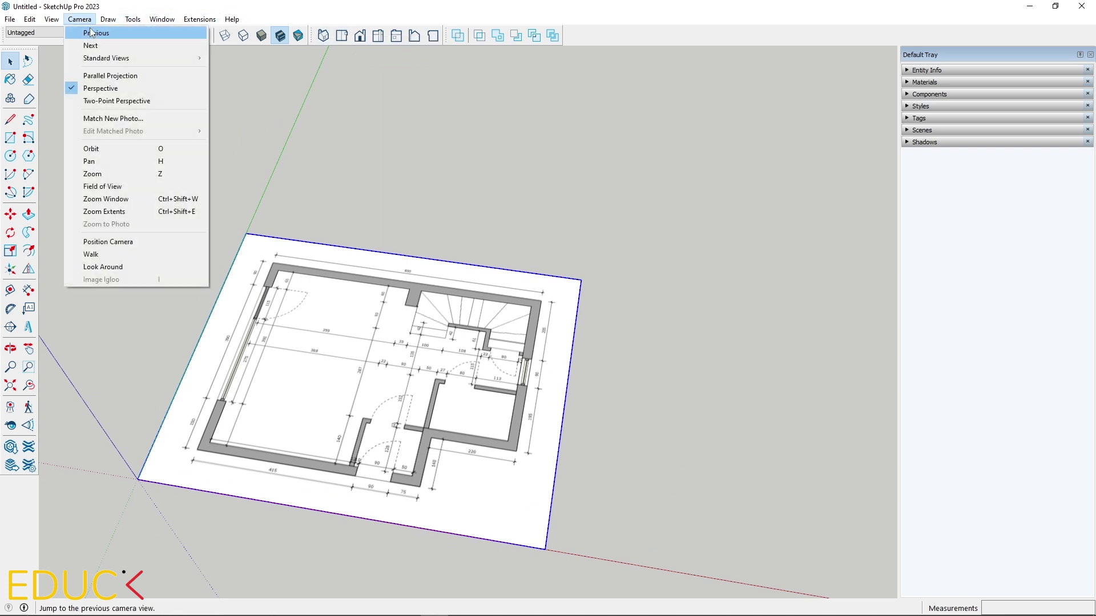
mouse_move(103, 59)
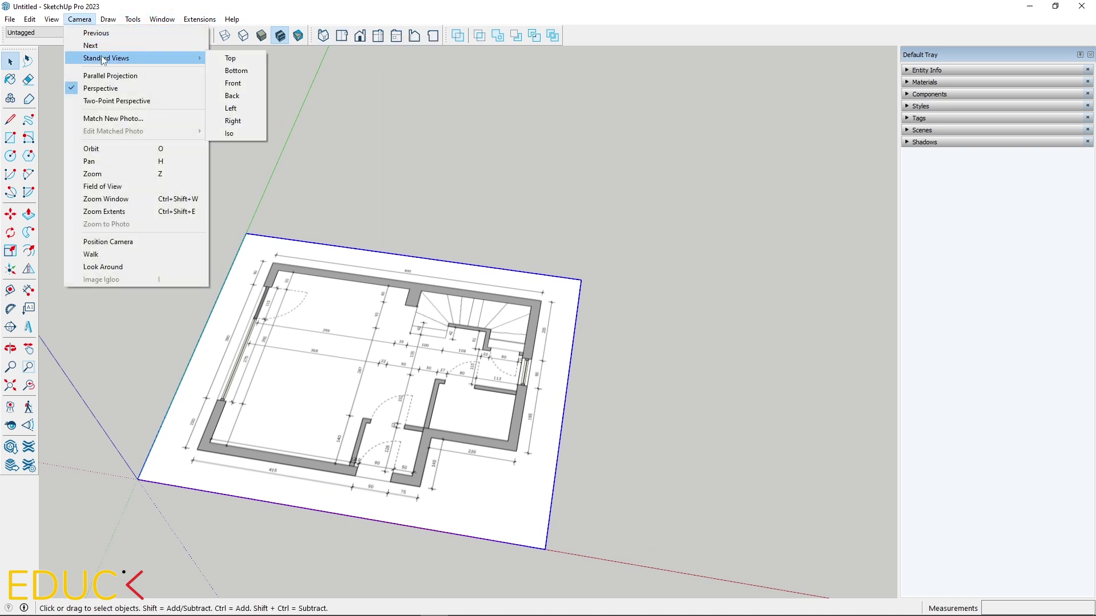
click(229, 59)
click(82, 21)
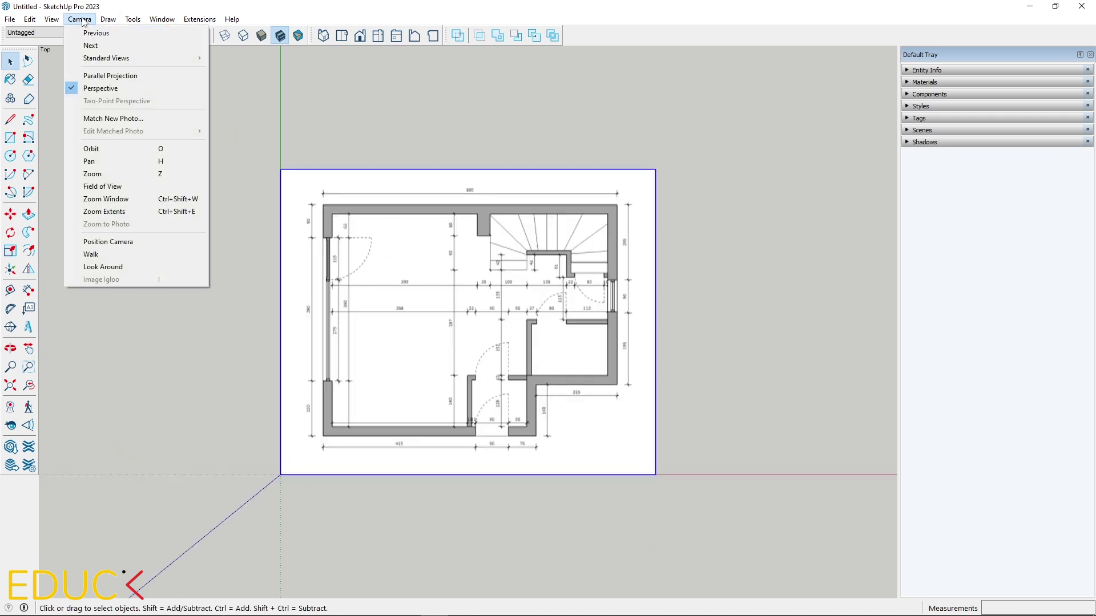
click(110, 77)
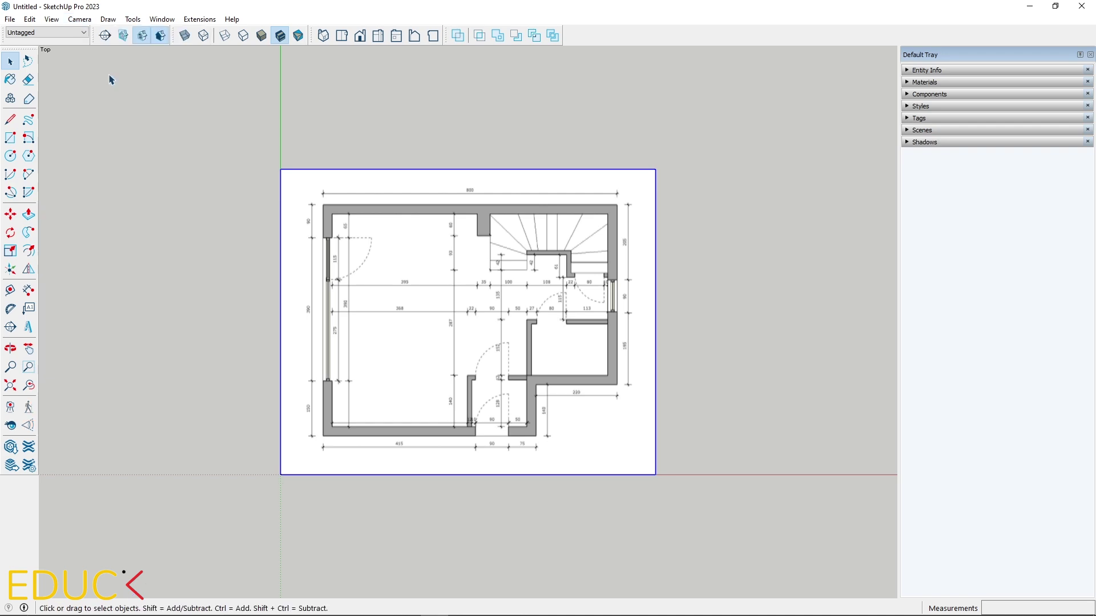
Check the plan's scale by measuring the 415 cm wall between its outer corner and the entrance opening.
scroll(370, 440, up, 5)
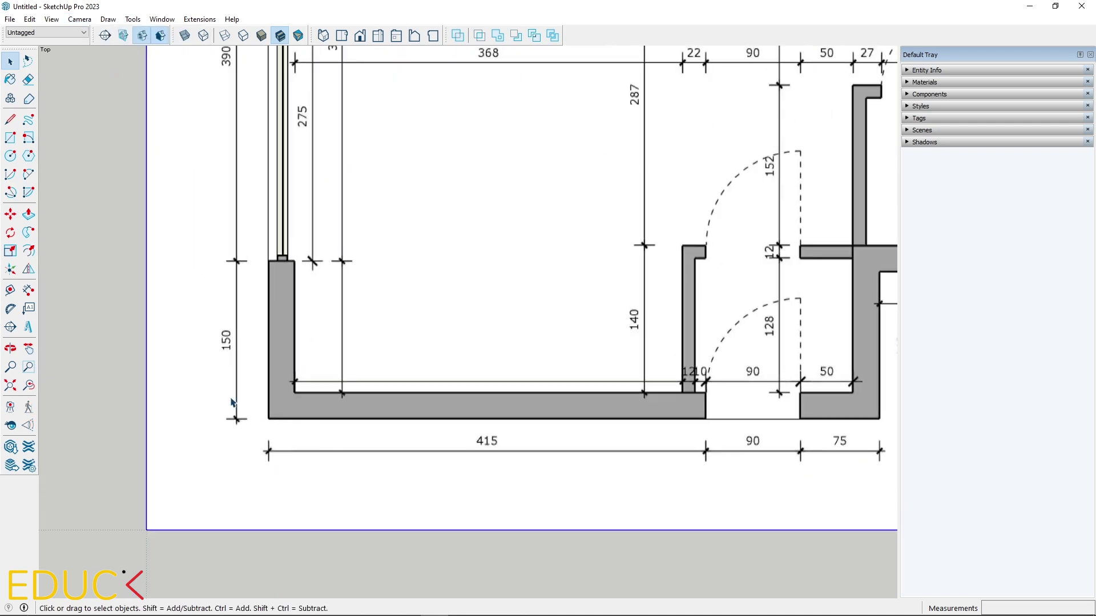
click(10, 291)
scroll(272, 416, up, 6)
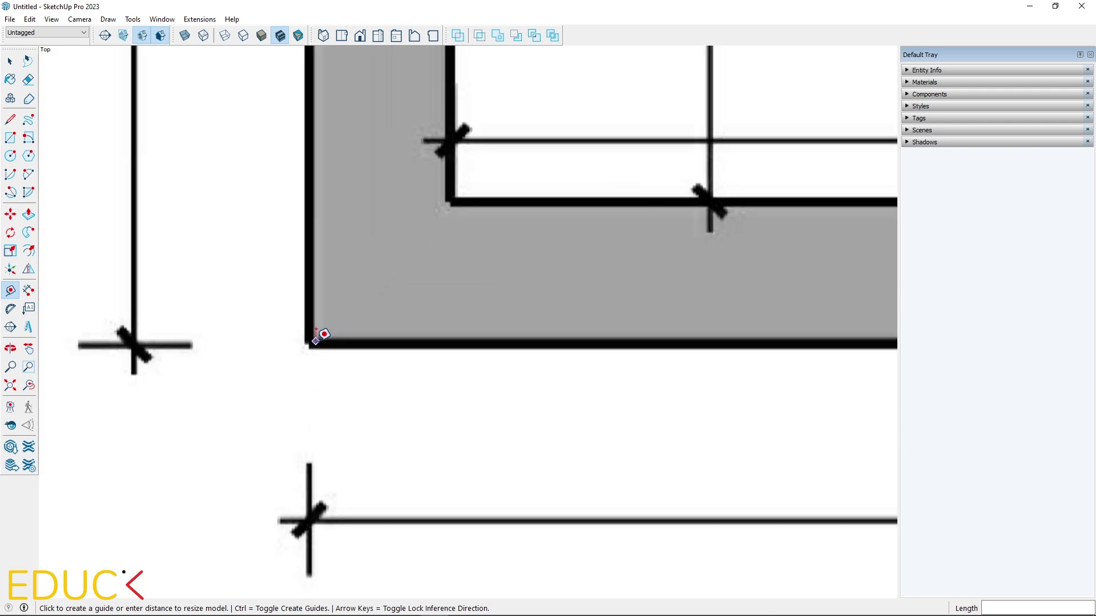
click(312, 342)
scroll(268, 357, down, 5)
scroll(252, 365, down, 2)
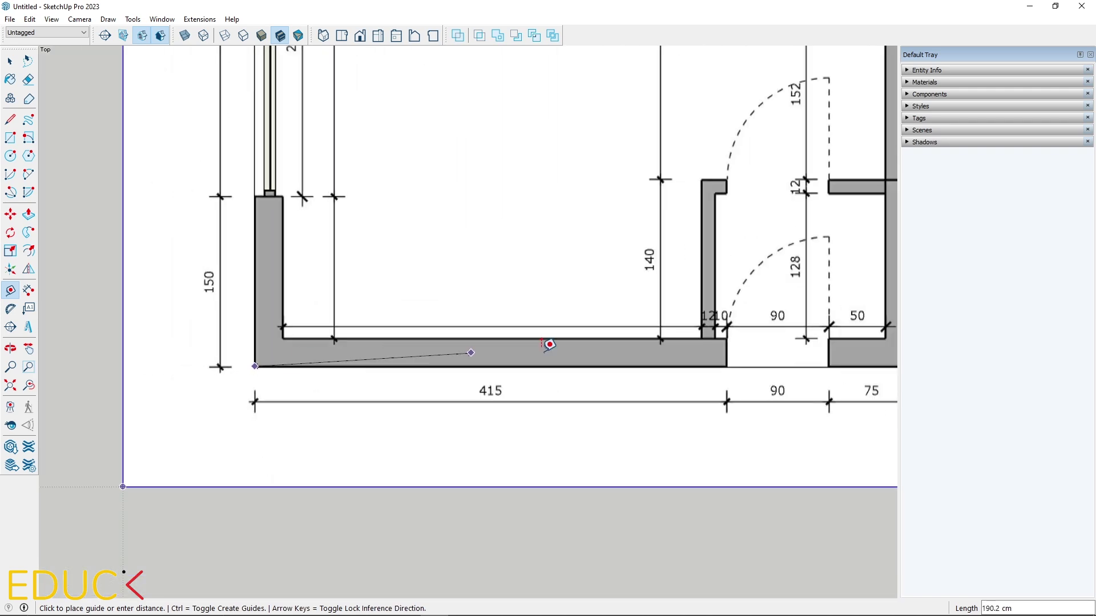
scroll(728, 360, up, 5)
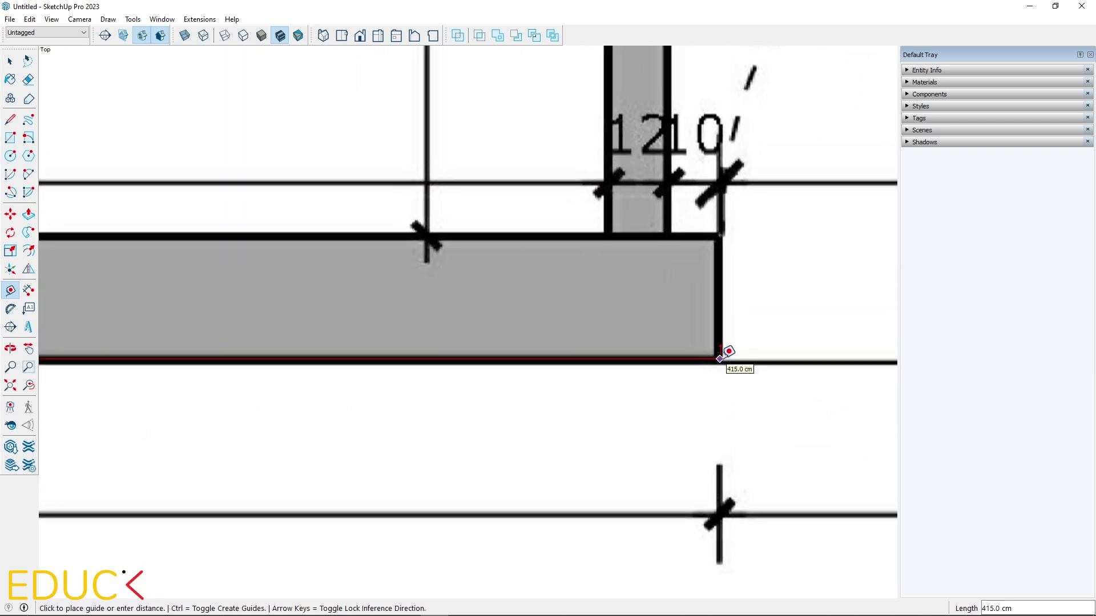
click(720, 359)
Measure the sides of the square on the red axis, and delete the square.
scroll(570, 354, down, 10)
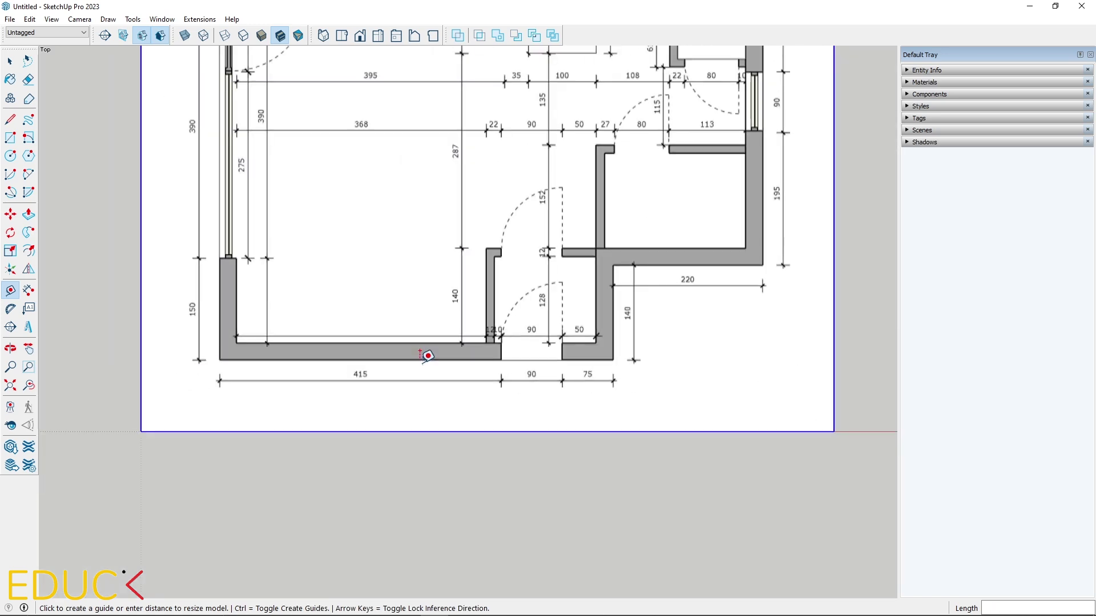
scroll(796, 354, up, 6)
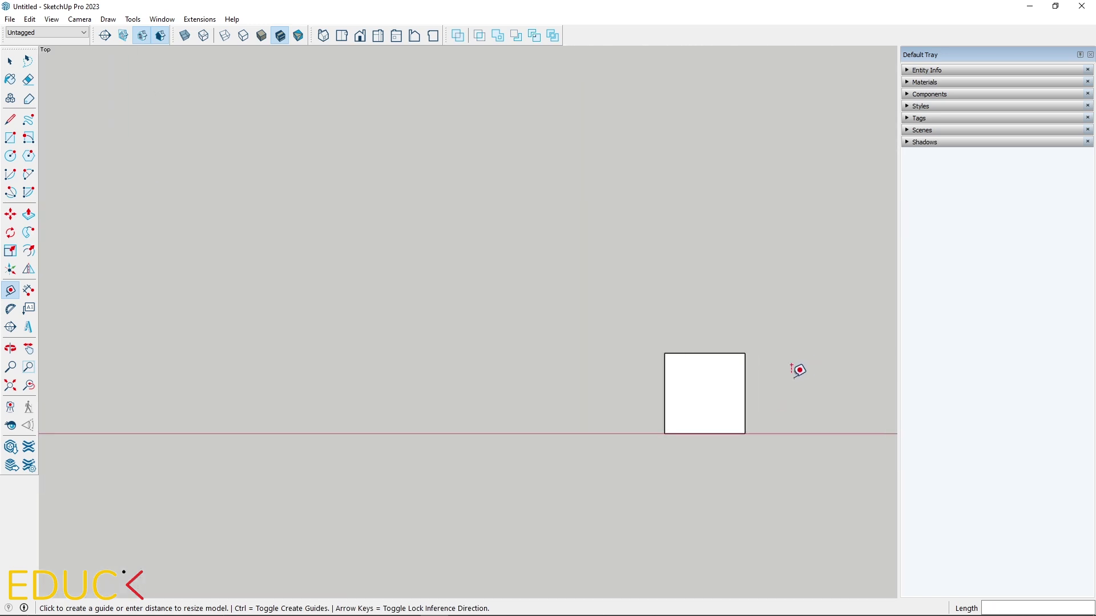
click(664, 434)
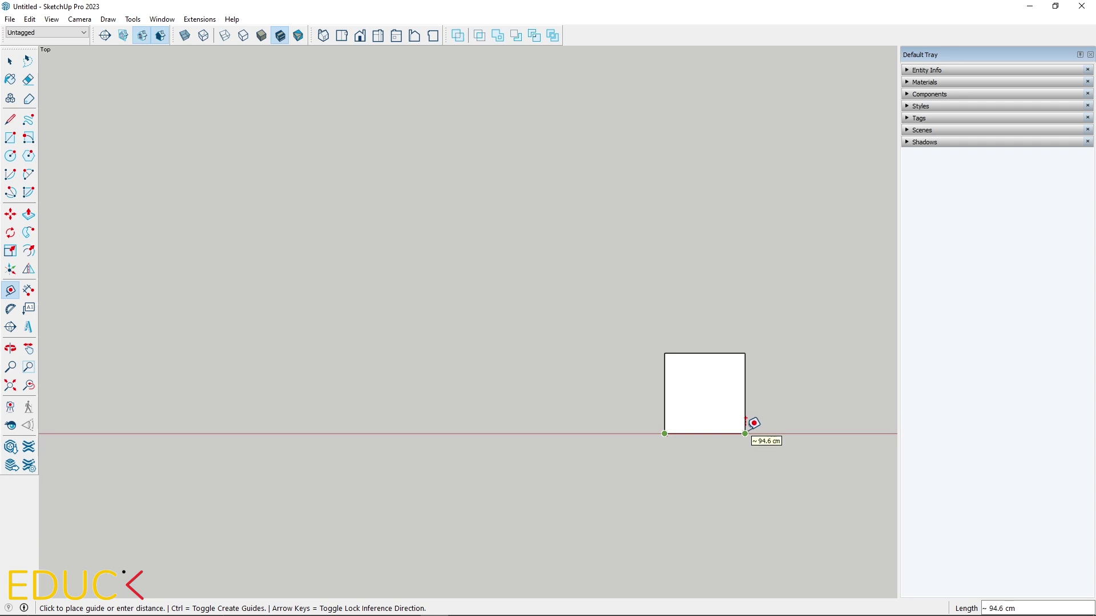
click(663, 342)
key(space)
click(717, 371)
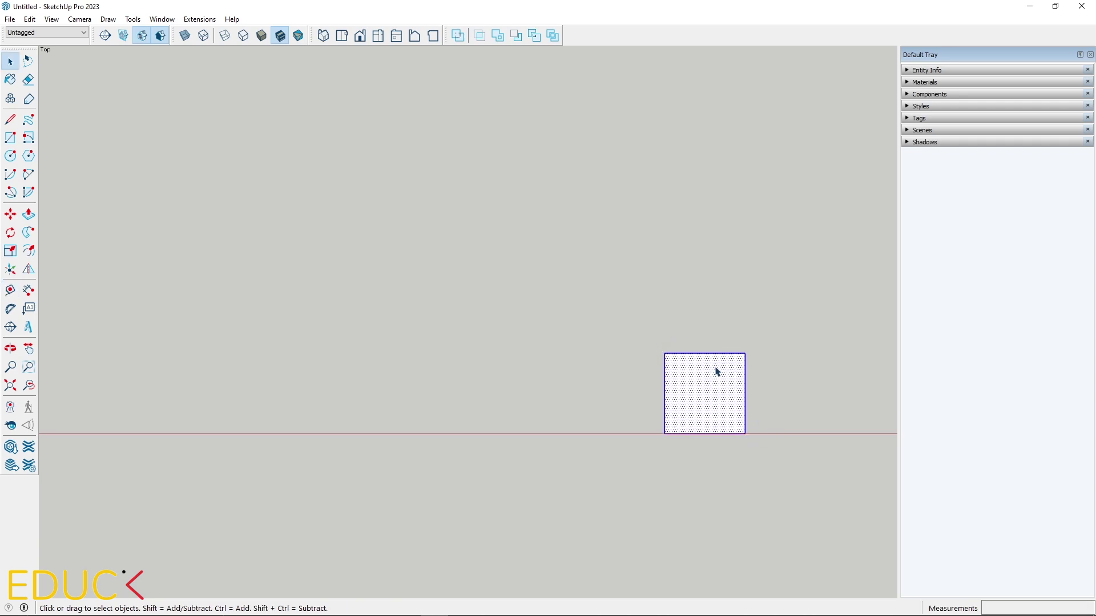
key(Delete)
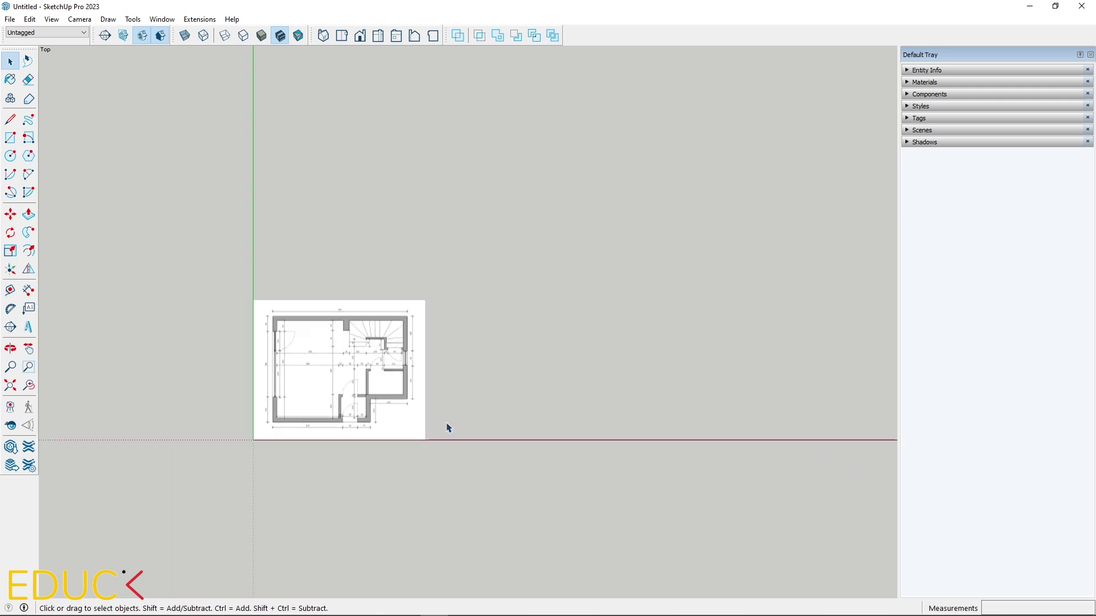
Add a new tag named Plan.
scroll(344, 382, up, 5)
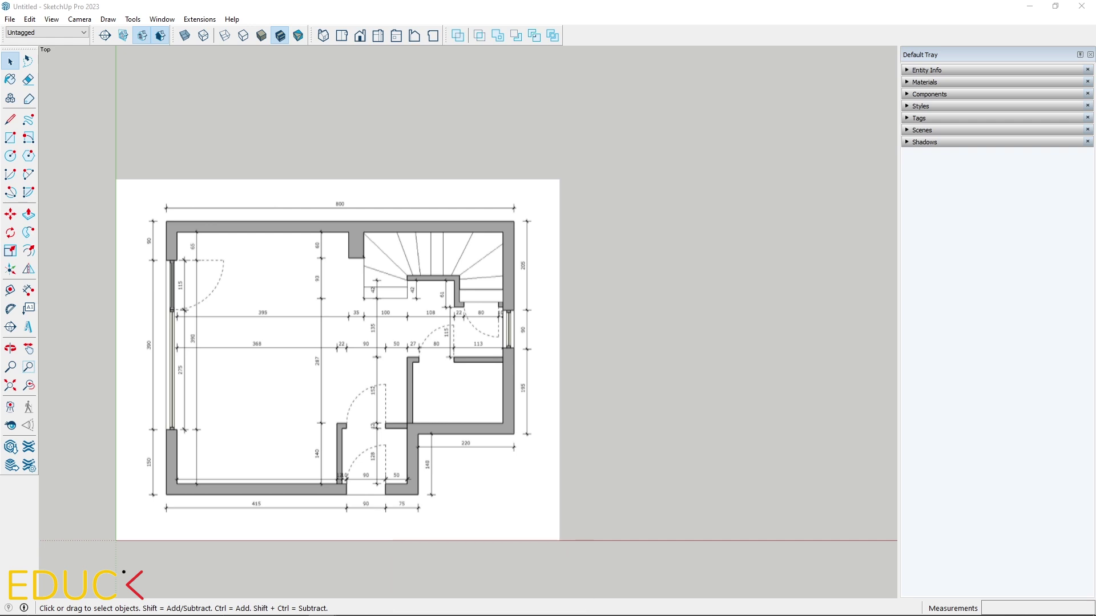
click(924, 120)
click(914, 135)
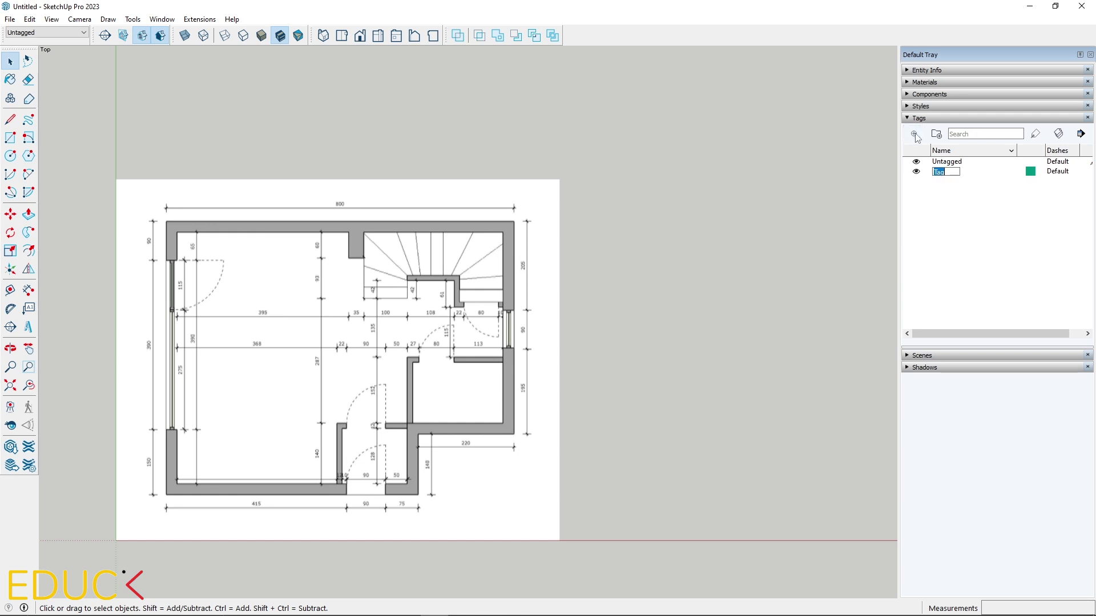
text(Plan)
click(985, 255)
Assign the floor plan image to the Plan tag and test the tag by hiding and showing it.
click(468, 266)
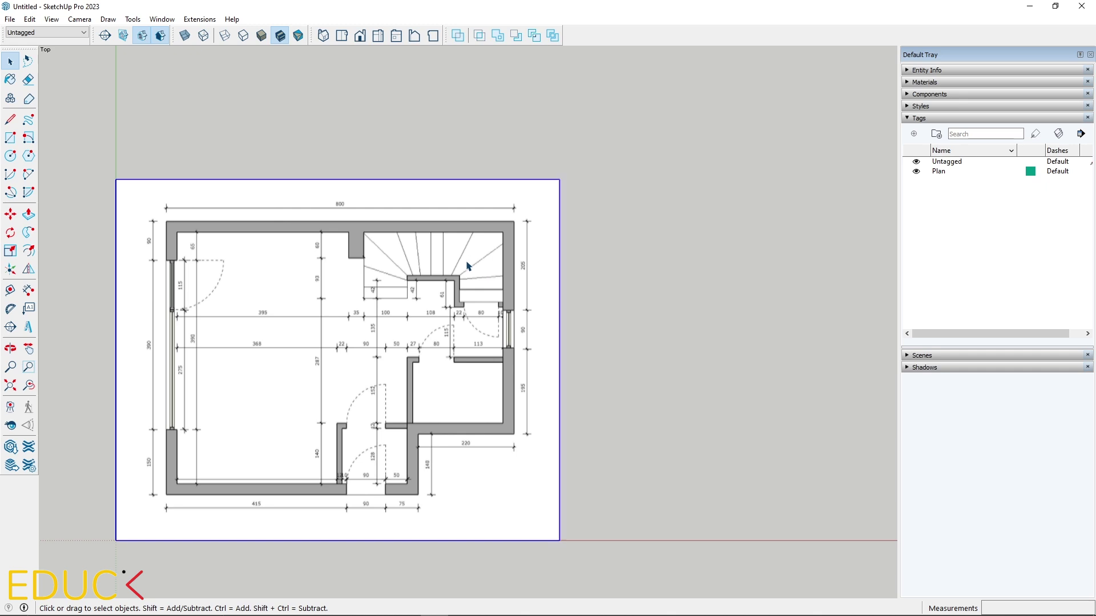
click(920, 70)
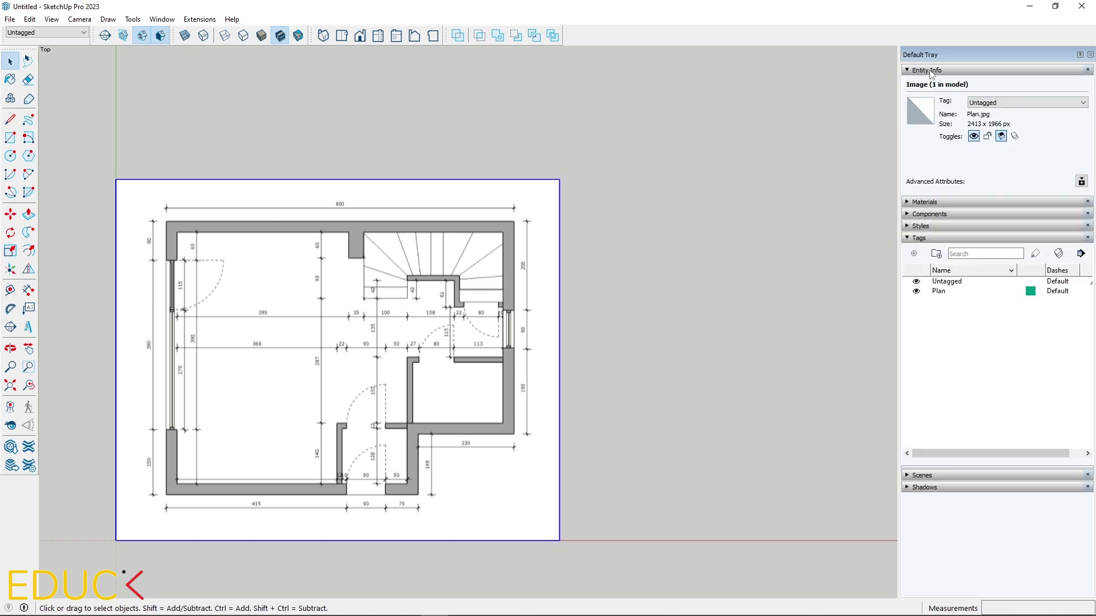
click(1008, 102)
click(992, 120)
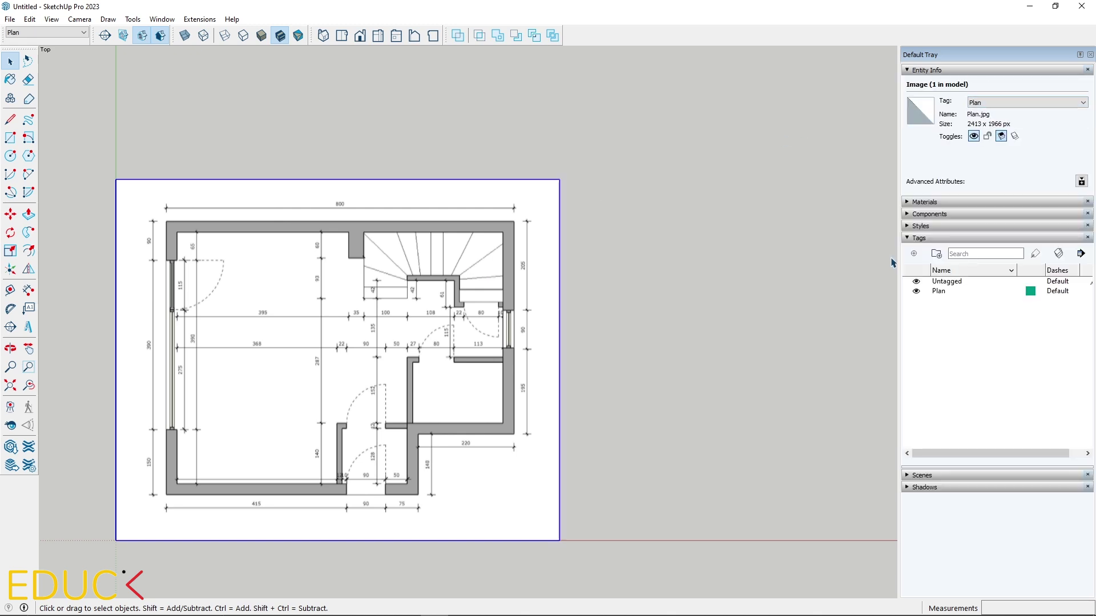
click(916, 291)
click(917, 291)
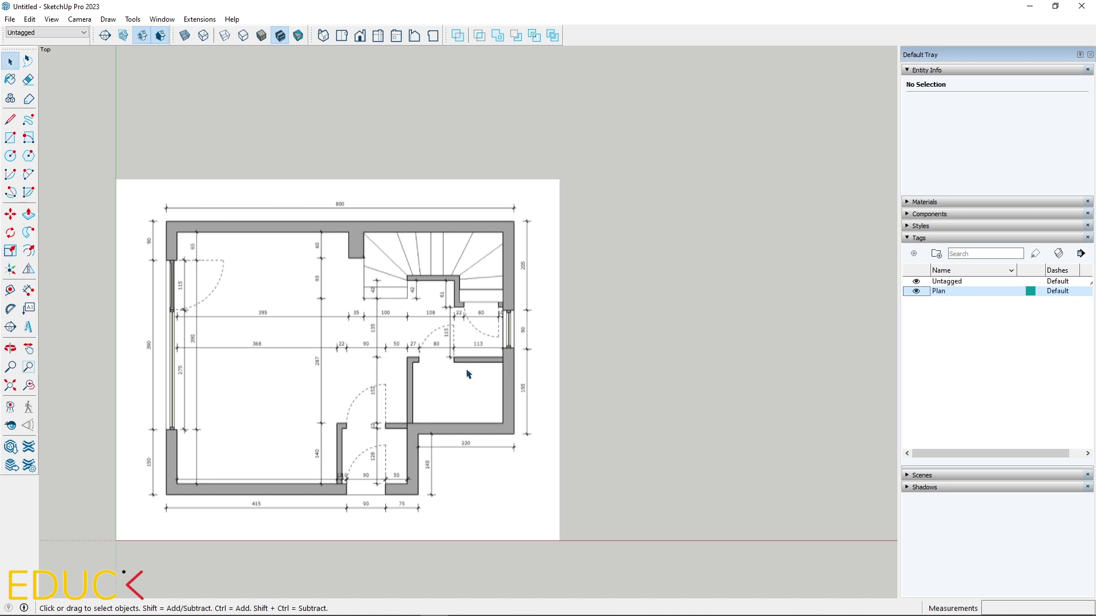
Show the plan from an oblique angle and switch the camera to perspective projection.
scroll(468, 374, down, 3)
middle_drag(283, 431, 488, 350)
scroll(378, 540, up, 5)
middle_drag(378, 540, 389, 418)
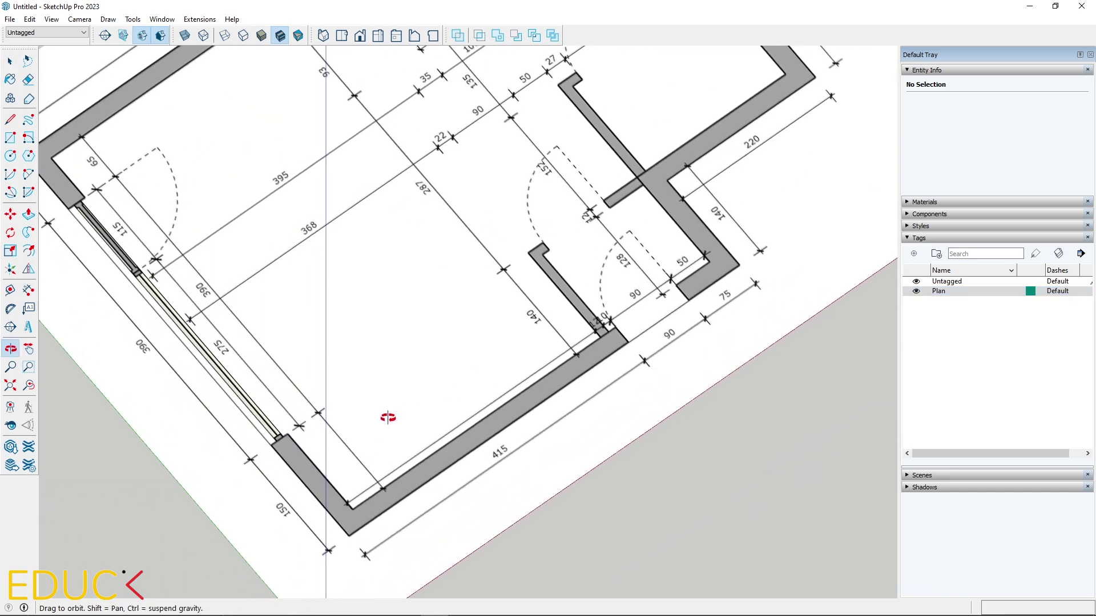
scroll(423, 345, down, 5)
key(space)
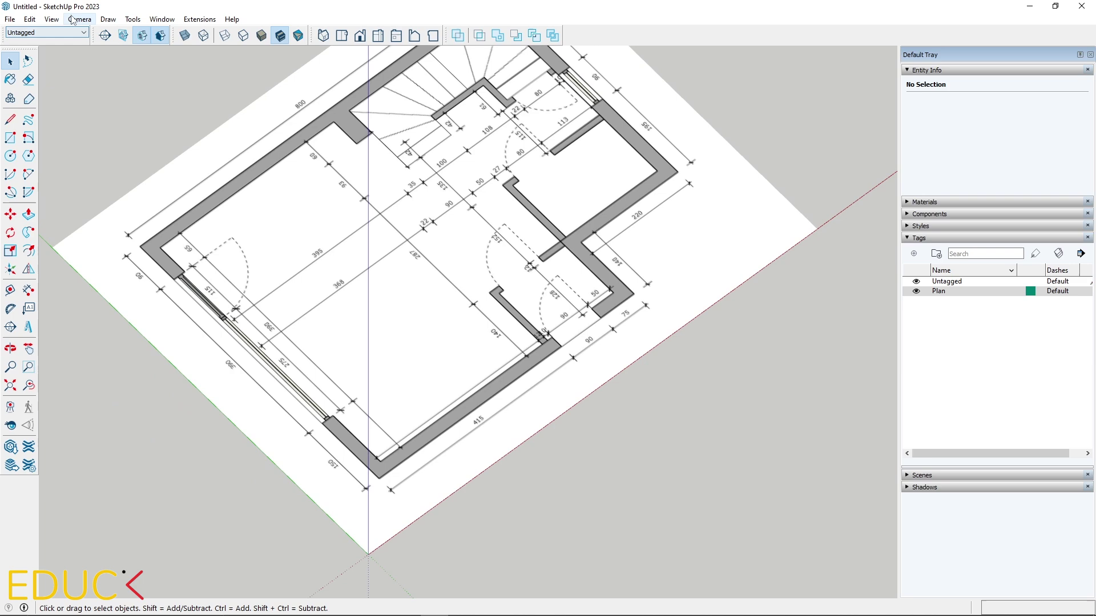
click(73, 19)
click(108, 93)
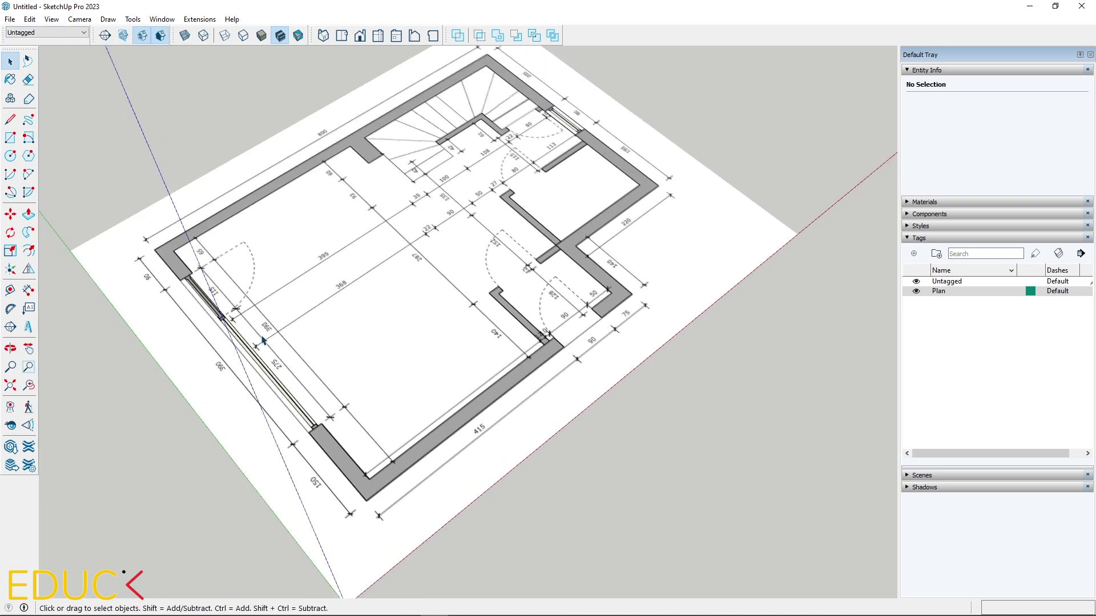
Trace the outer edge of the large window wall with consecutive segments of 150, 390 and 90 cm, starting at the nearest corner.
scroll(347, 506, up, 3)
click(10, 119)
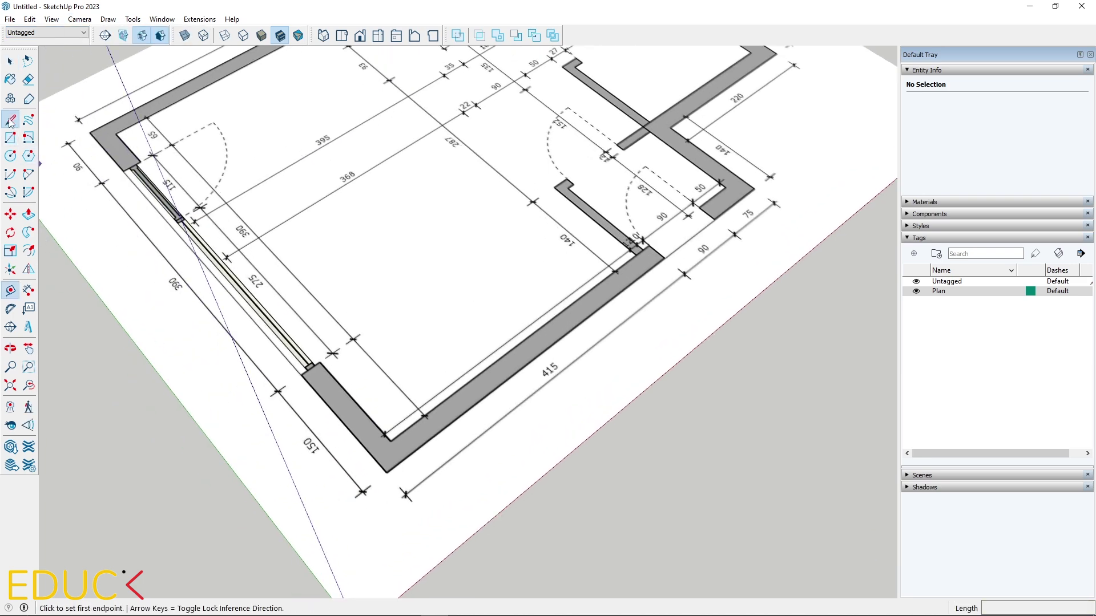
click(388, 473)
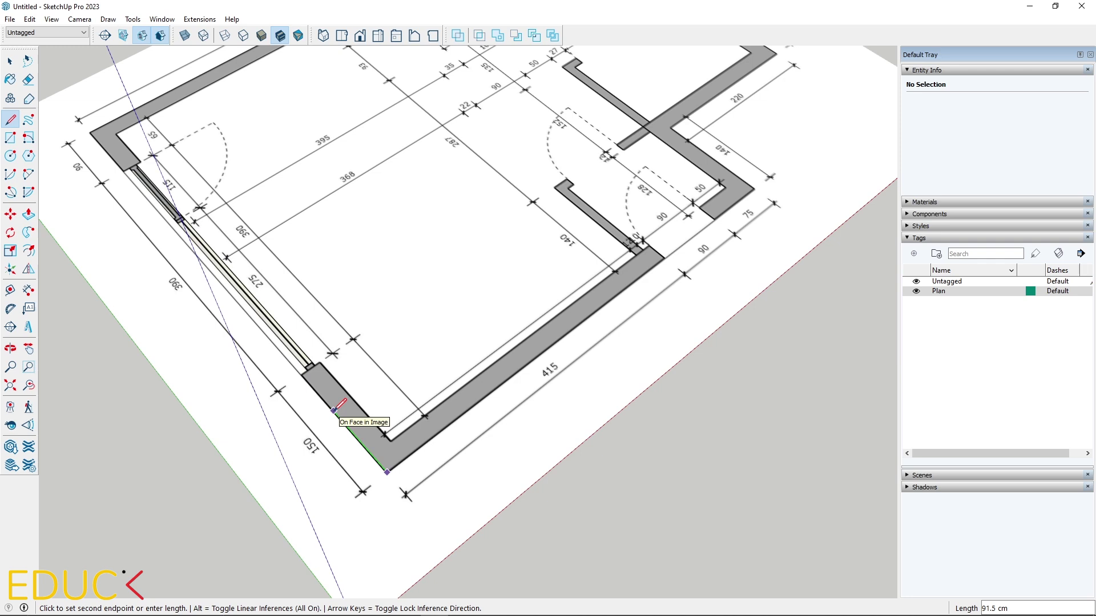
text(150)
key(Return)
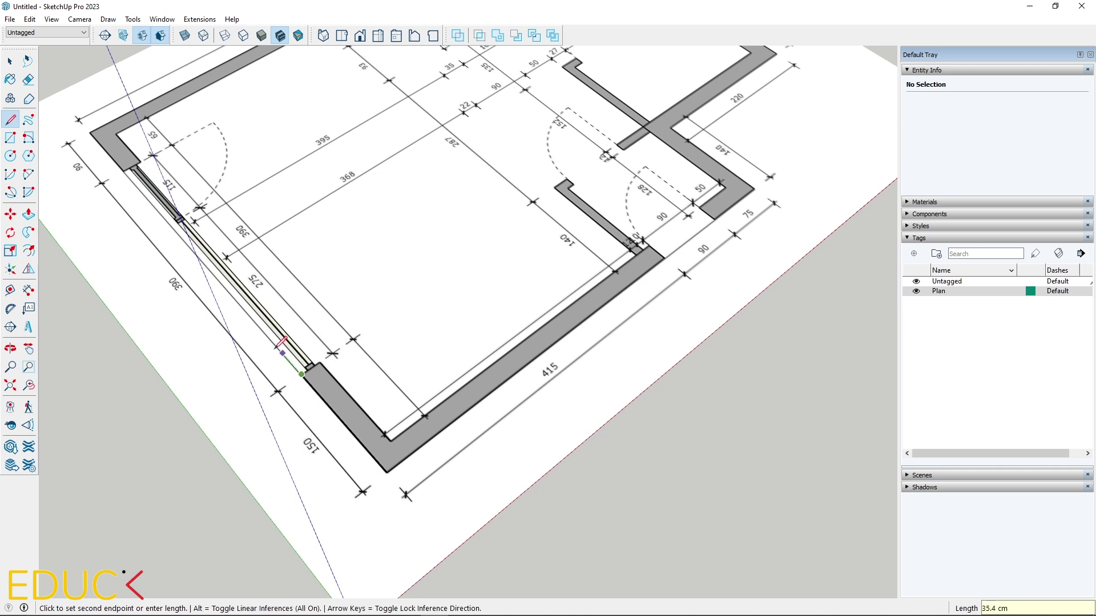
text(390)
key(Return)
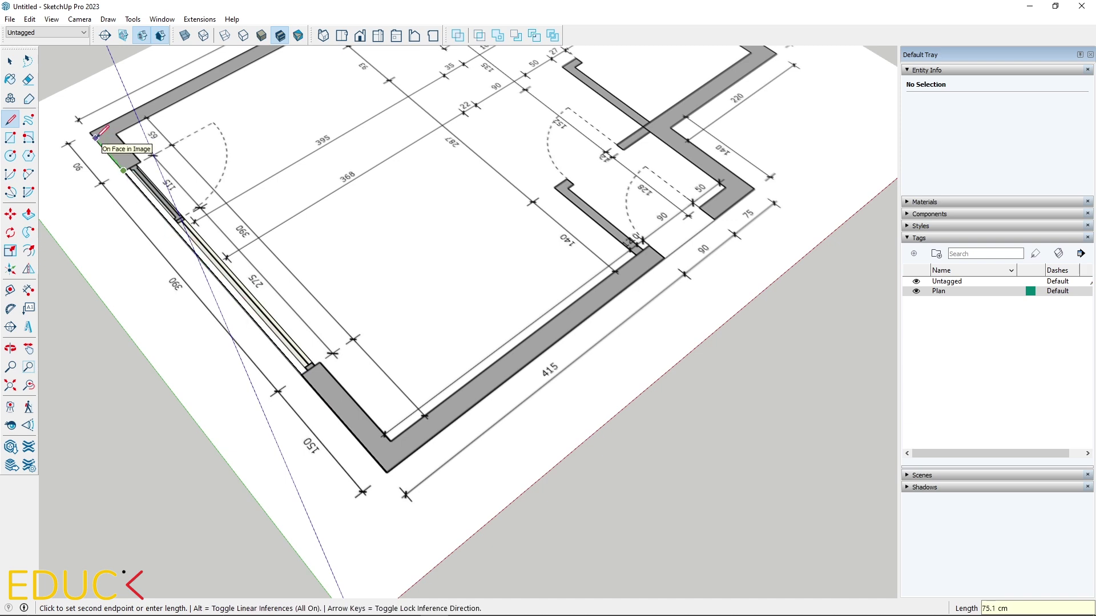
text(90)
key(Return)
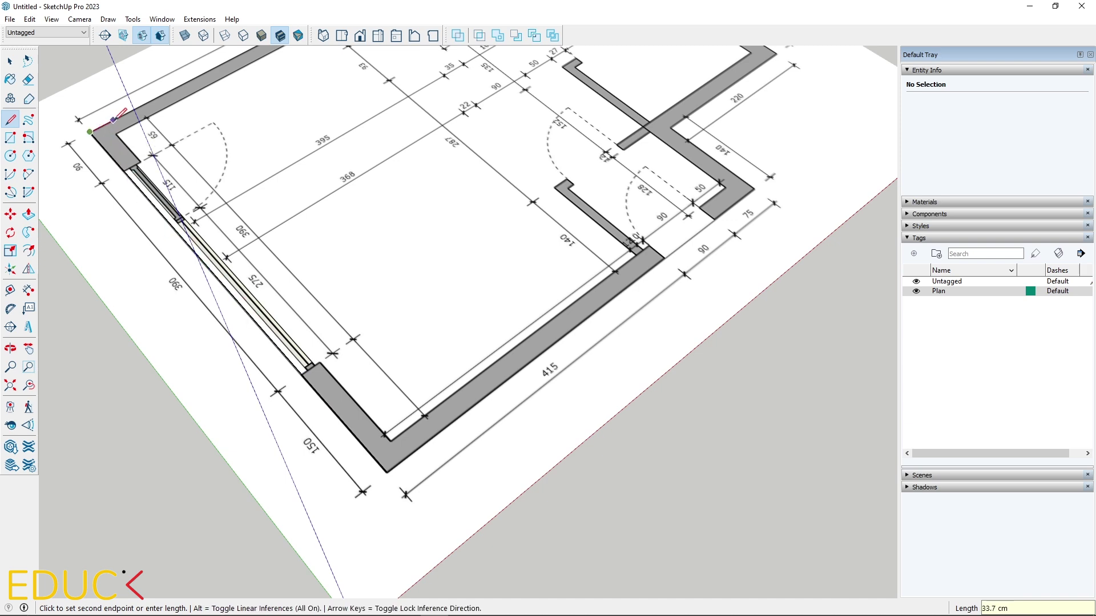
key(space)
scroll(194, 538, down, 4)
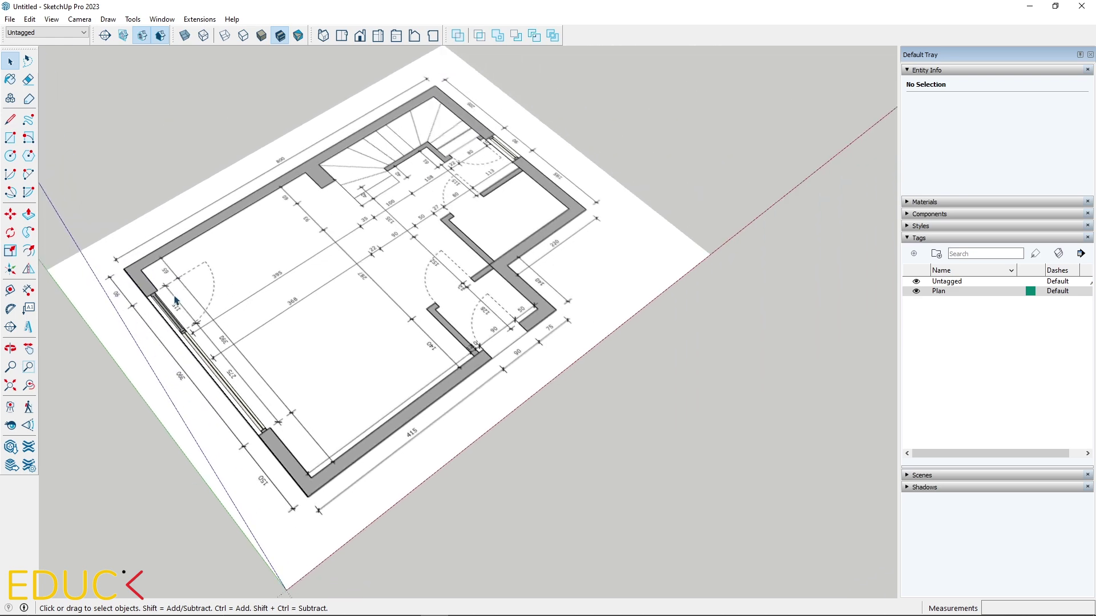
Draw the 800 cm outer edge of the long wall from the end of the traced window wall.
scroll(156, 251, up, 6)
click(9, 119)
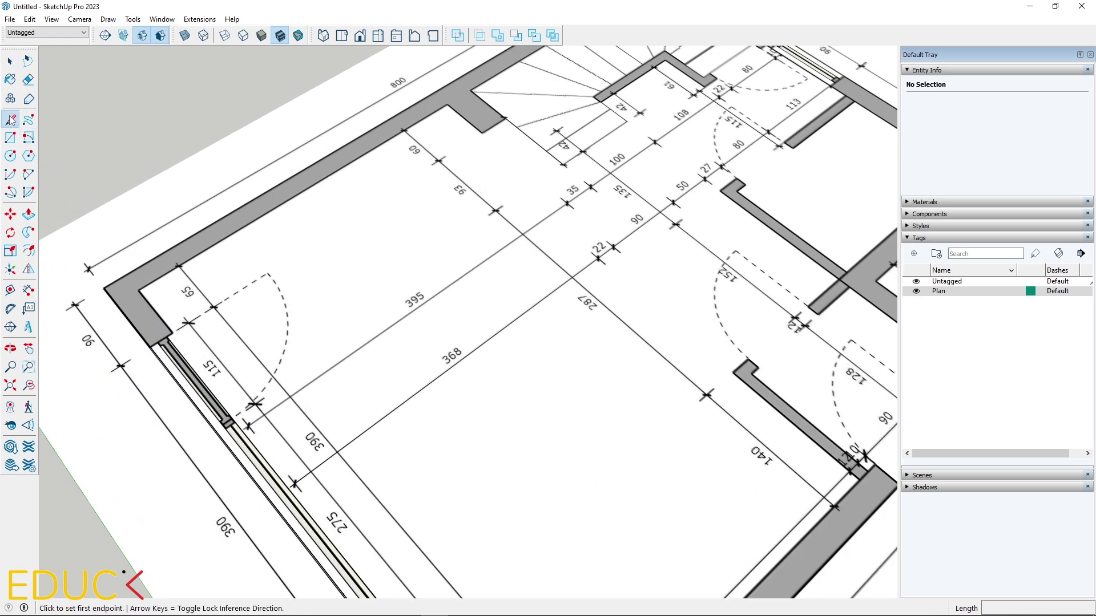
click(103, 287)
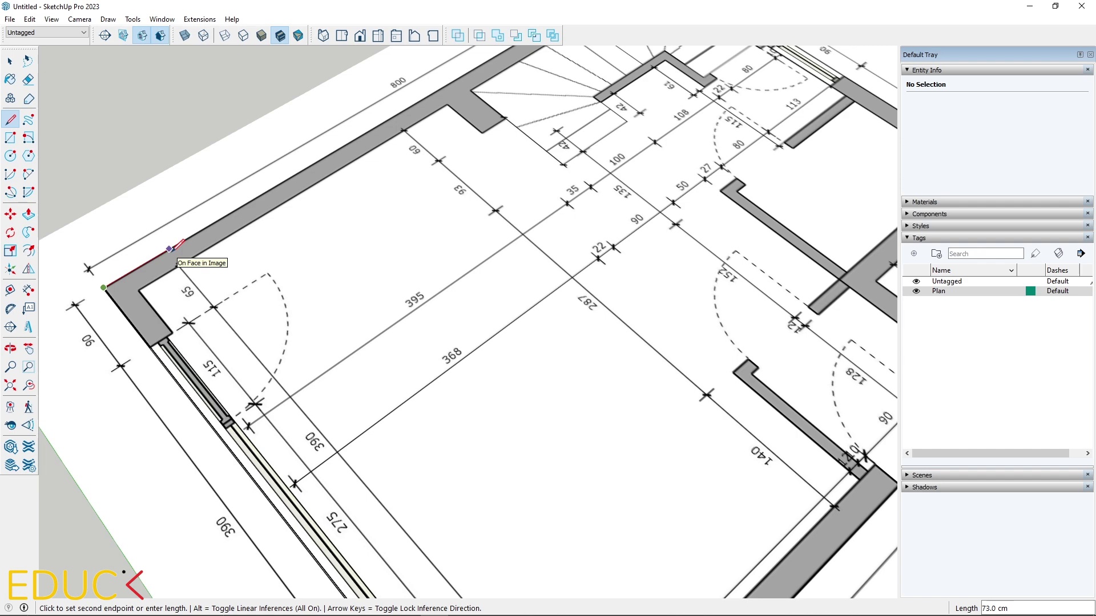
text(800)
key(Return)
Continue the outline along the wall opposite the large window with segments of 205, 90 and 195 cm.
scroll(169, 249, down, 4)
scroll(446, 143, up, 5)
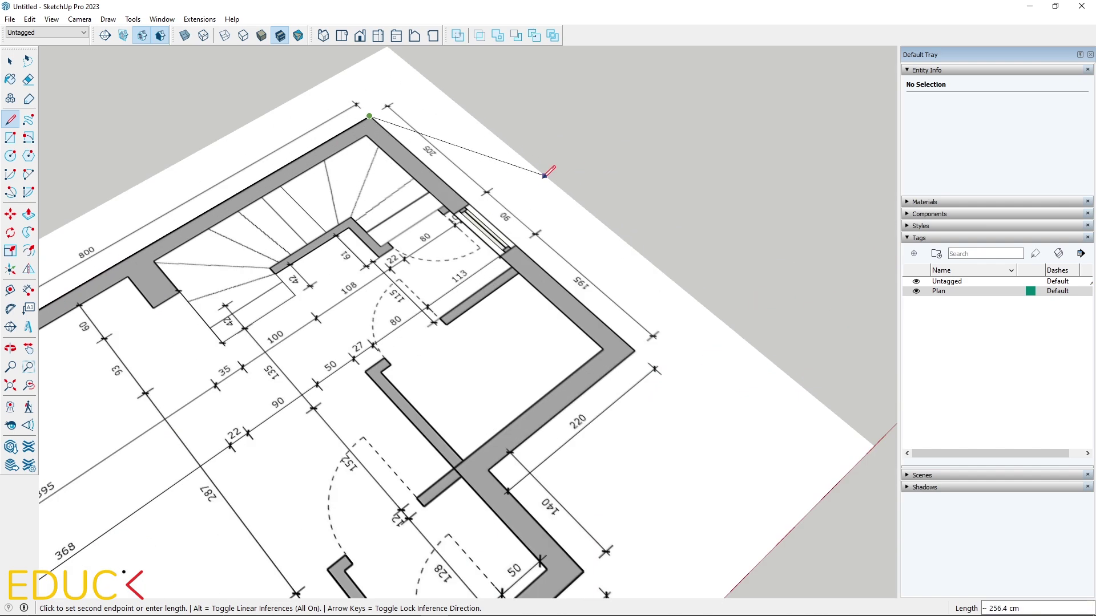
text(205)
key(Return)
text(90195)
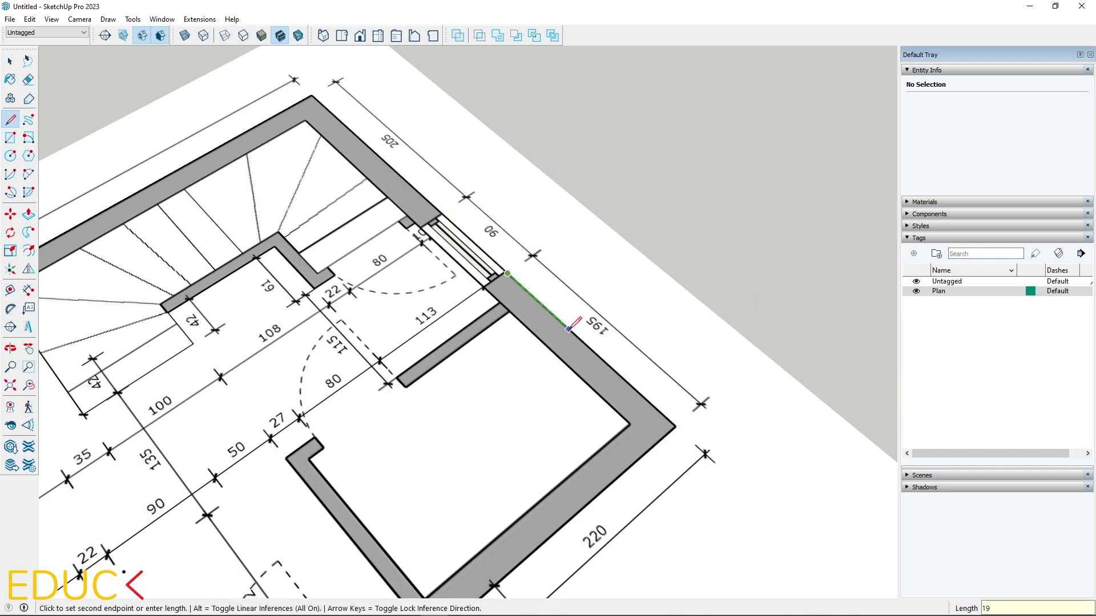
key(Return)
Trace the recessed corner of the outline with a 220 cm edge and the adjoining 140 cm edge.
scroll(667, 318, down, 4)
scroll(654, 379, up, 3)
text(220)
key(Return)
click(635, 418)
scroll(637, 411, down, 3)
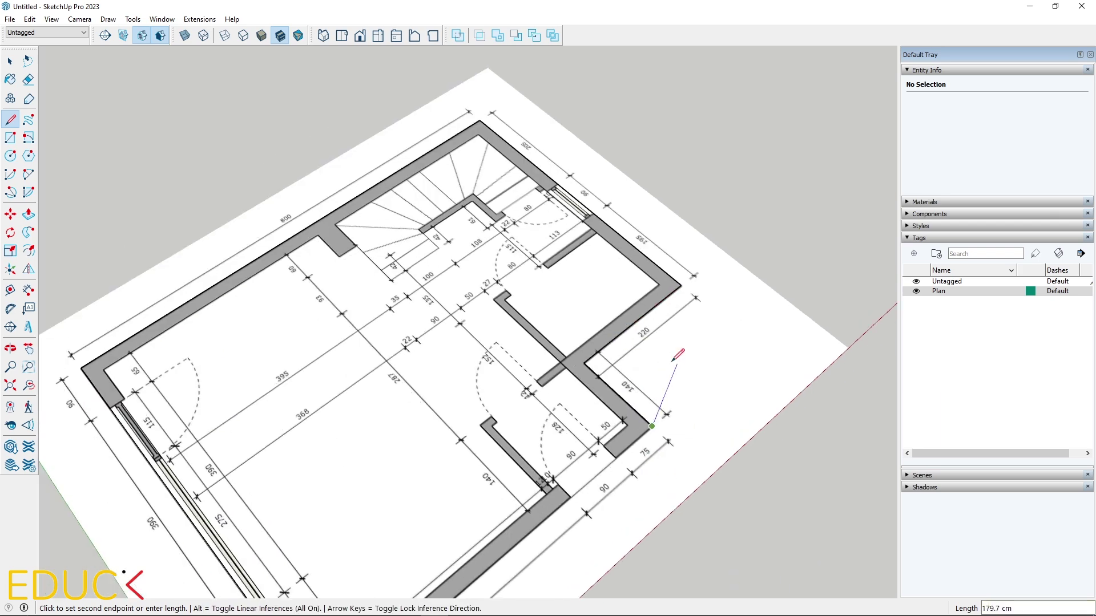
Trace the entrance wall with 75 and 90 cm segments and close the outline at its starting corner with a 415 cm edge.
scroll(640, 403, up, 2)
text(90)
key(Return)
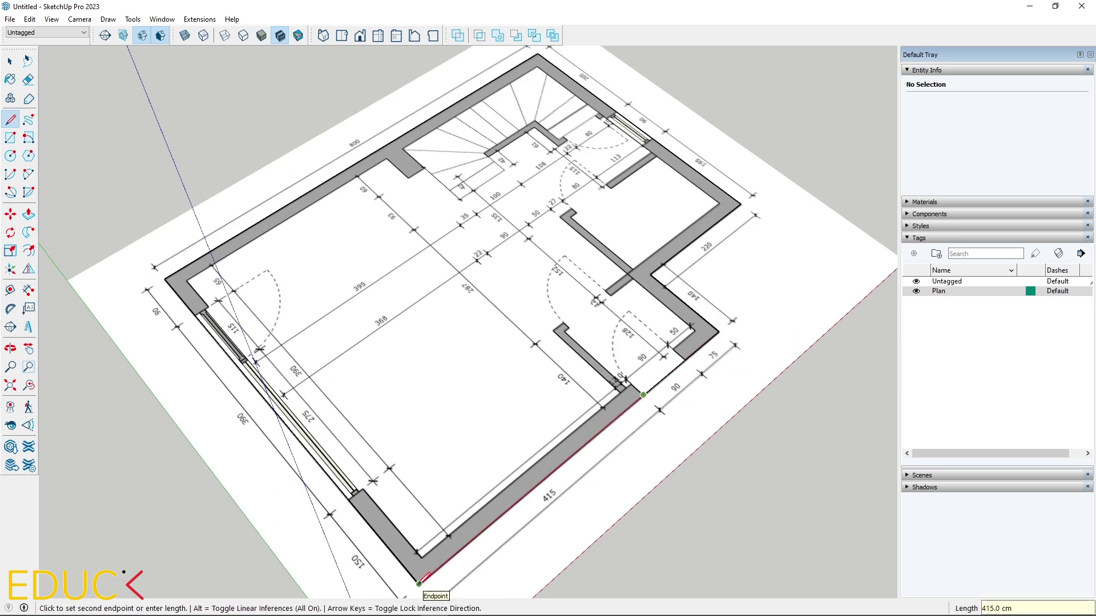
click(420, 584)
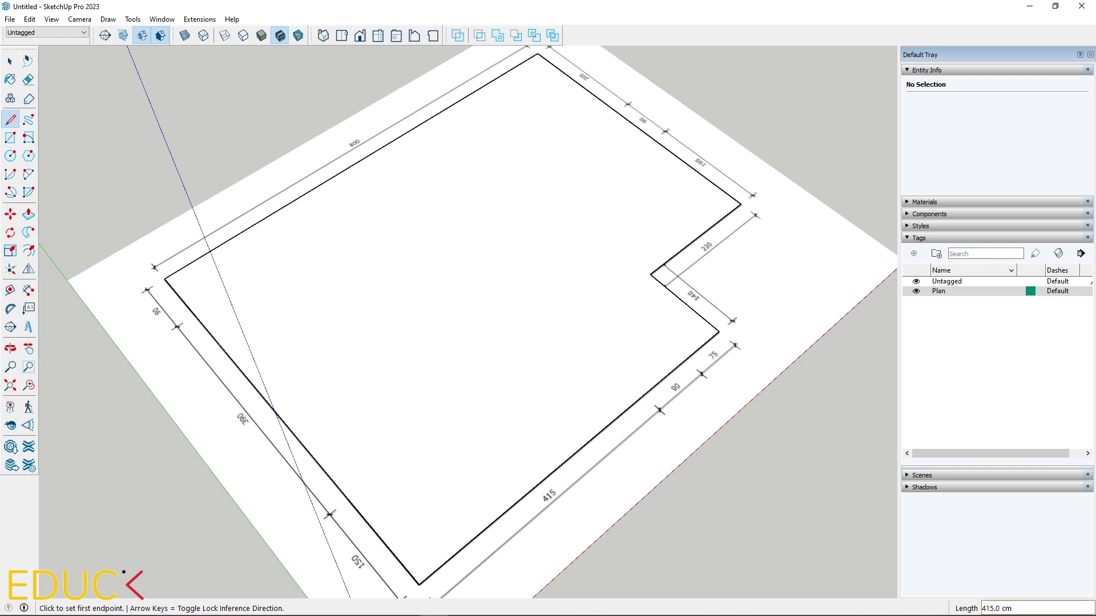
Offset the outline 25 cm inward and delete the inner face so only the exterior wall band remains.
click(27, 251)
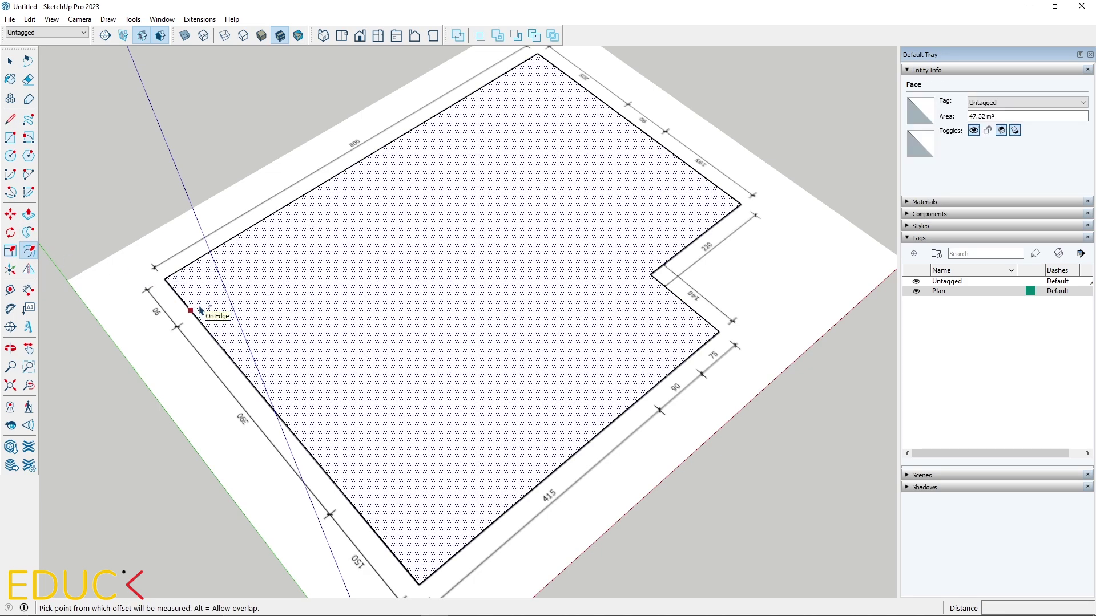
click(201, 310)
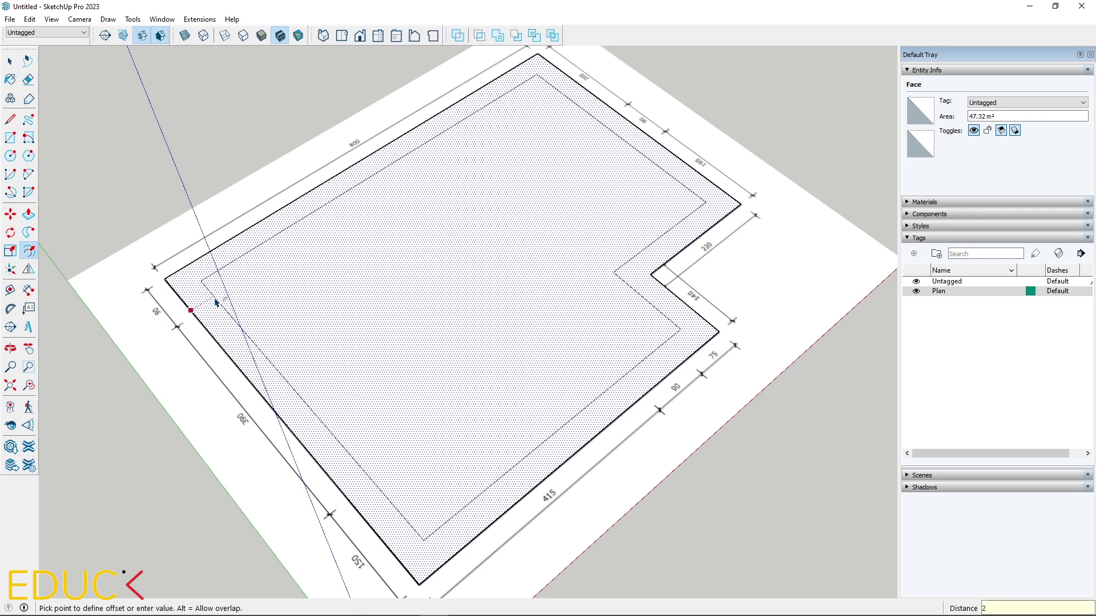
text(25)
key(Return)
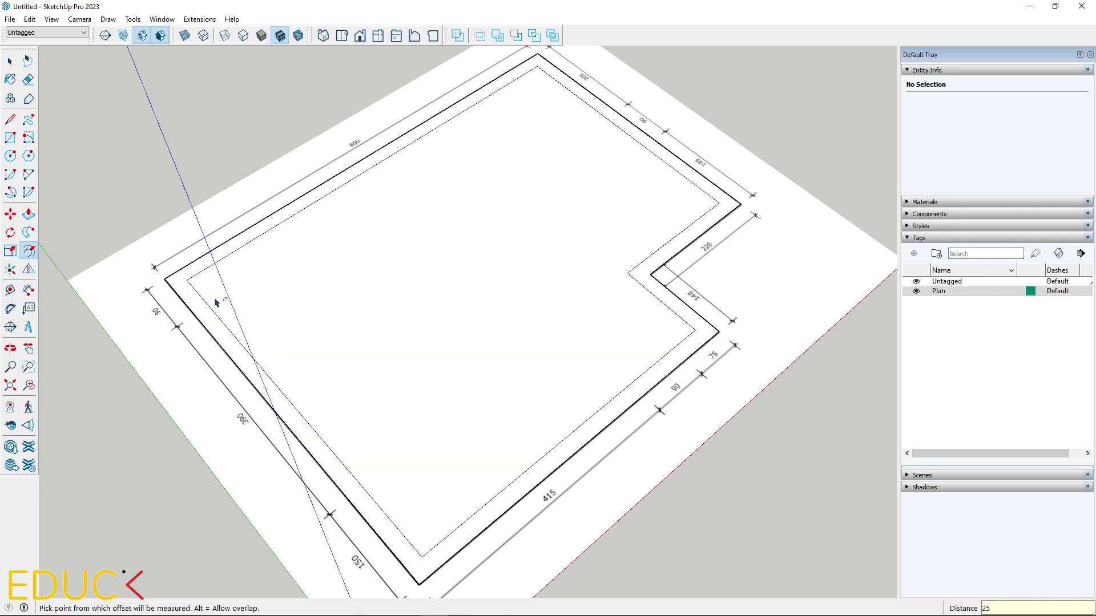
click(11, 62)
click(470, 278)
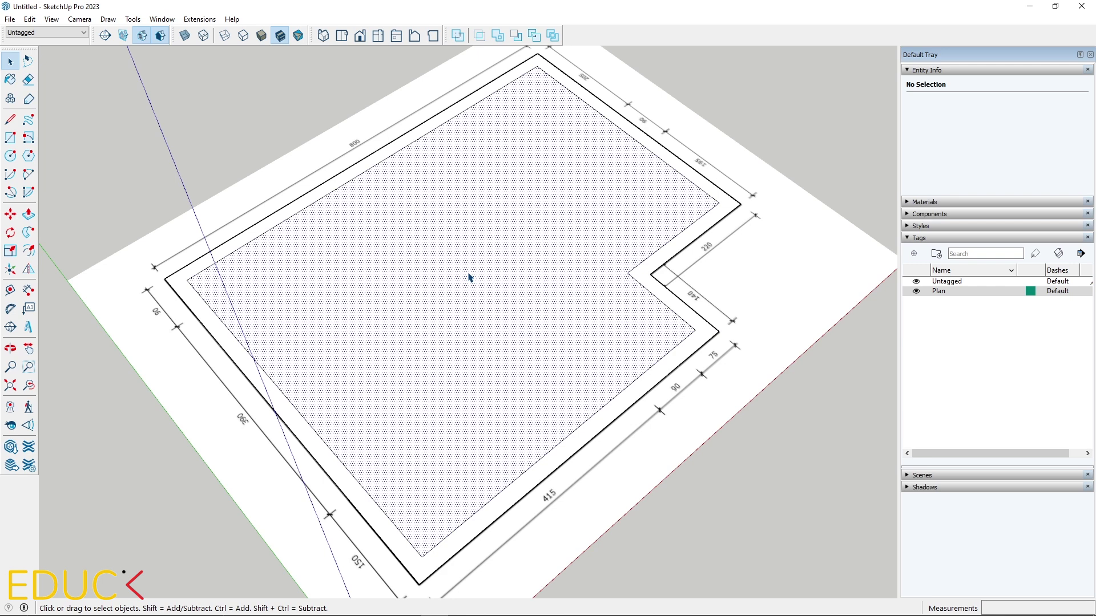
key(Delete)
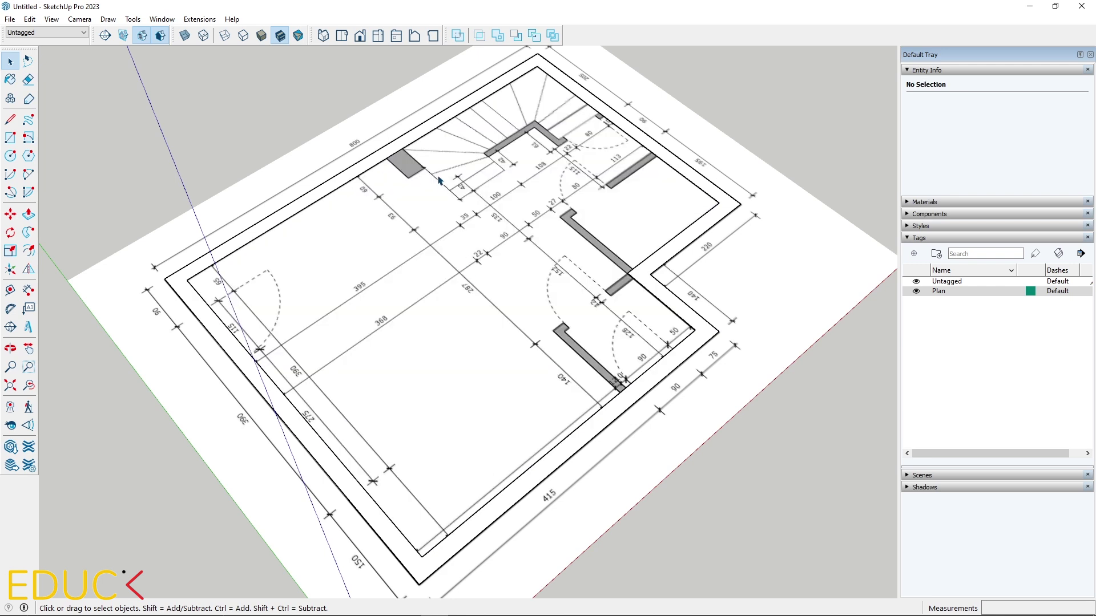
Place a guide line 395 cm from the inner edge of the large window wall, at the side of the pier.
scroll(383, 161, up, 5)
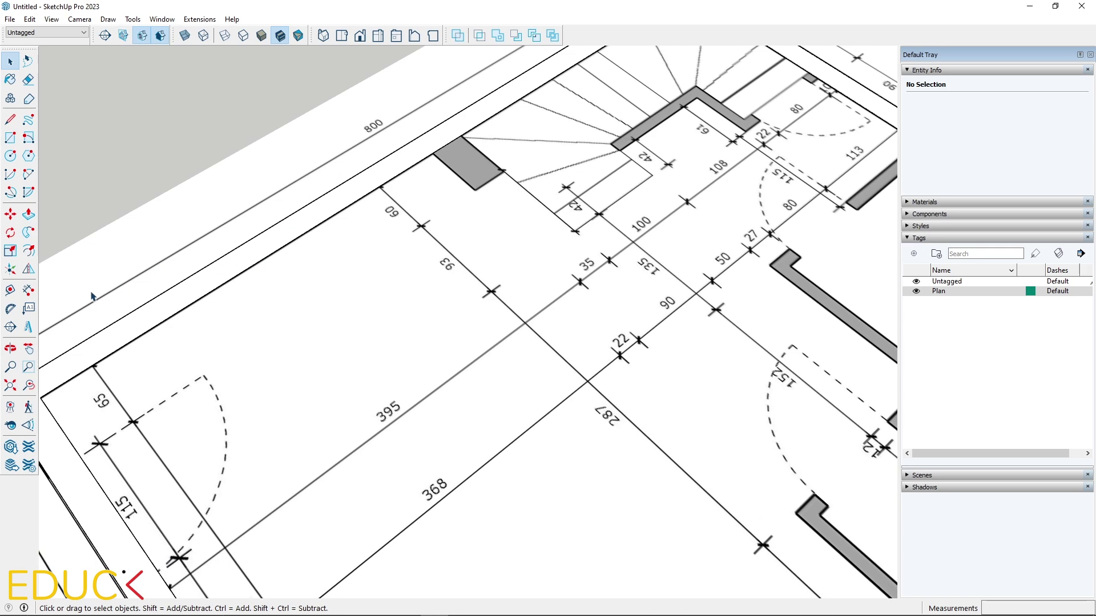
click(10, 290)
scroll(128, 318, down, 3)
click(81, 391)
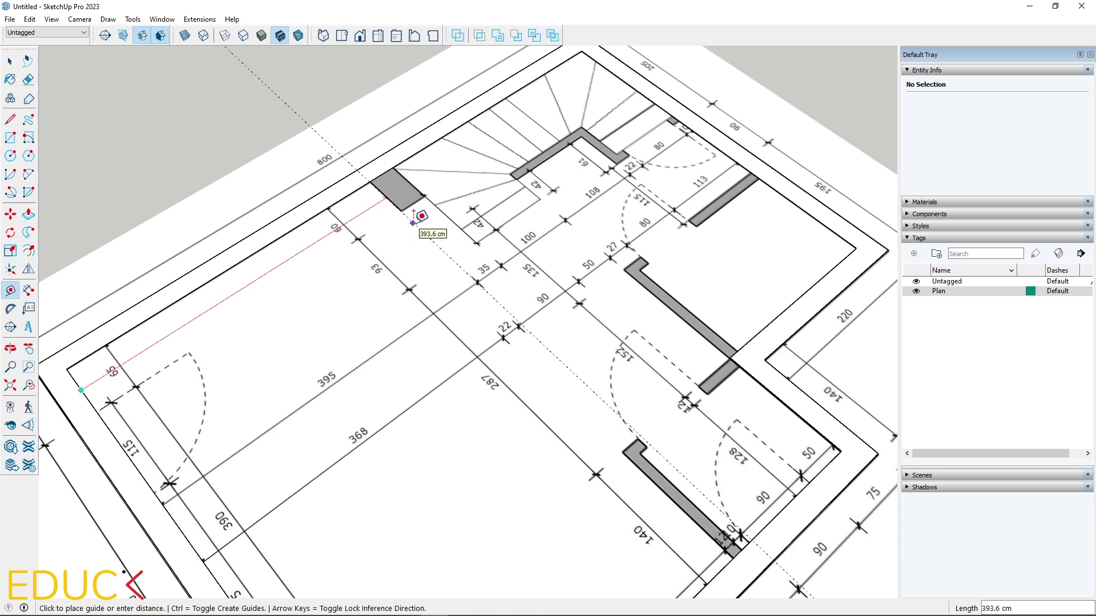
text(395)
key(Return)
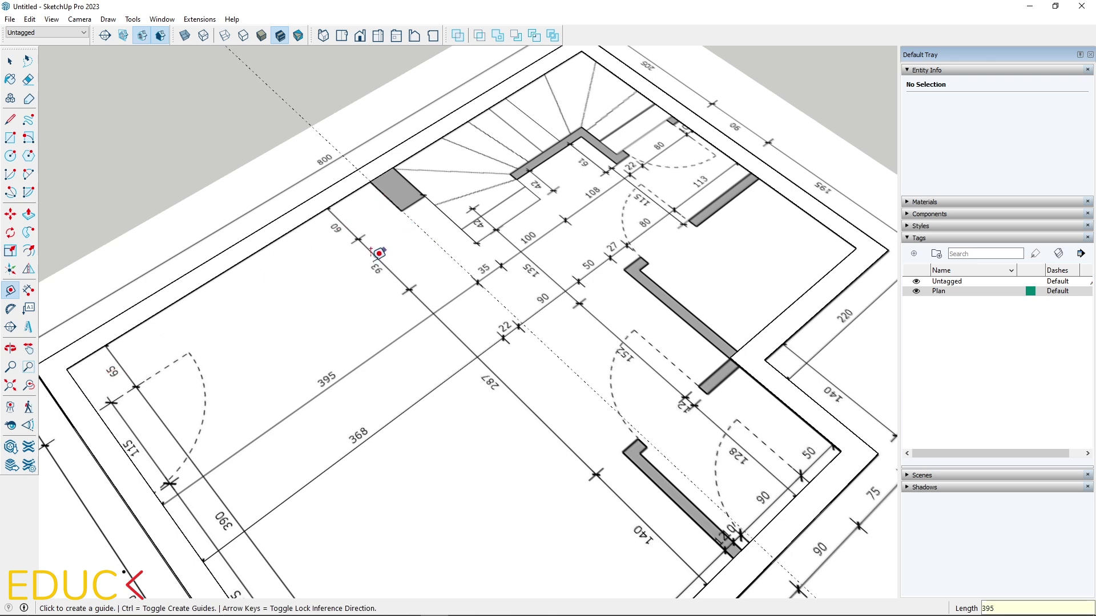
Draw a 60 by 35 cm rectangle over the pier, starting where the guide meets the inner wall edge.
click(10, 137)
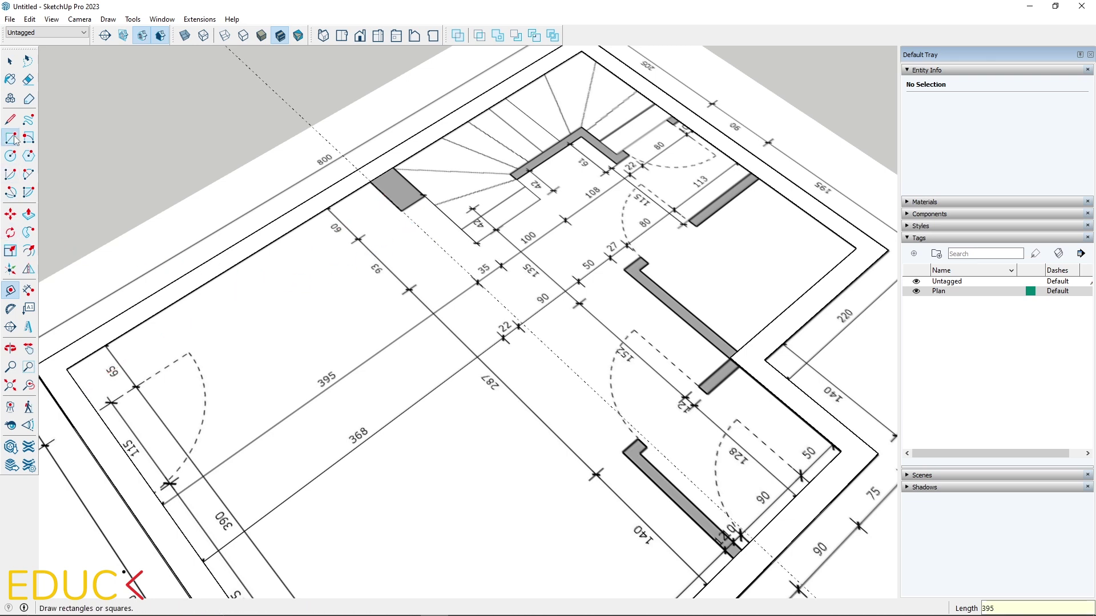
click(371, 182)
text(60,)
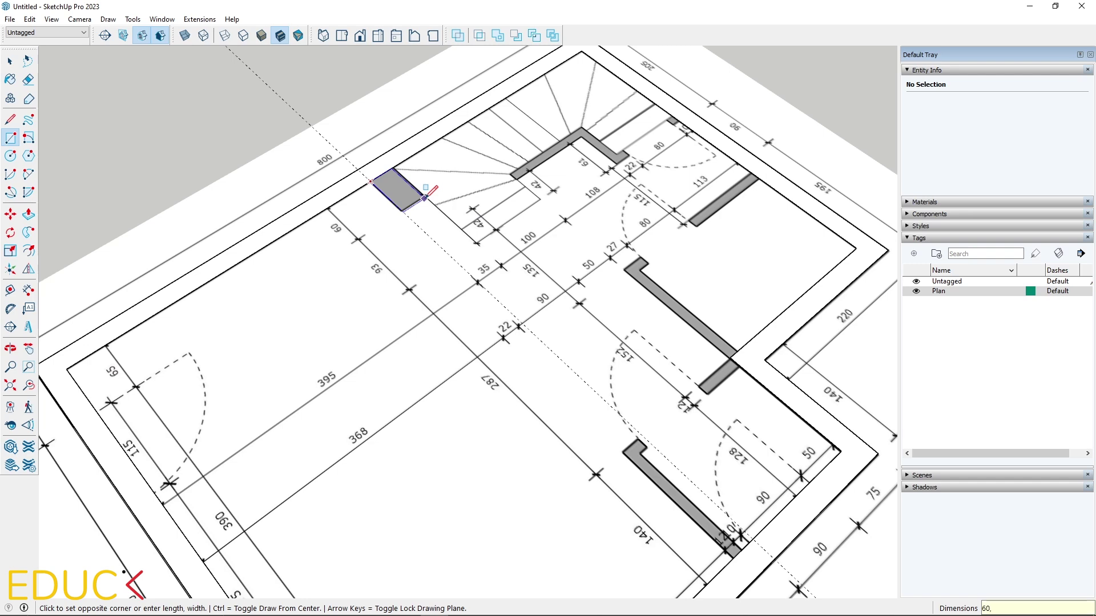
text(35)
key(Return)
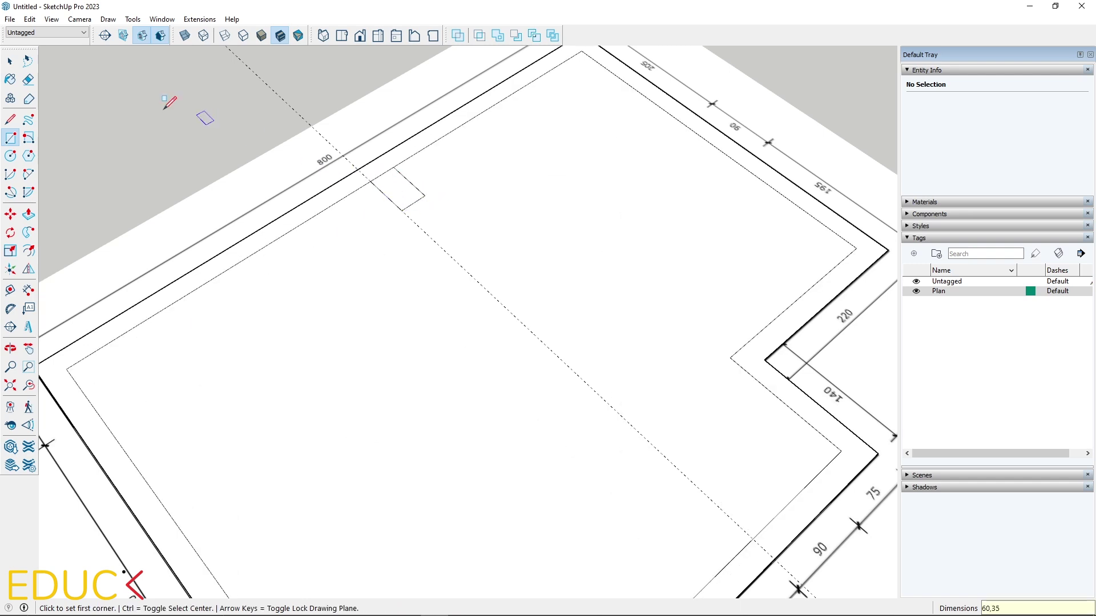
Delete the inner floor face and erase the guide line and the edge separating the pier from the wall.
key(space)
click(351, 276)
key(Delete)
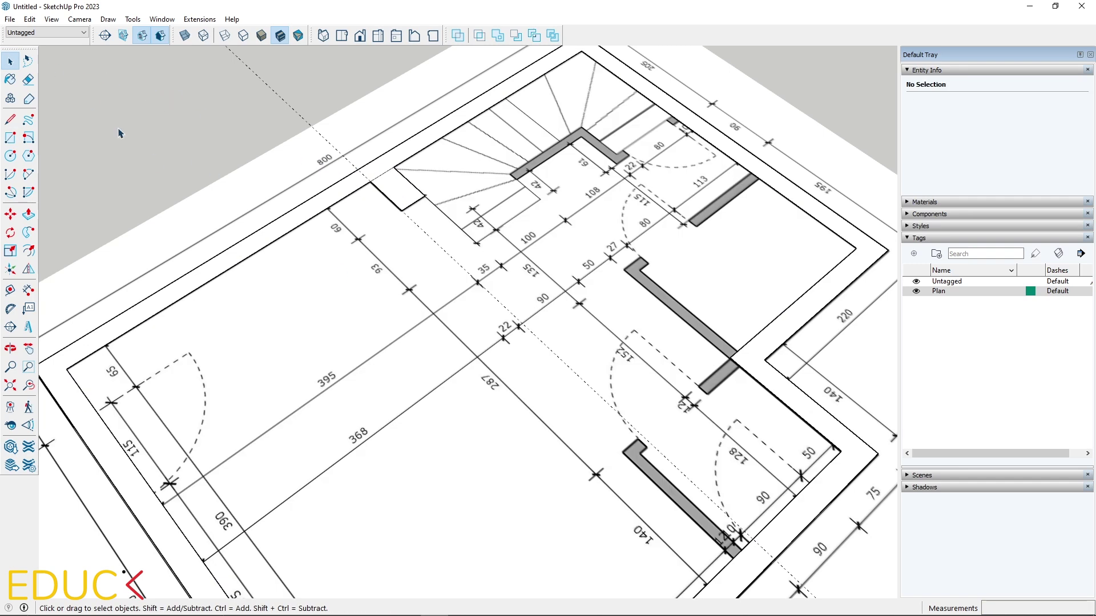
click(28, 80)
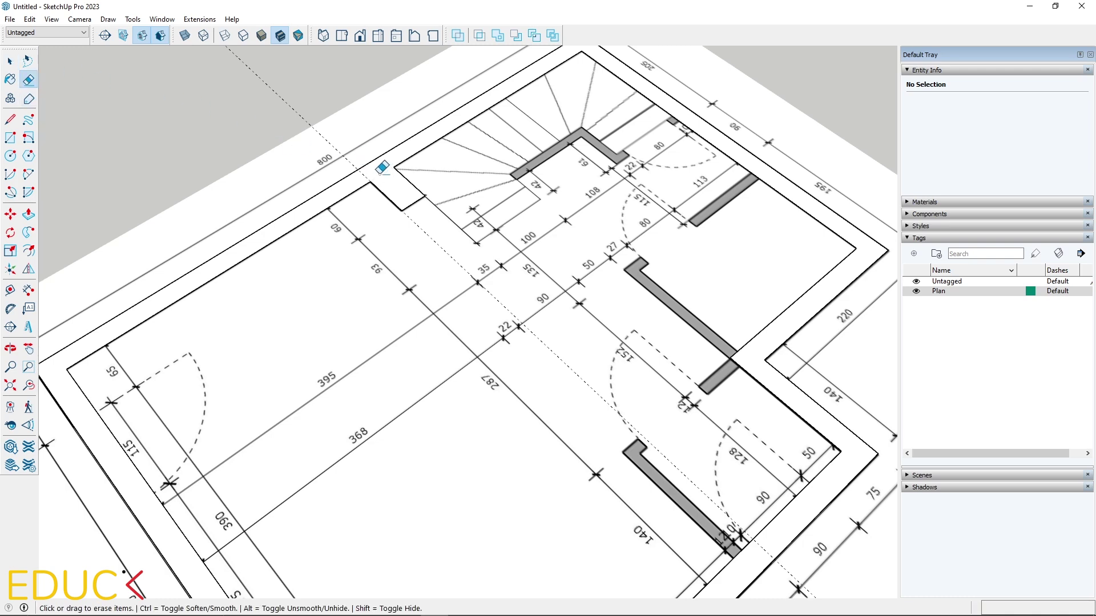
Draw lines across the wall thickness at both ends of the 390 cm opening in the large window wall.
click(10, 119)
scroll(276, 76, down, 1)
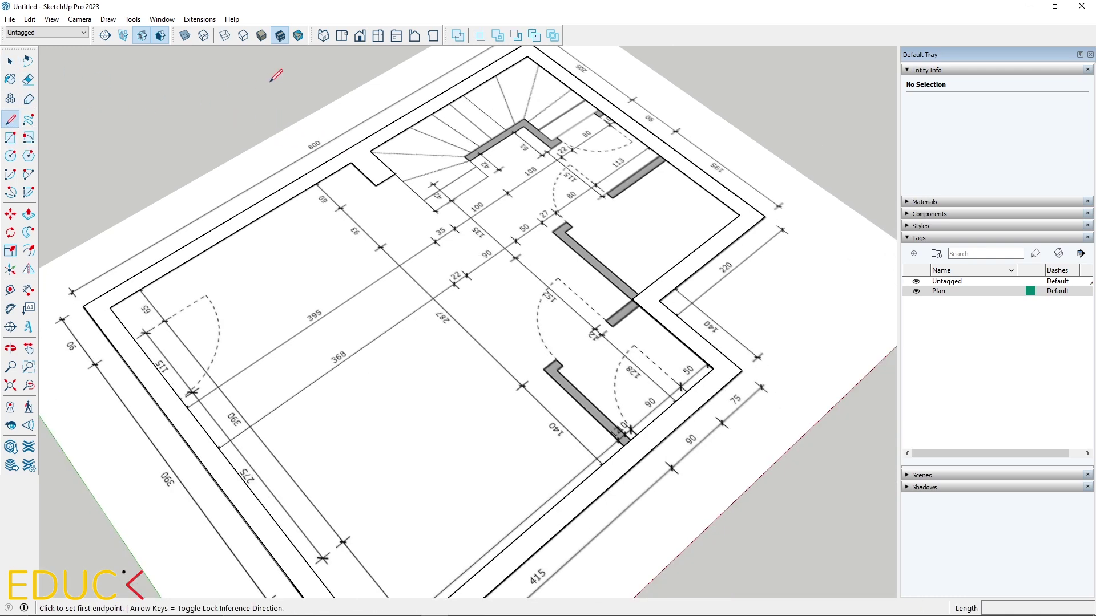
scroll(276, 76, down, 1)
click(288, 492)
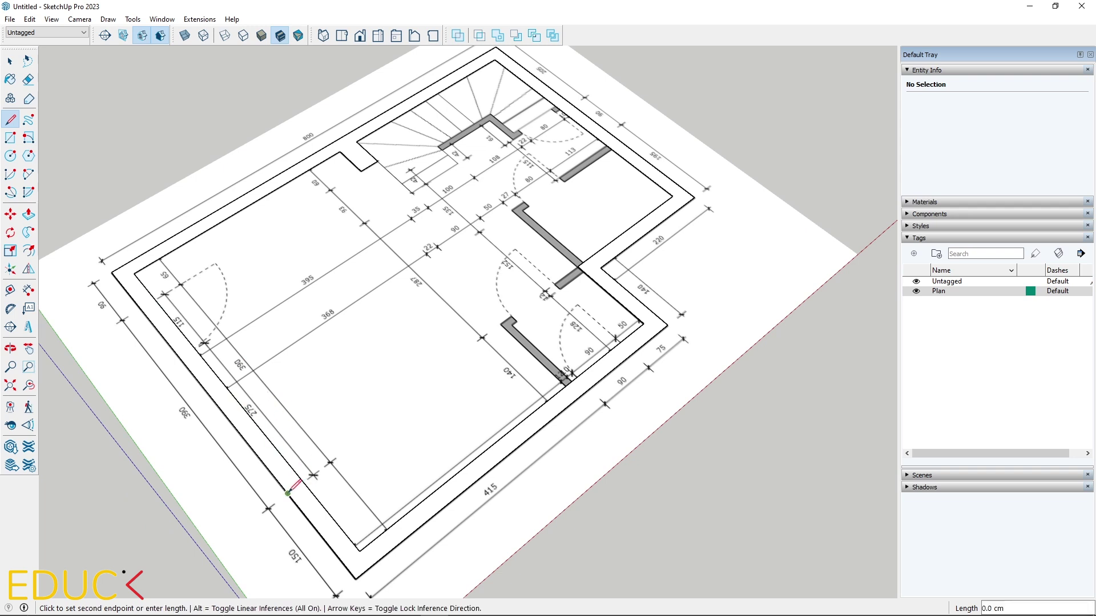
click(302, 483)
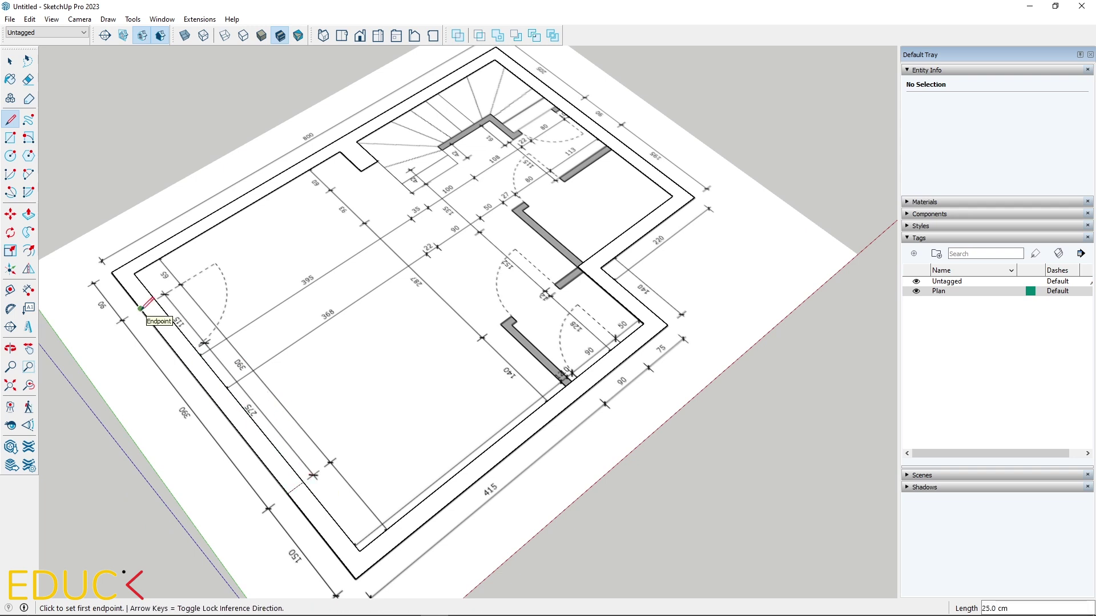
click(141, 309)
click(155, 299)
Draw lines across the wall thickness at both ends of the 90 cm window and of the 90 cm entrance door opening.
click(562, 112)
click(573, 105)
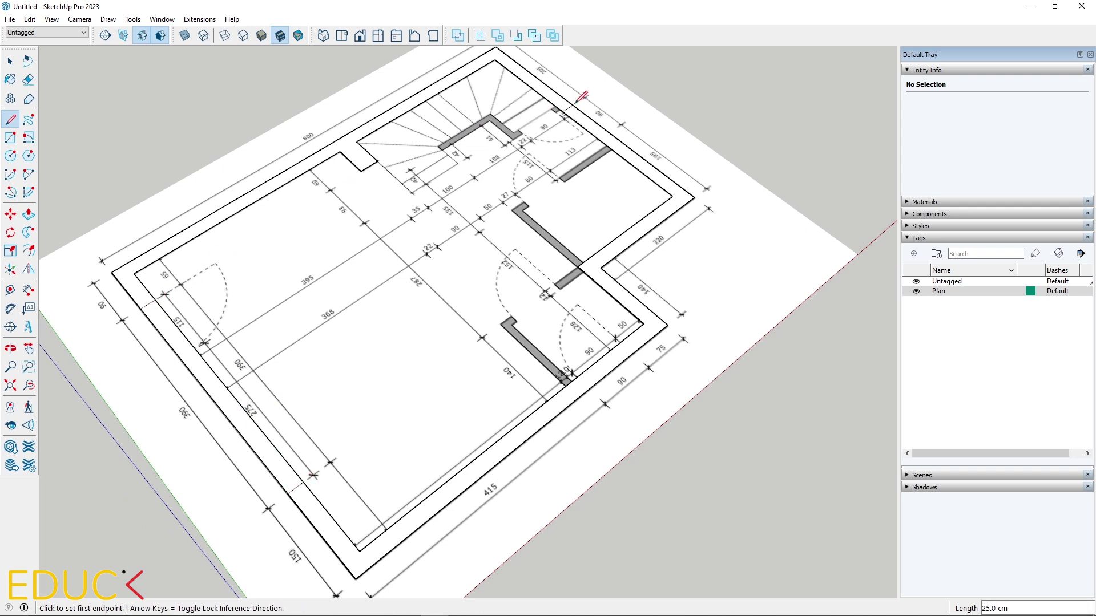
click(609, 133)
click(598, 140)
click(632, 353)
click(621, 343)
click(589, 389)
click(578, 378)
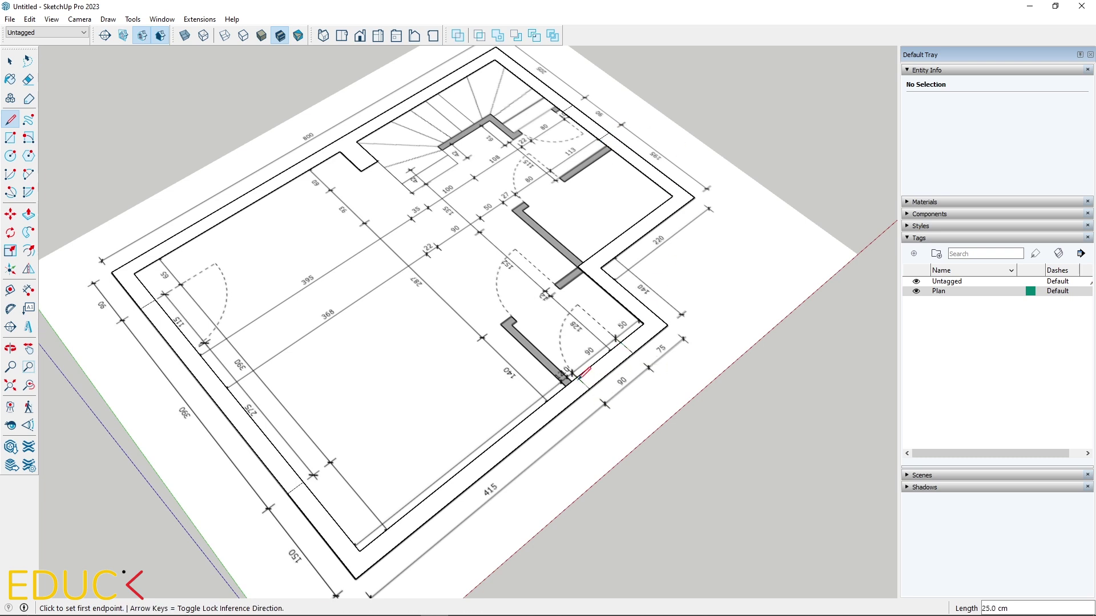
Push/Pull the L-shaped wall section between the large window and the entrance door up to 270 cm.
click(28, 214)
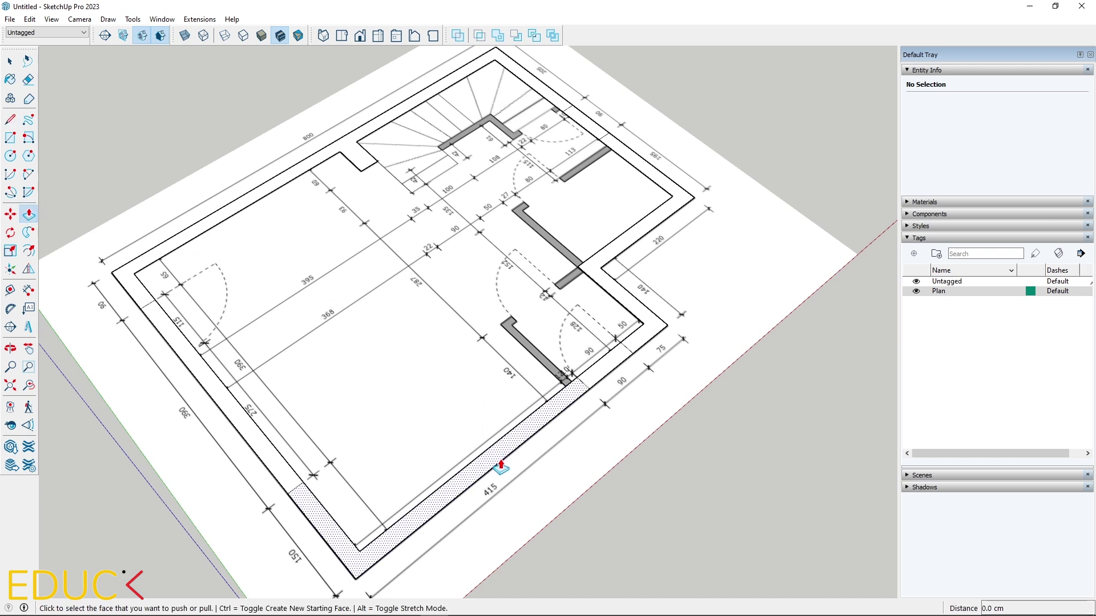
click(496, 465)
click(496, 465)
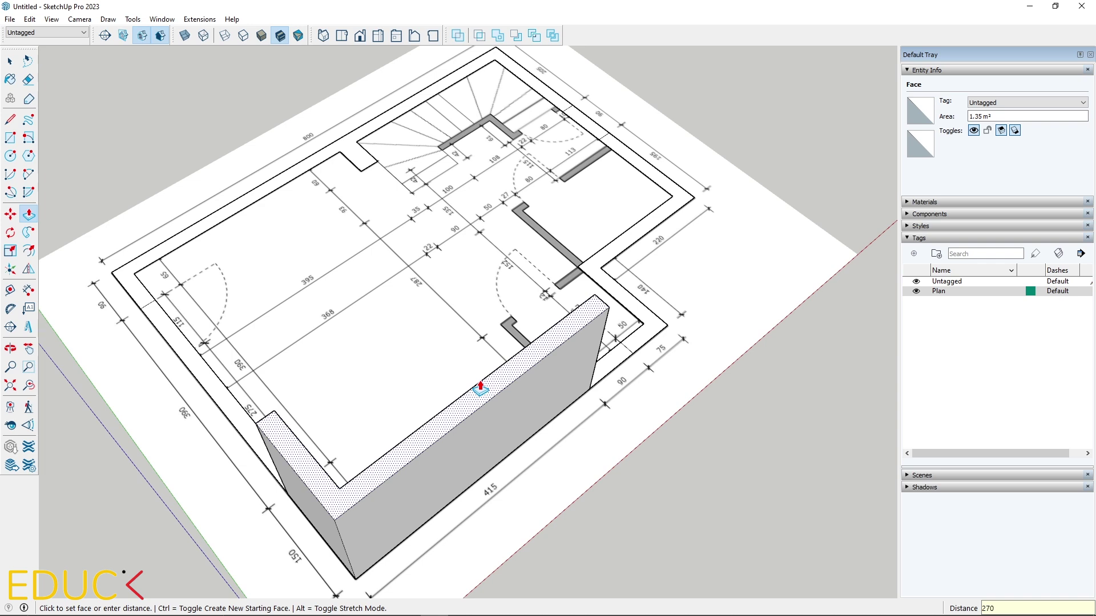
key(Return)
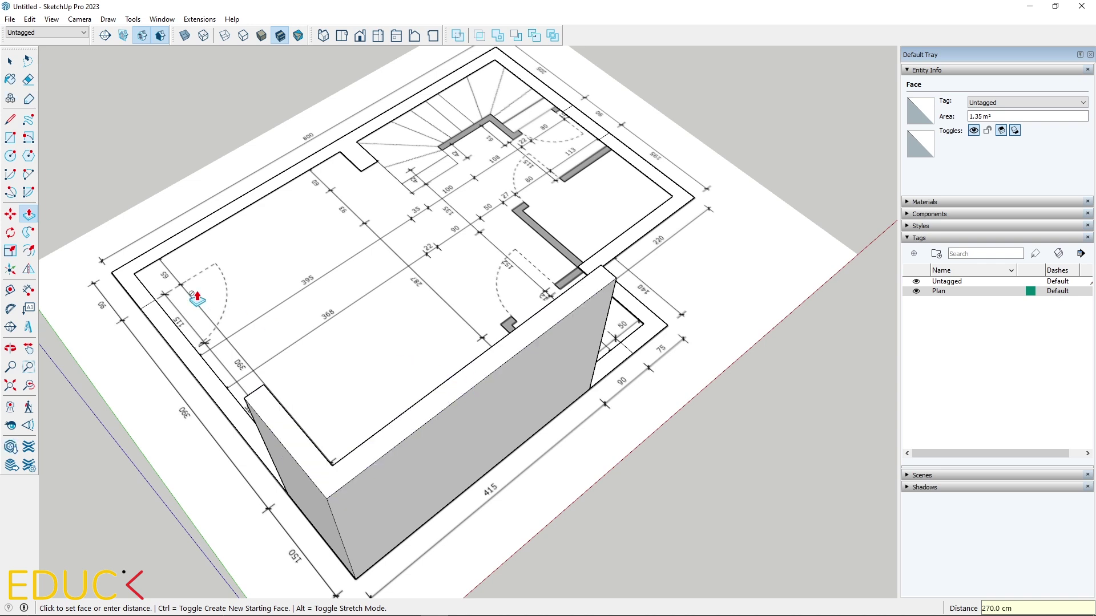
Push/Pull the remaining exterior wall sections between the openings up to 270 cm.
click(135, 285)
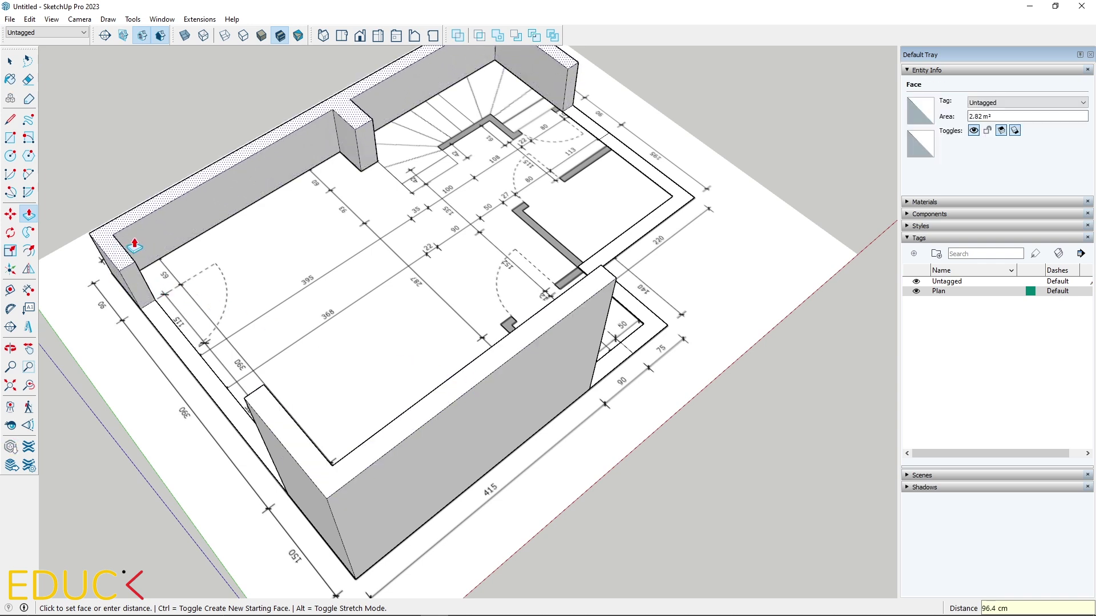
key(Return)
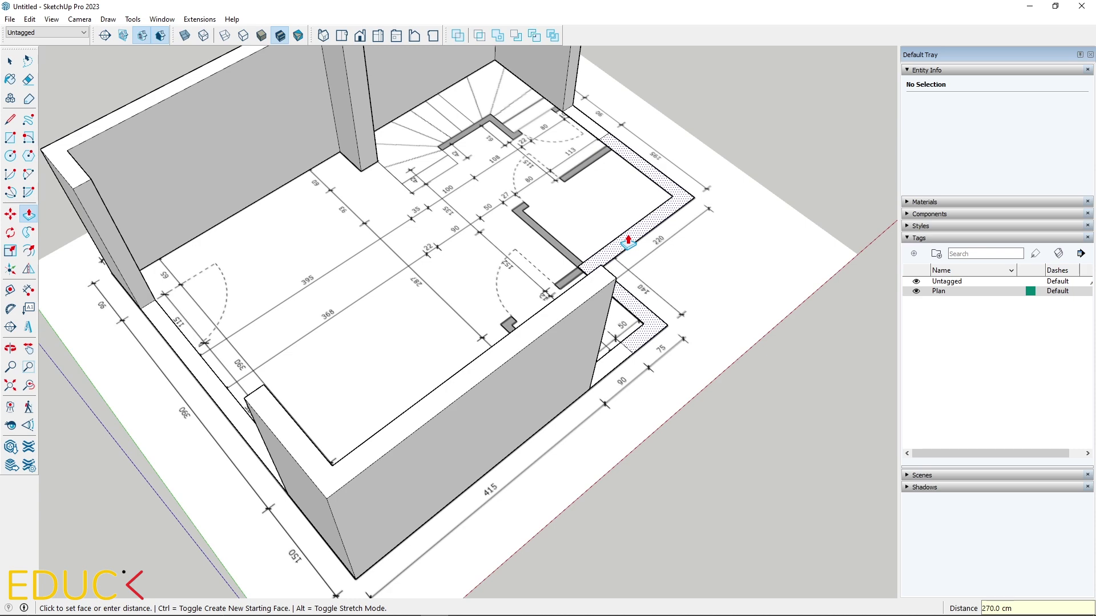
double_click(628, 242)
scroll(584, 470, down, 2)
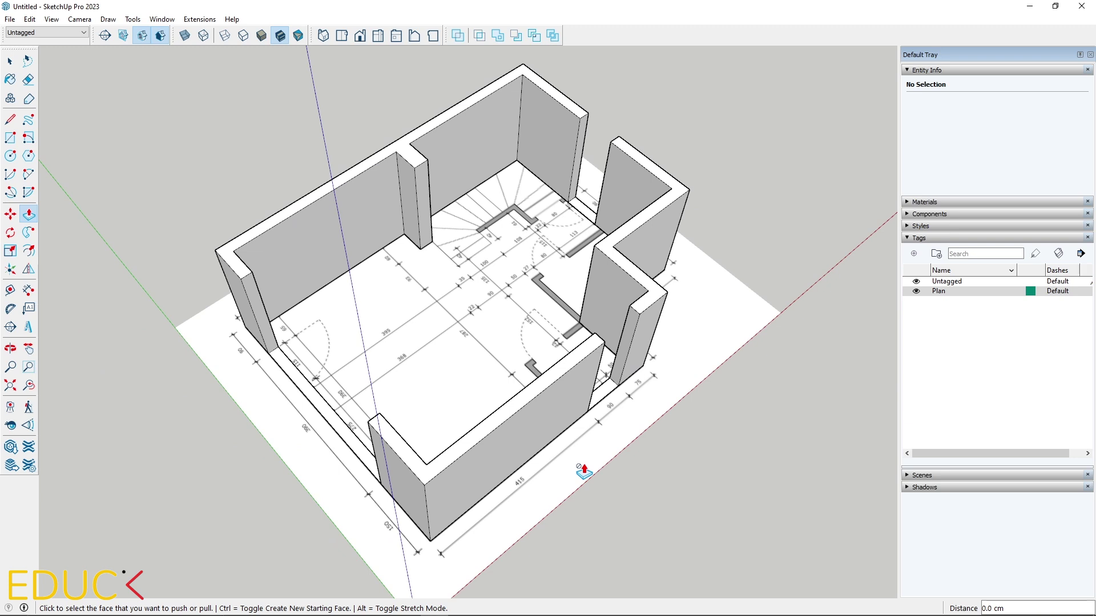
Push/Pull the 390 cm window opening's base up 205 cm, and from a new starting face extend it to the wall top as a lintel.
click(347, 435)
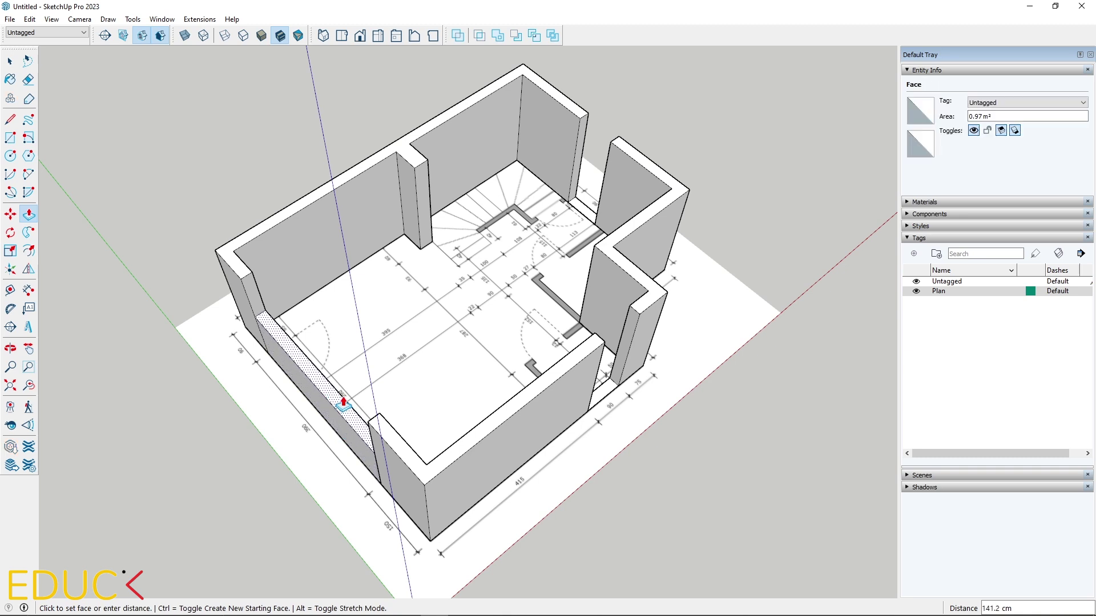
text(205)
key(Return)
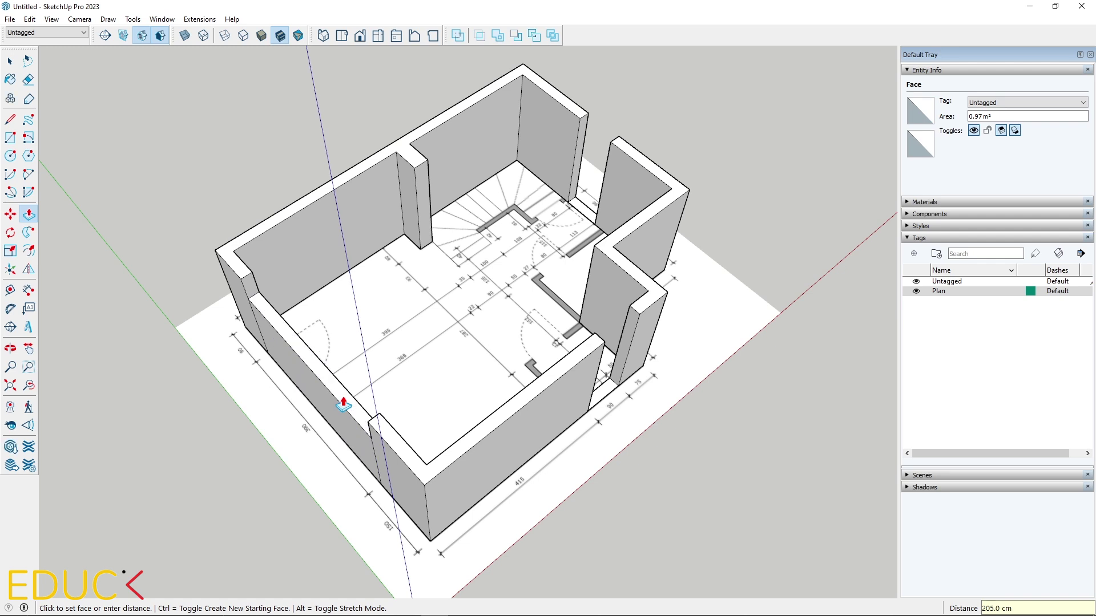
click(297, 344)
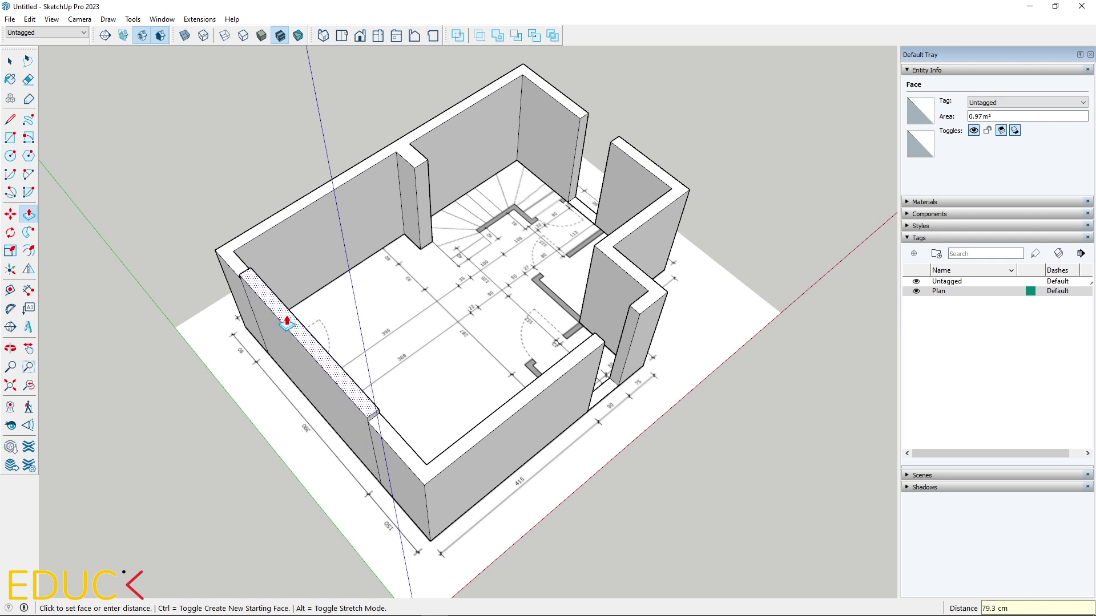
key(ctrl)
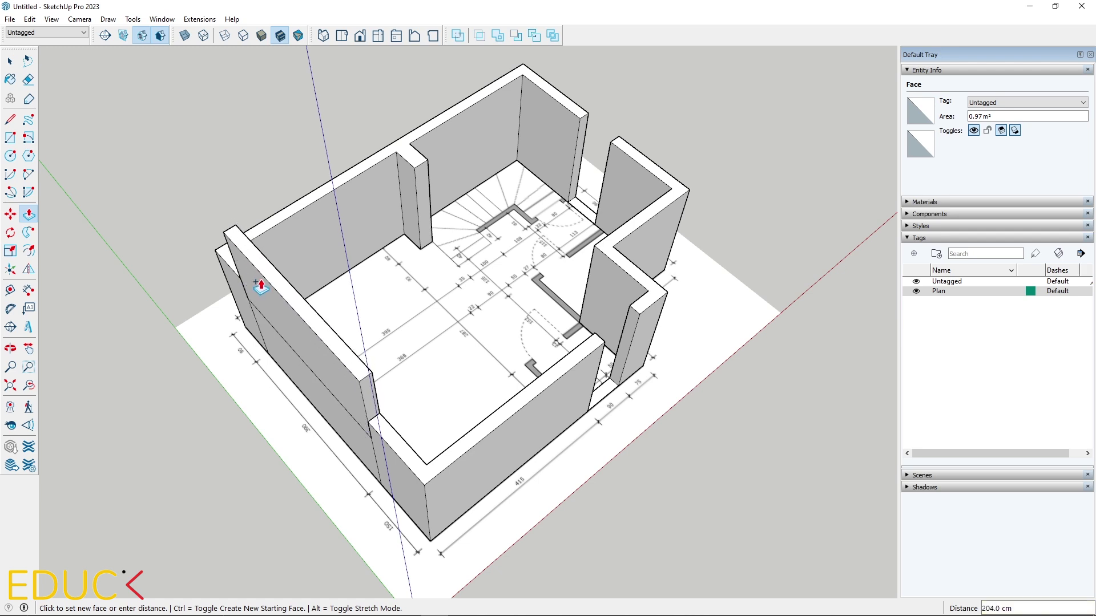
key(ctrl)
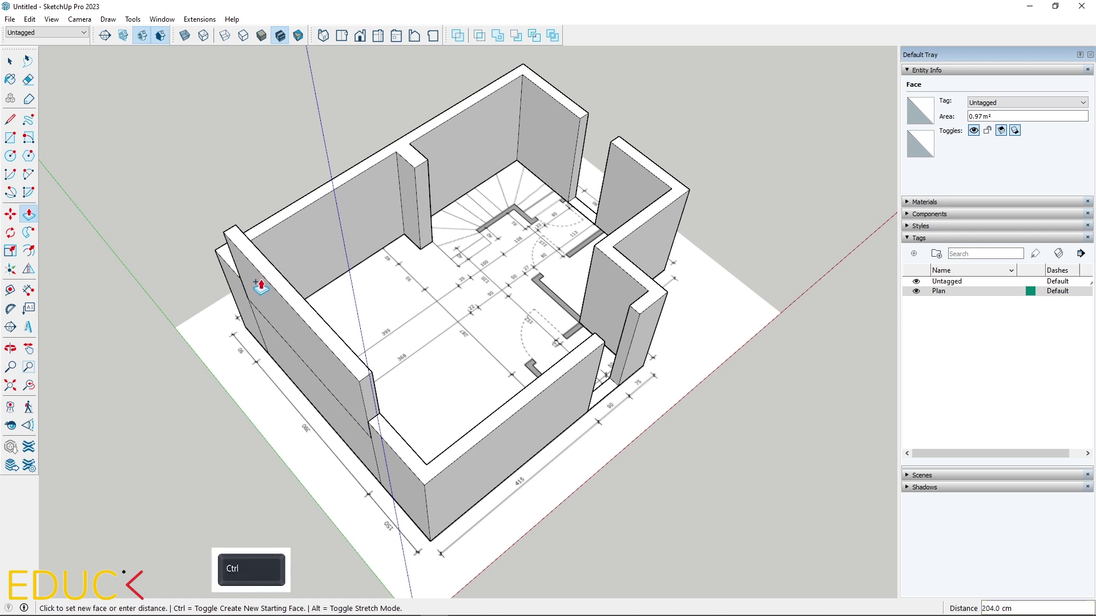
key(ctrl)
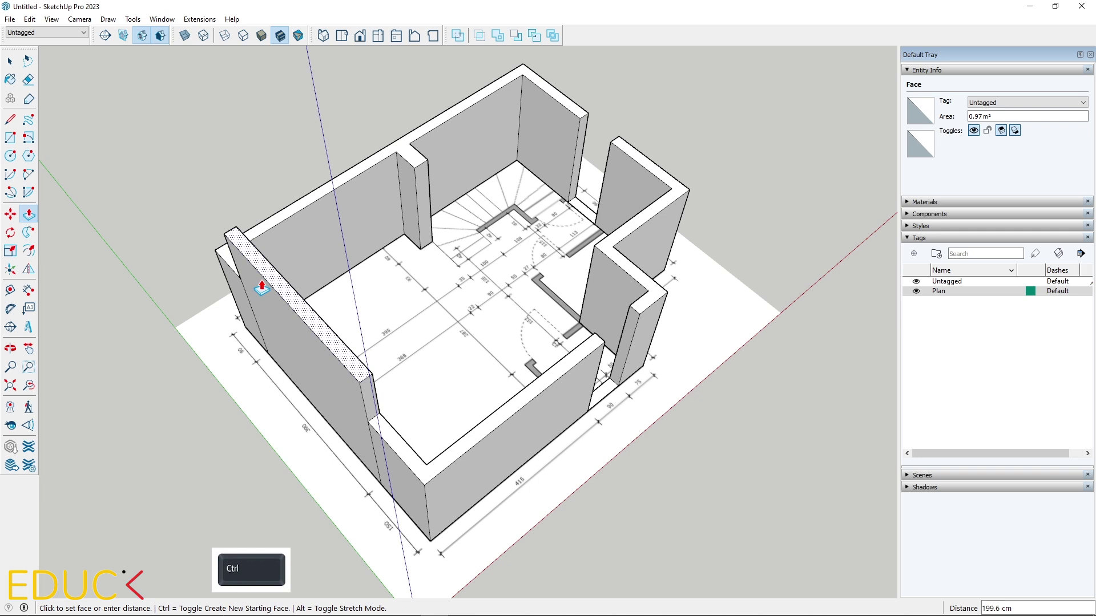
key(ctrl)
click(380, 422)
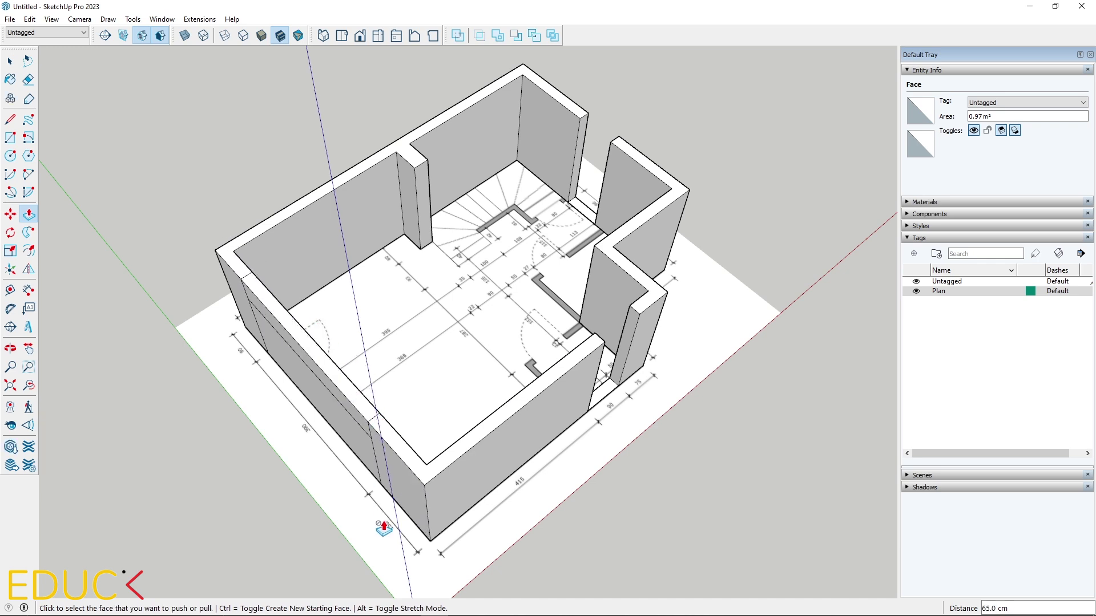
Raise the entrance door opening's base 205 cm to match the large window head and add a 65 cm lintel from a new starting face.
click(606, 396)
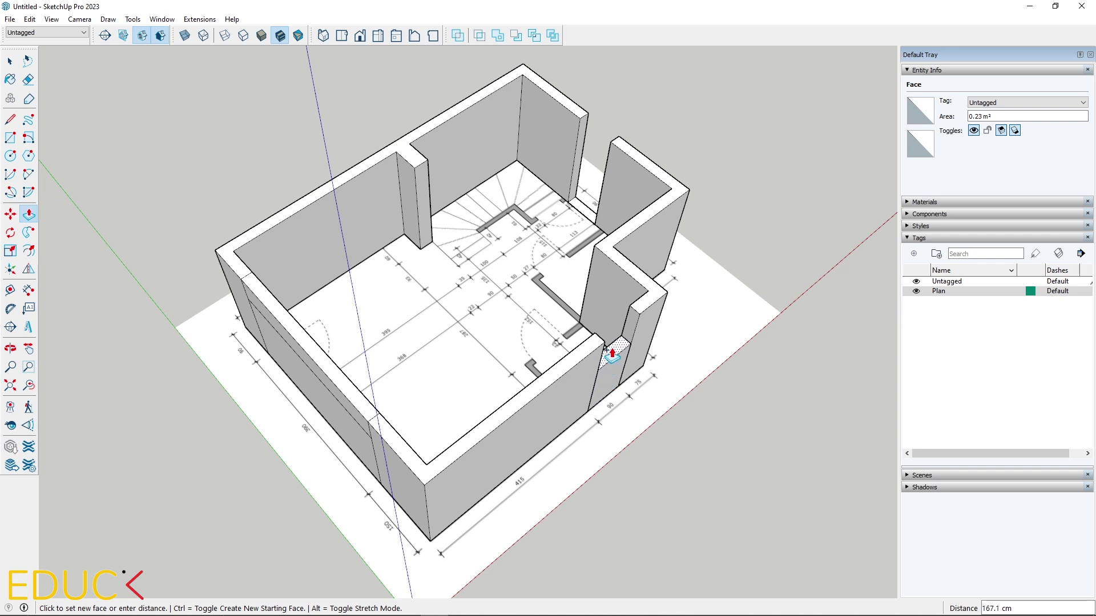
click(357, 425)
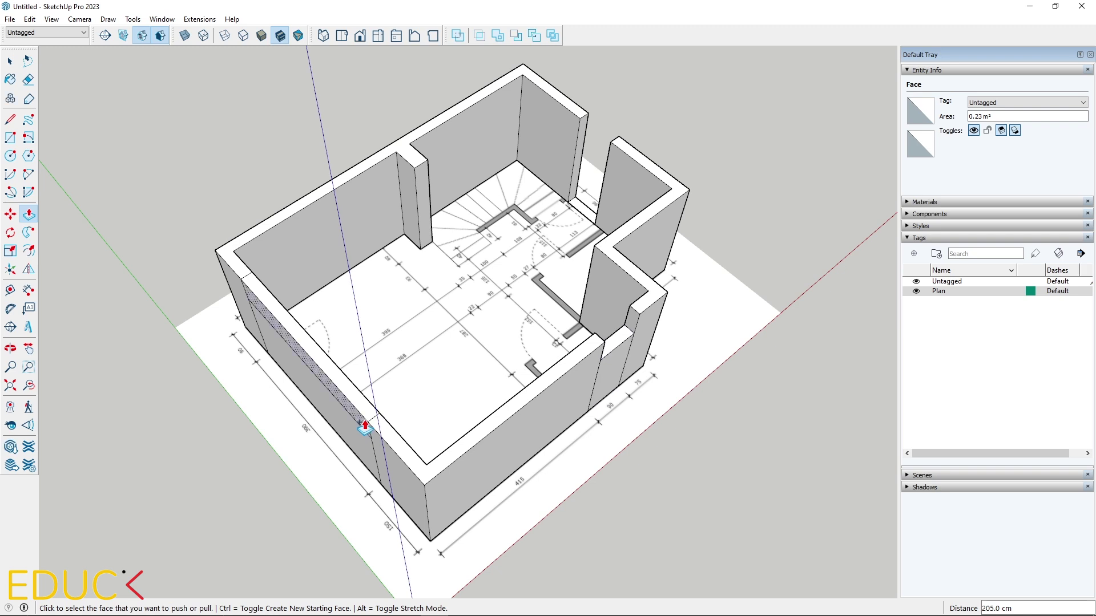
click(614, 339)
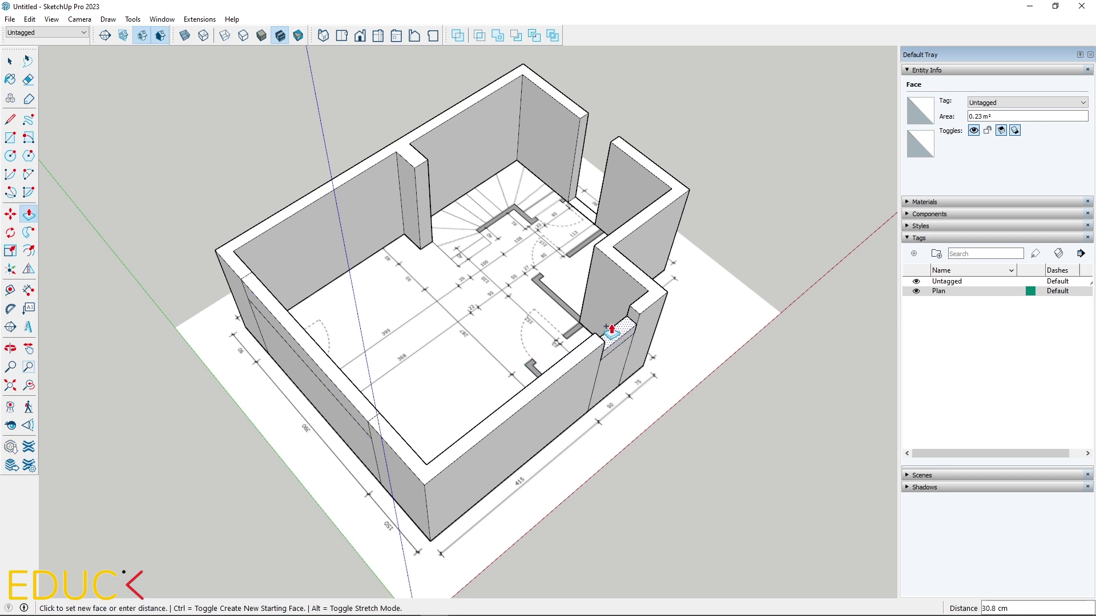
click(592, 343)
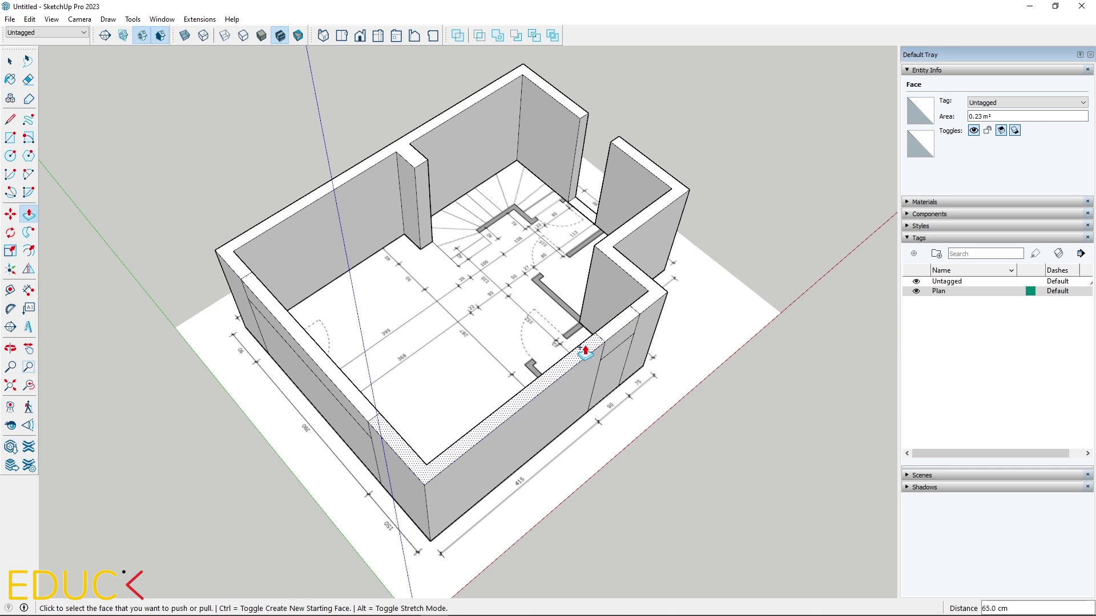
Build up the 90 cm window opening in stages: a sill block, the opening up to the door head height, and a 65 cm lintel.
click(580, 210)
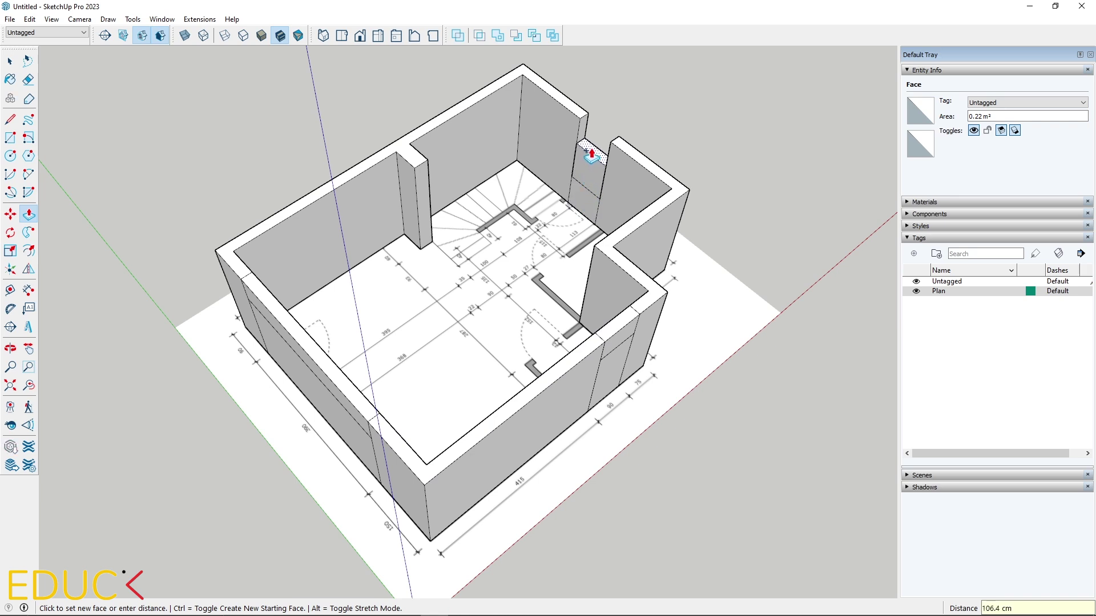
click(620, 351)
click(597, 145)
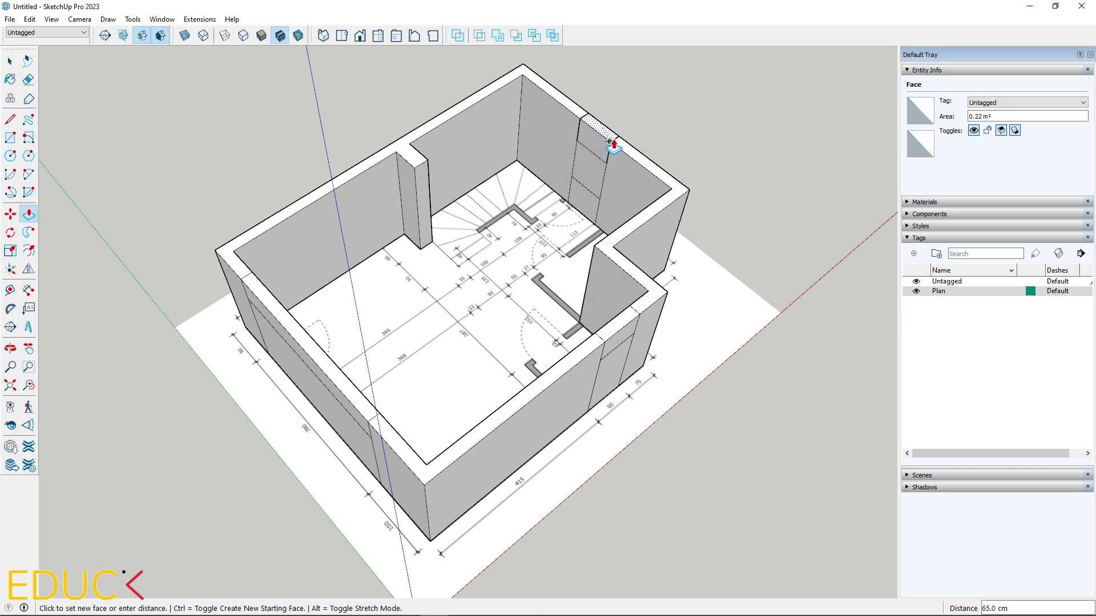
key(Escape)
key(space)
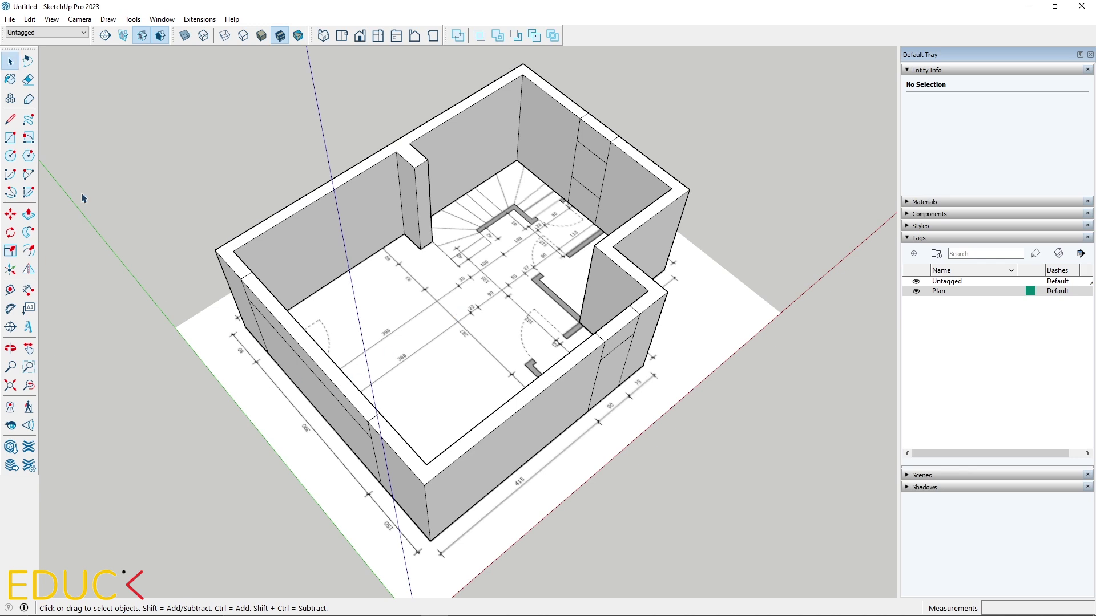
Push the large window and entrance door faces through the 25 cm wall thickness to cut both openings.
click(29, 214)
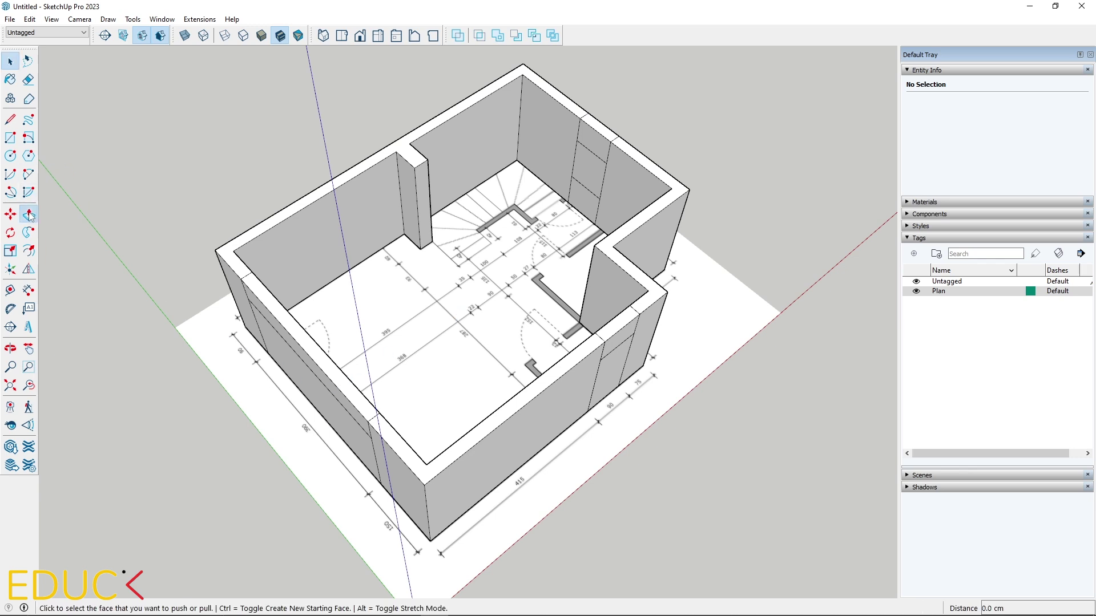
click(292, 365)
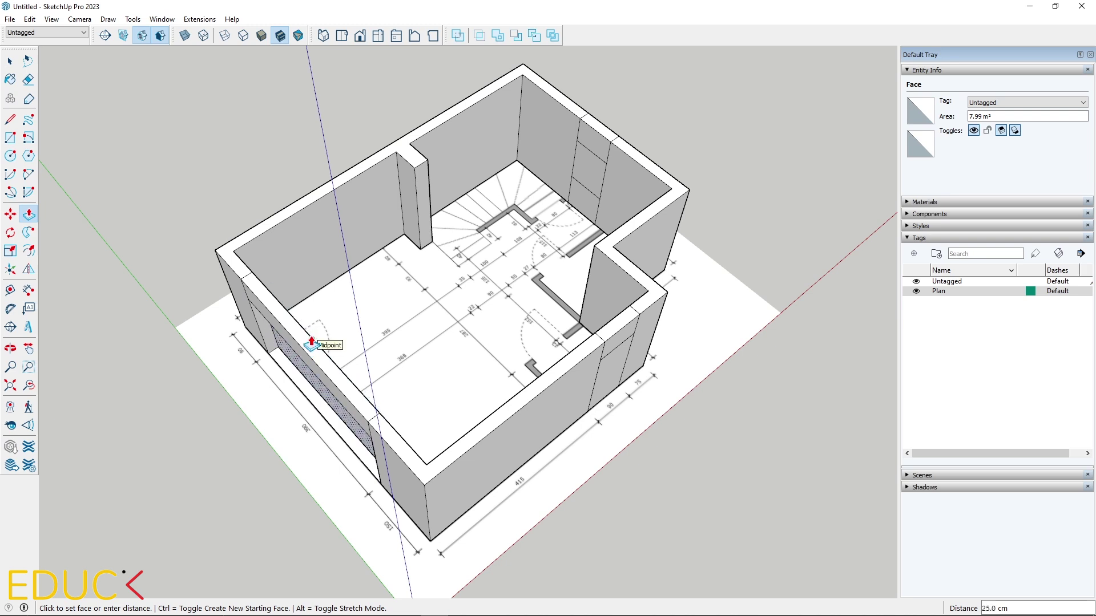
click(312, 343)
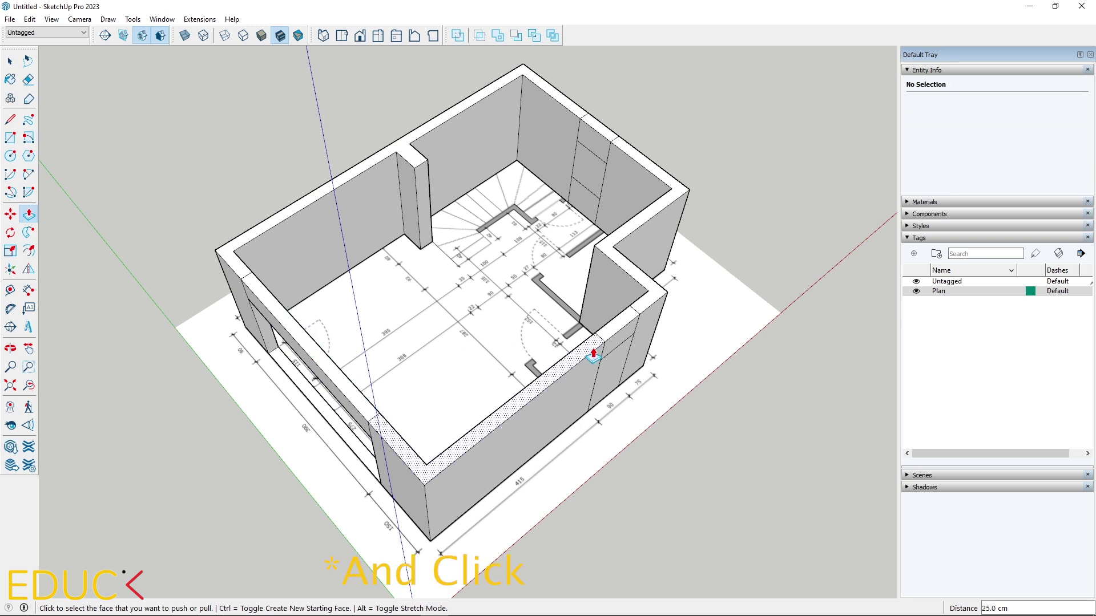
click(607, 372)
click(600, 334)
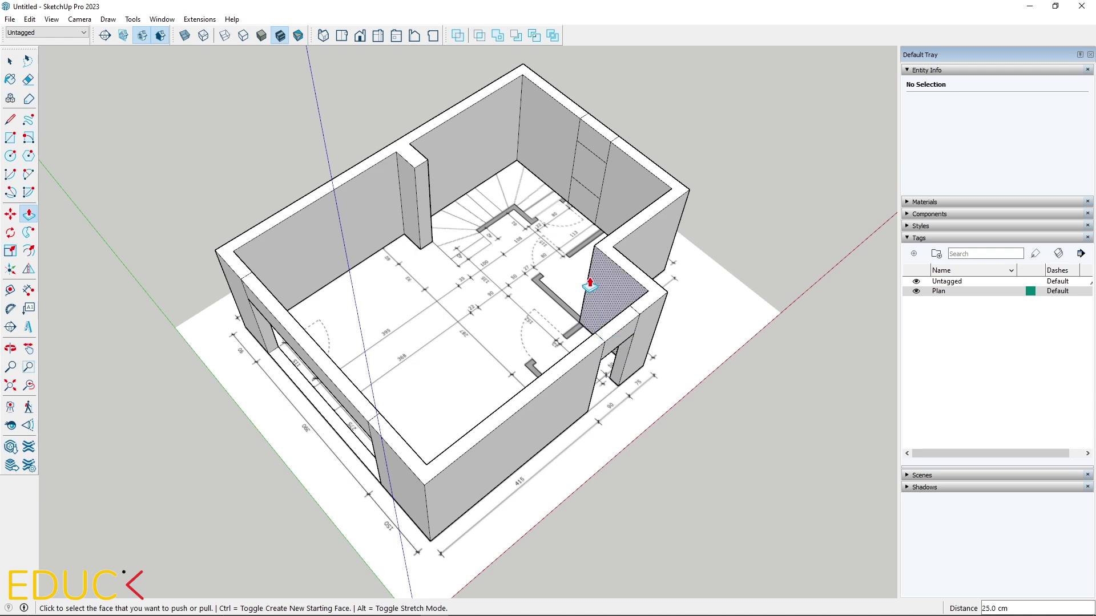
Push the 90 cm window's middle face through the full wall thickness to cut its opening.
click(588, 173)
mouse_move(592, 166)
middle_down()
mouse_move(674, 226)
mouse_move(318, 216)
mouse_move(142, 171)
middle_up()
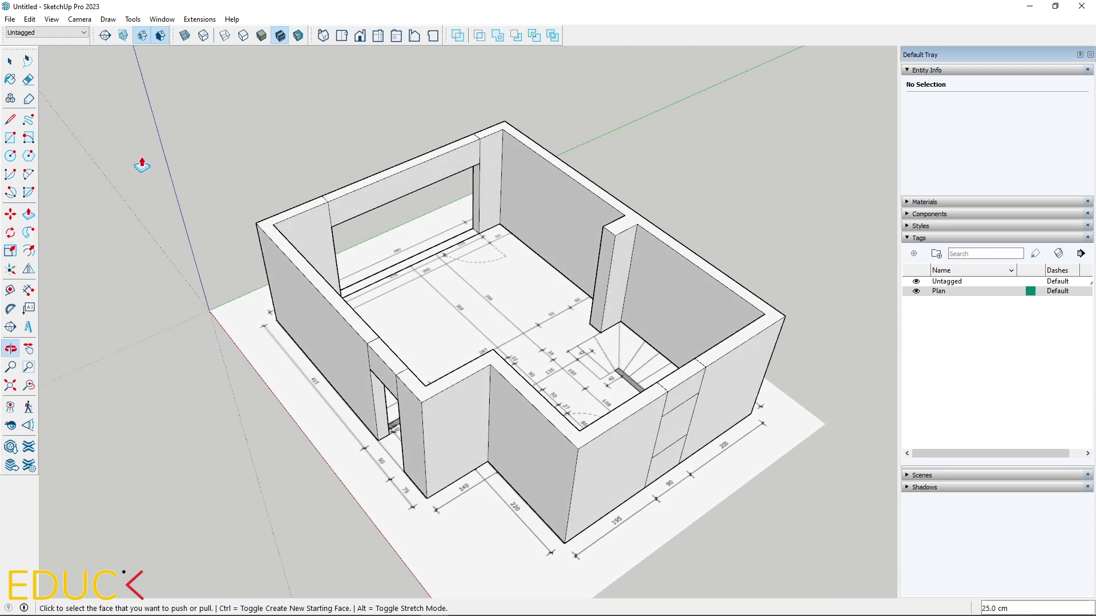
click(677, 432)
click(683, 380)
Erase the leftover division edges around the window and door openings on the outer and inner wall faces.
key(e)
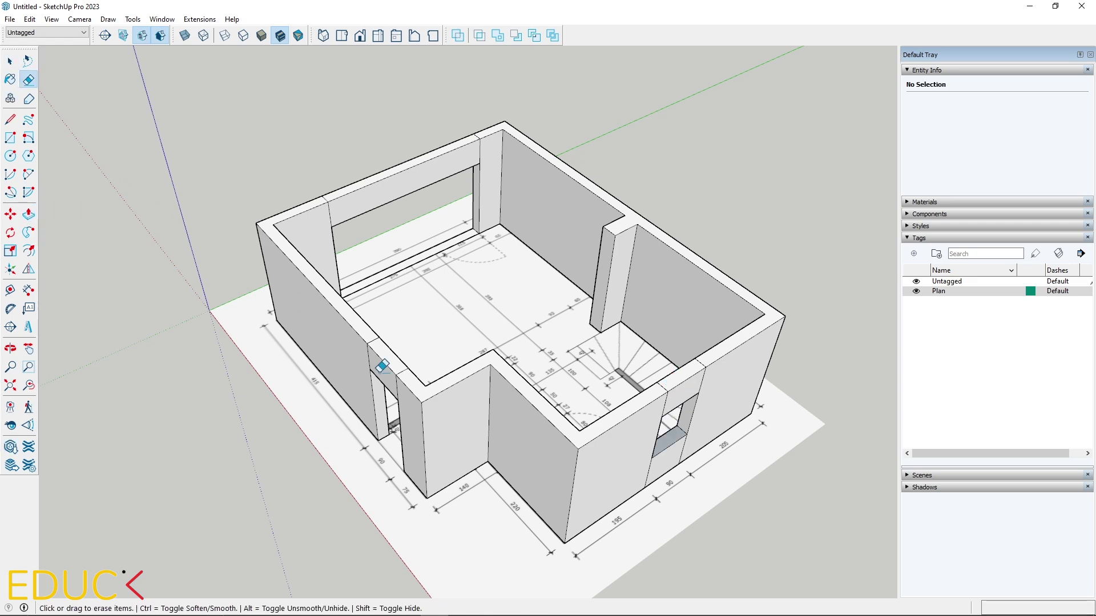
mouse_move(369, 358)
mouse_down()
mouse_move(374, 341)
mouse_move(397, 387)
mouse_up()
mouse_move(699, 392)
mouse_down()
mouse_move(701, 363)
mouse_move(665, 402)
mouse_up()
click(649, 474)
click(684, 448)
middle_drag(479, 147, 949, 247)
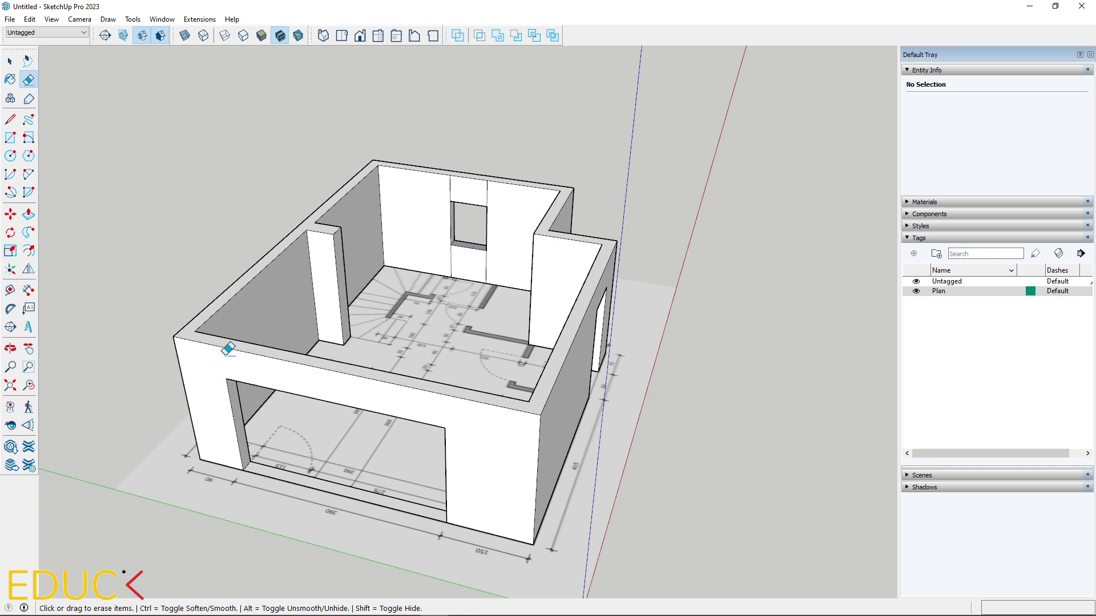
mouse_move(489, 245)
middle_down()
mouse_move(734, 284)
mouse_move(585, 232)
middle_up()
scroll(357, 228, up, 6)
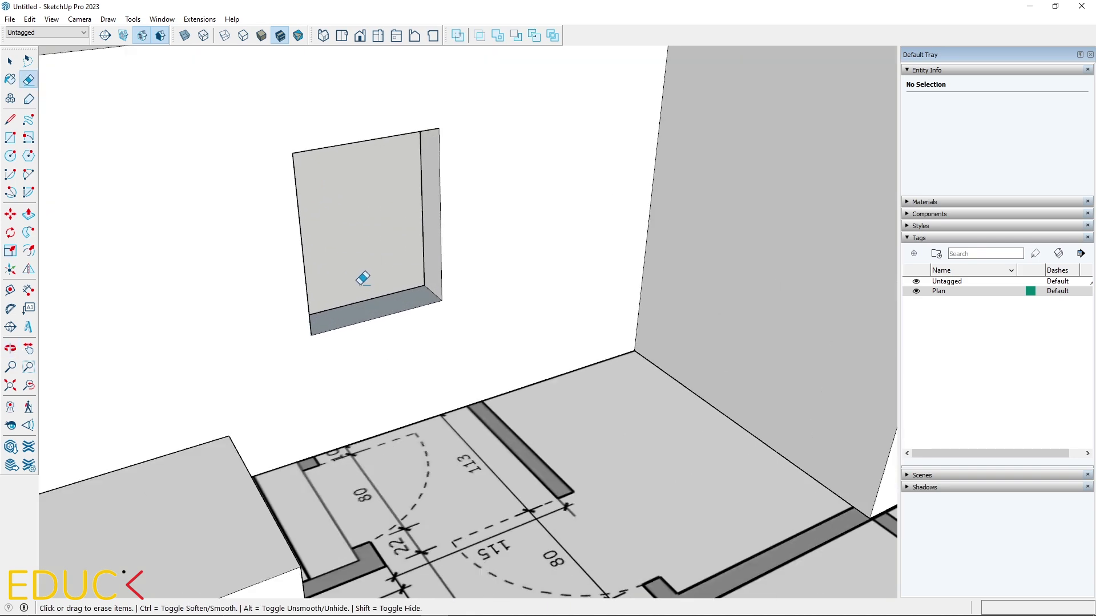
Reverse the wrongly oriented sill face of the 90 cm window.
scroll(363, 279, up, 2)
key(space)
right_click(364, 315)
click(393, 426)
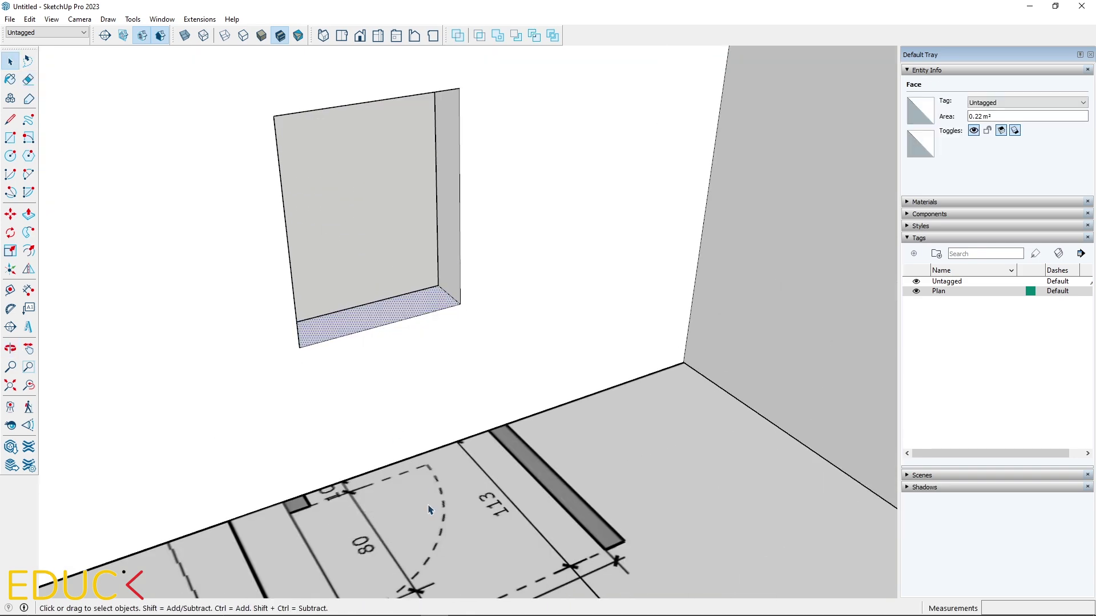
click(430, 510)
Delete the leftover 390 cm edge on the floor of the large window opening.
scroll(420, 394, down, 7)
middle_drag(621, 454, 292, 470)
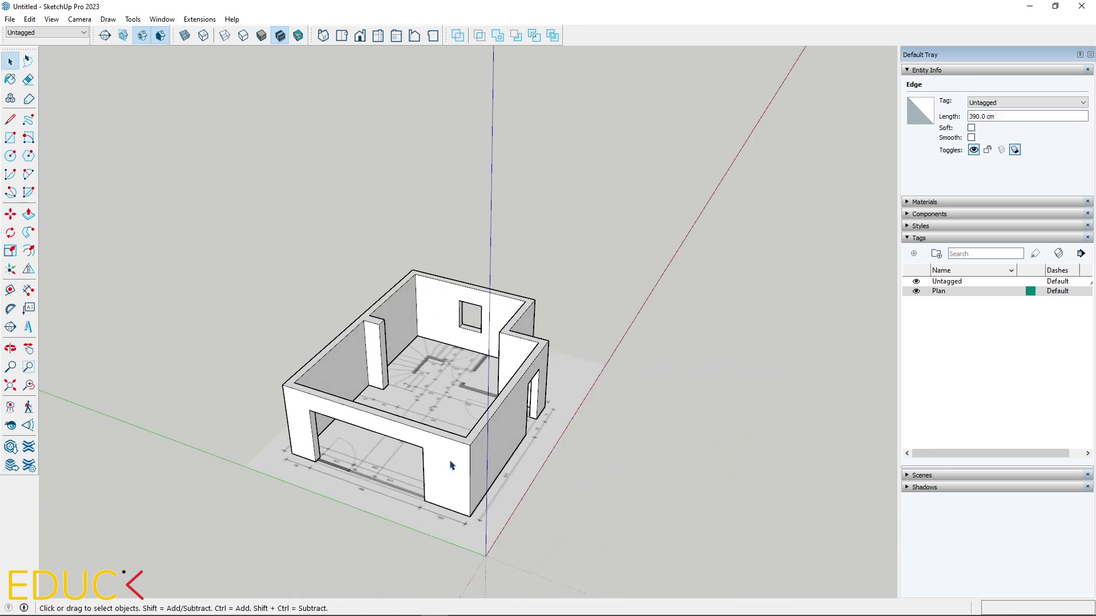
key(Delete)
Select all connected exterior wall geometry and make it a group.
triple_click(447, 471)
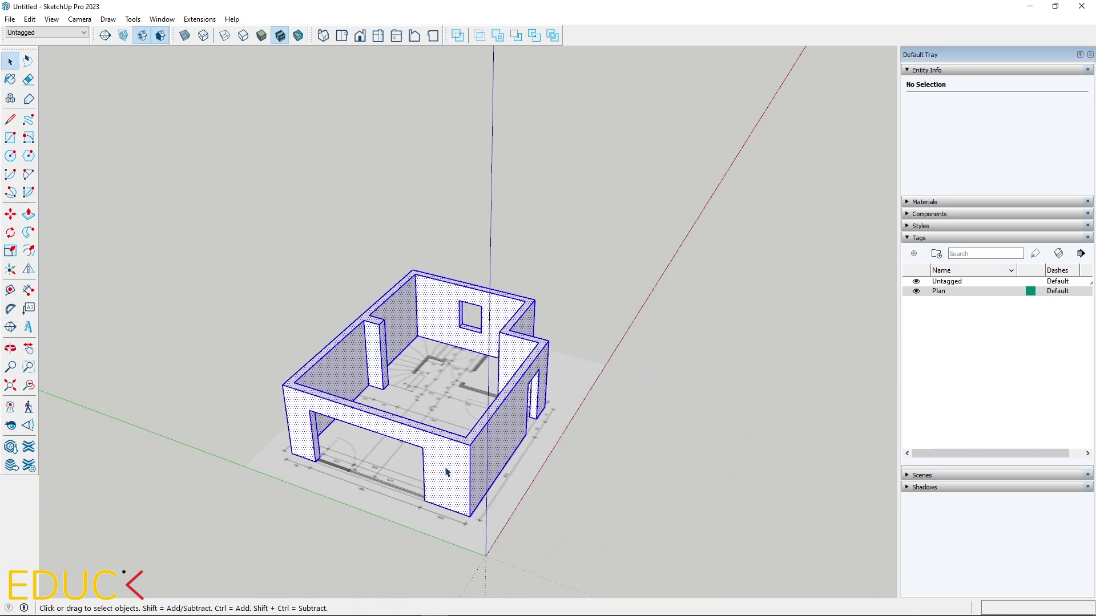
right_click(446, 468)
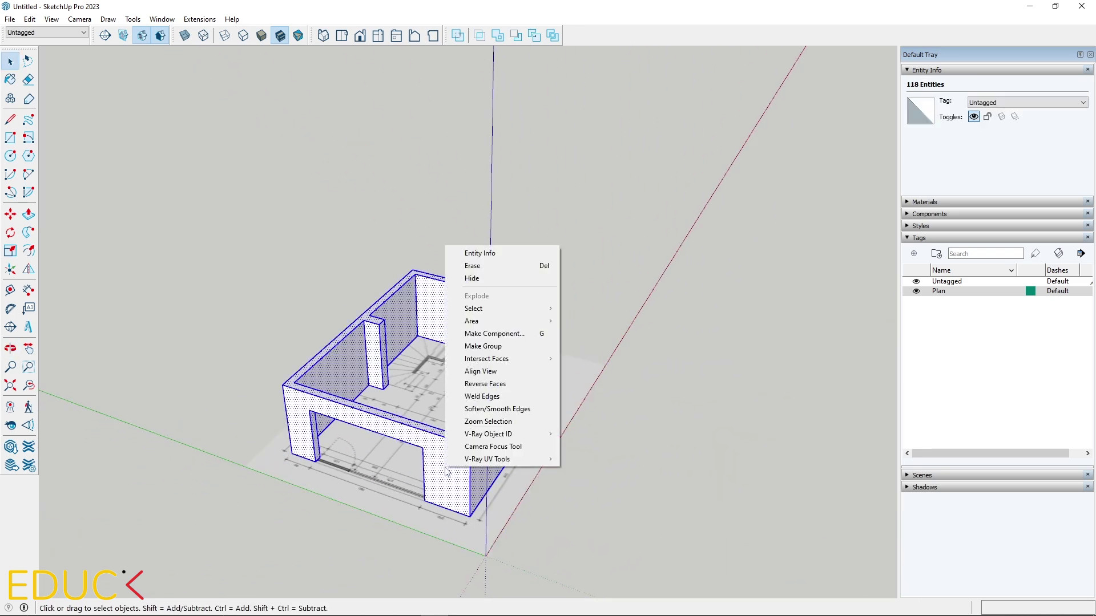
click(477, 347)
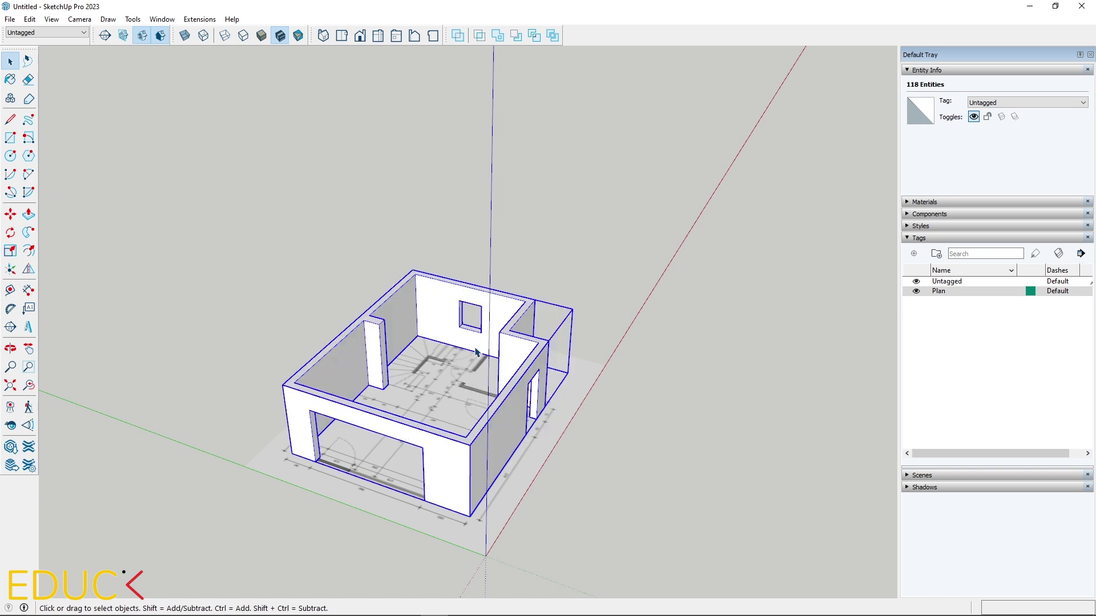
Create a tag named External walls and assign it to the wall group.
click(913, 254)
text(External walls)
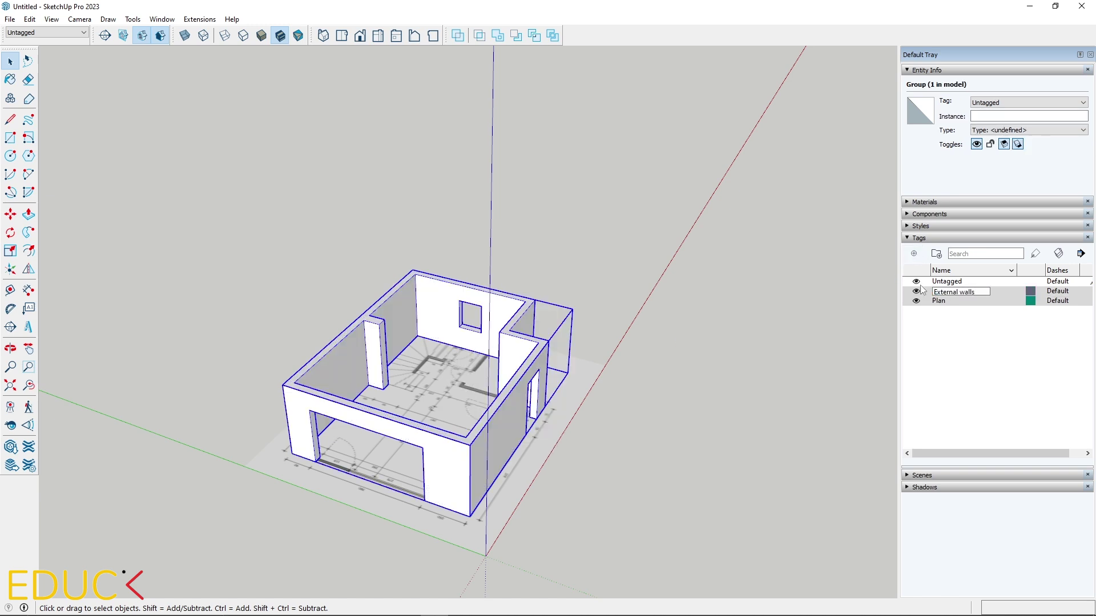
key(Return)
click(969, 103)
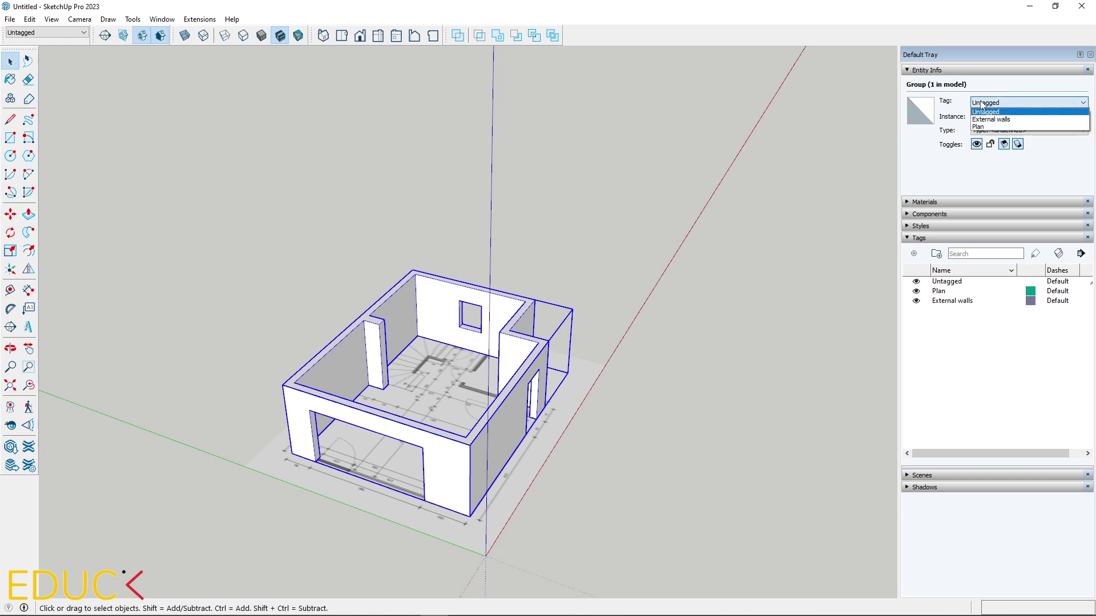
click(991, 124)
Hide the External walls and Plan tags and show them again to check the tag assignment.
click(916, 301)
click(916, 291)
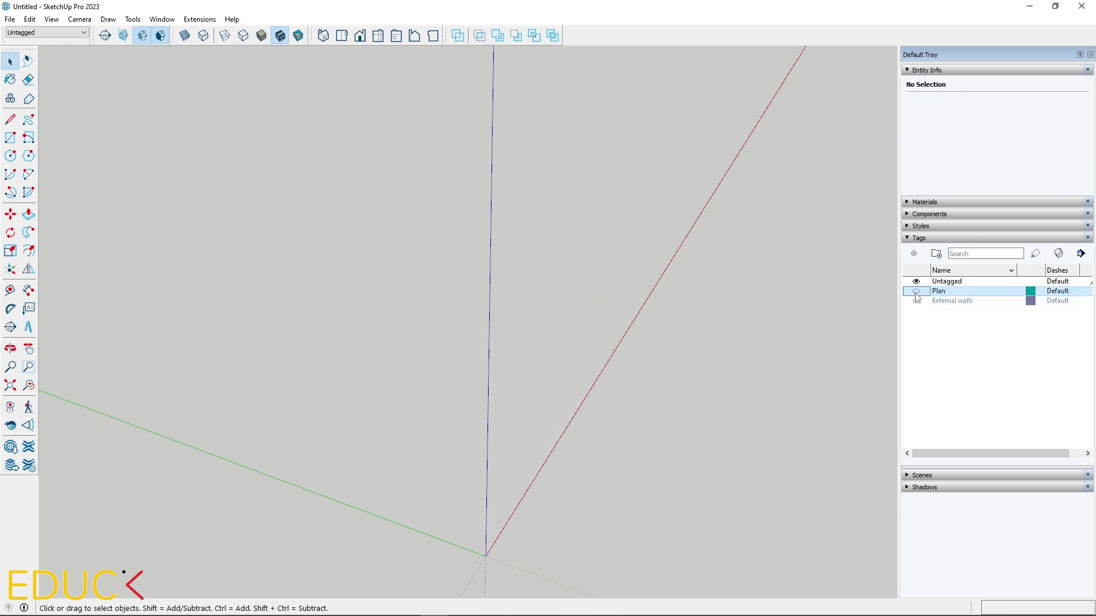
click(916, 292)
click(916, 301)
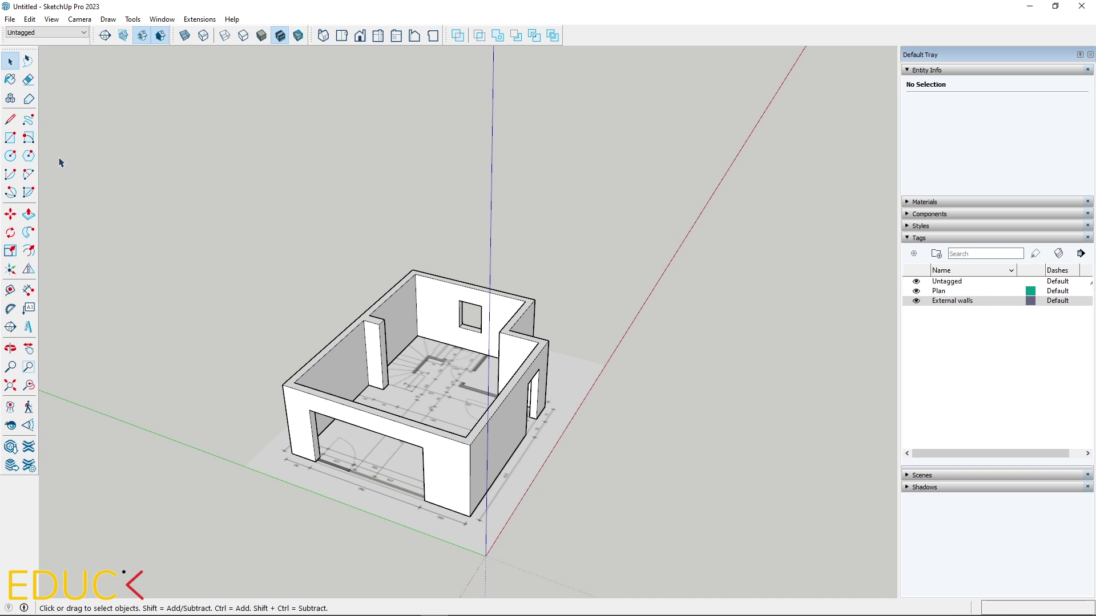
Draw a 50 × 12 cm rectangle over the short partition stub starting at the inner exterior-wall corner.
click(10, 138)
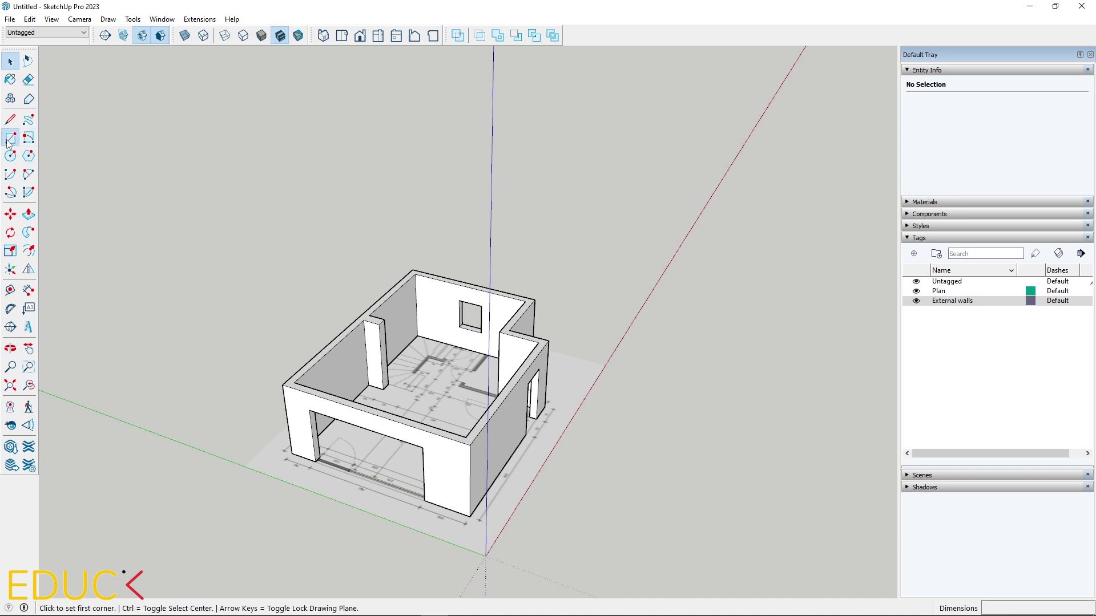
middle_drag(349, 334, 702, 468)
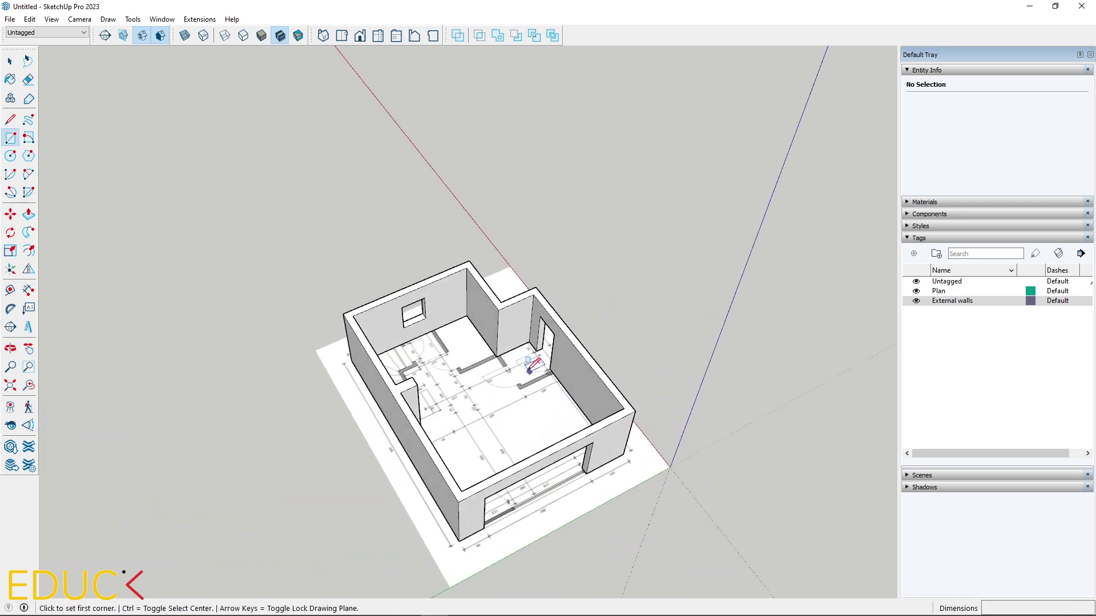
scroll(529, 370, up, 10)
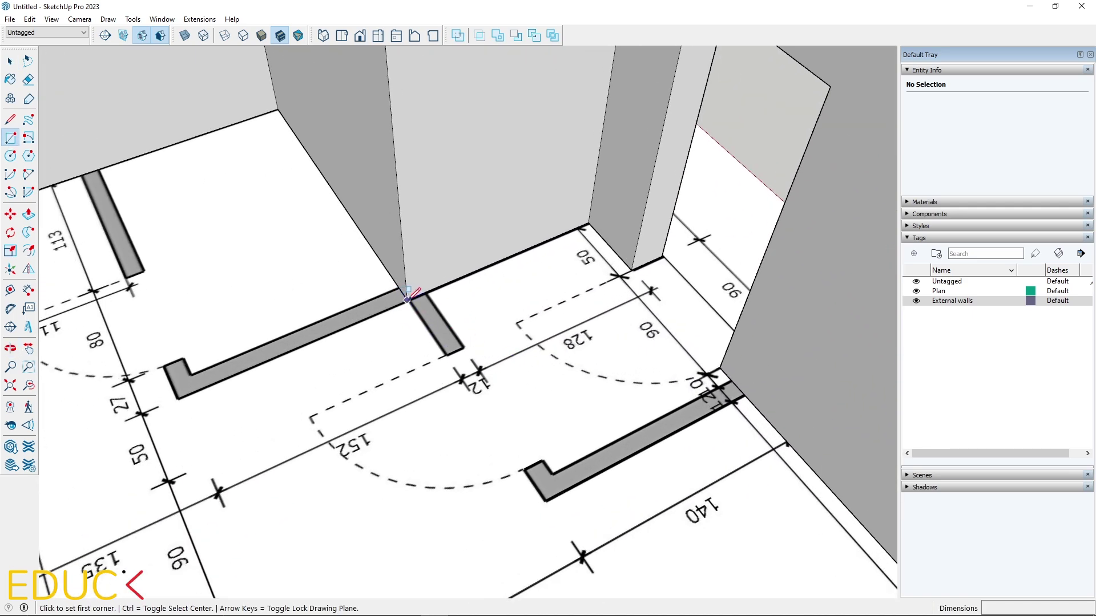
click(407, 299)
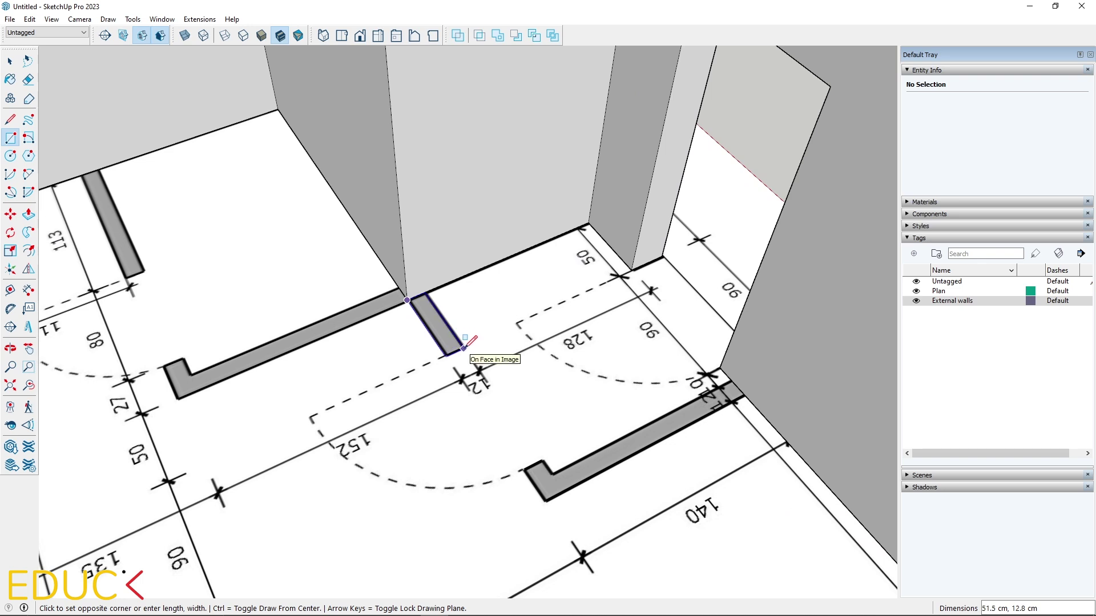
text(50)
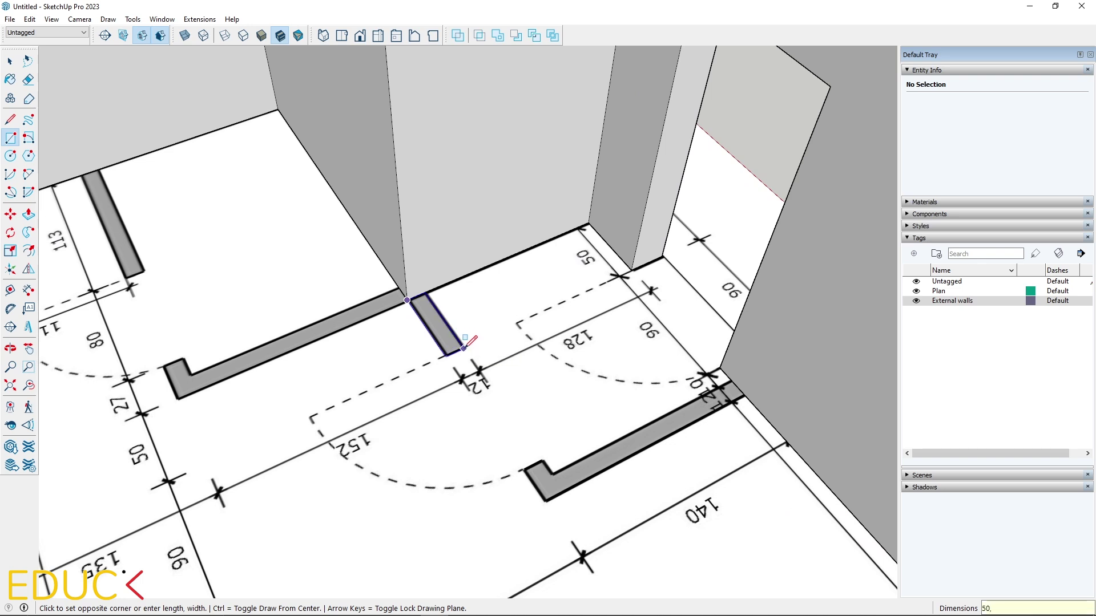
text(,12)
key(Return)
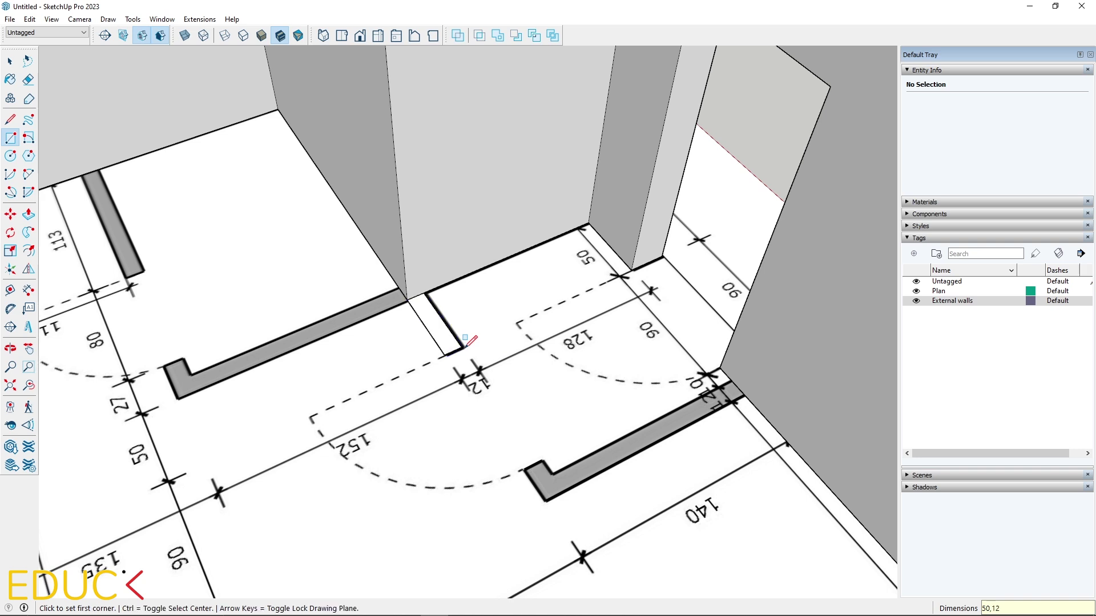
Trace rectangles across the adjoining doorway, its corner and the partition running to the exterior wall beside the entrance.
click(444, 355)
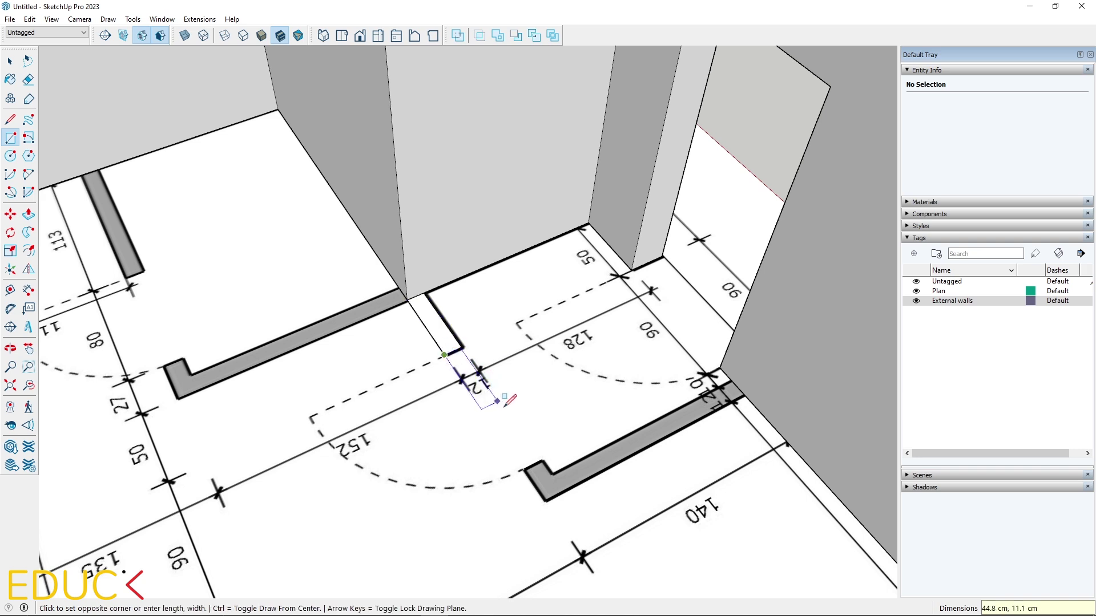
click(543, 459)
click(546, 501)
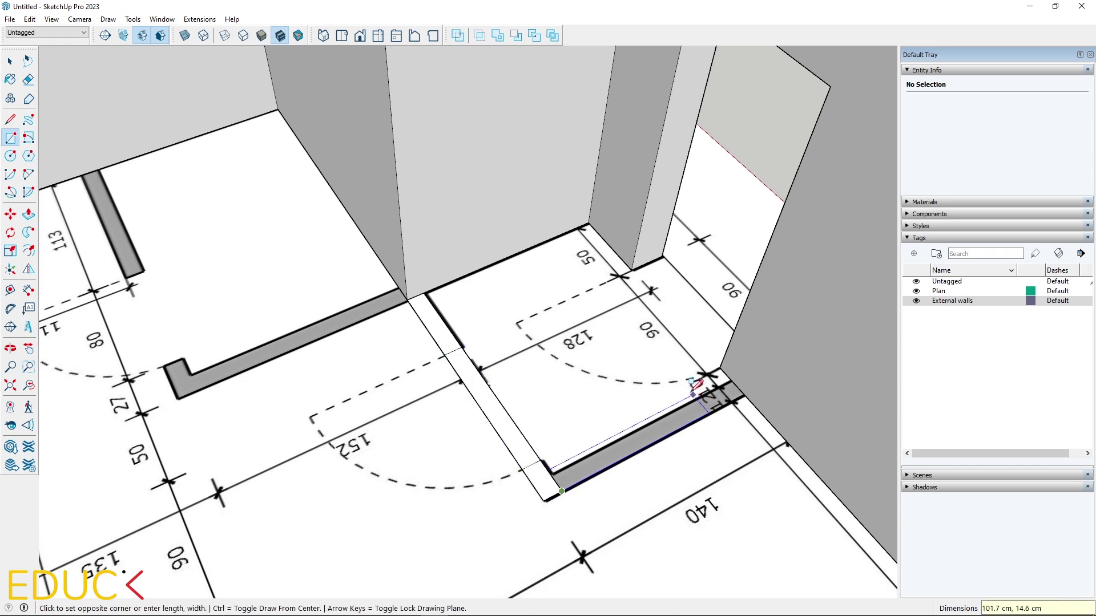
click(732, 375)
Trace the second L-shaped partition with rectangles, including its doorway, up to the exterior wall with the window.
scroll(732, 375, down, 2)
click(280, 385)
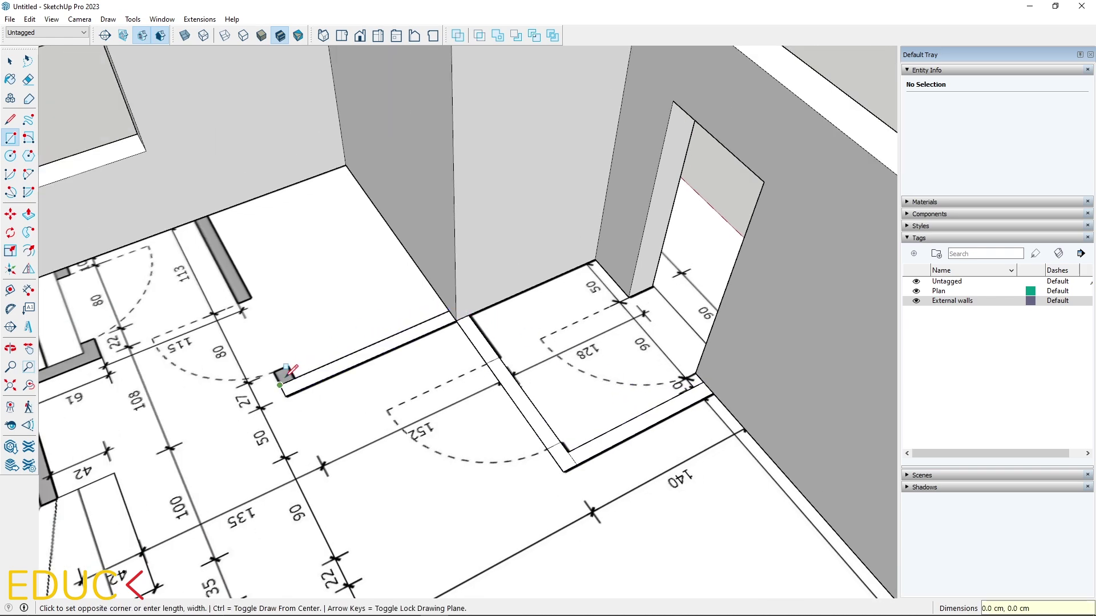
click(195, 221)
Place a guide line 115 cm from the traced partition, toward the stairs.
scroll(567, 283, down, 3)
middle_drag(326, 331, 217, 337)
scroll(328, 170, up, 3)
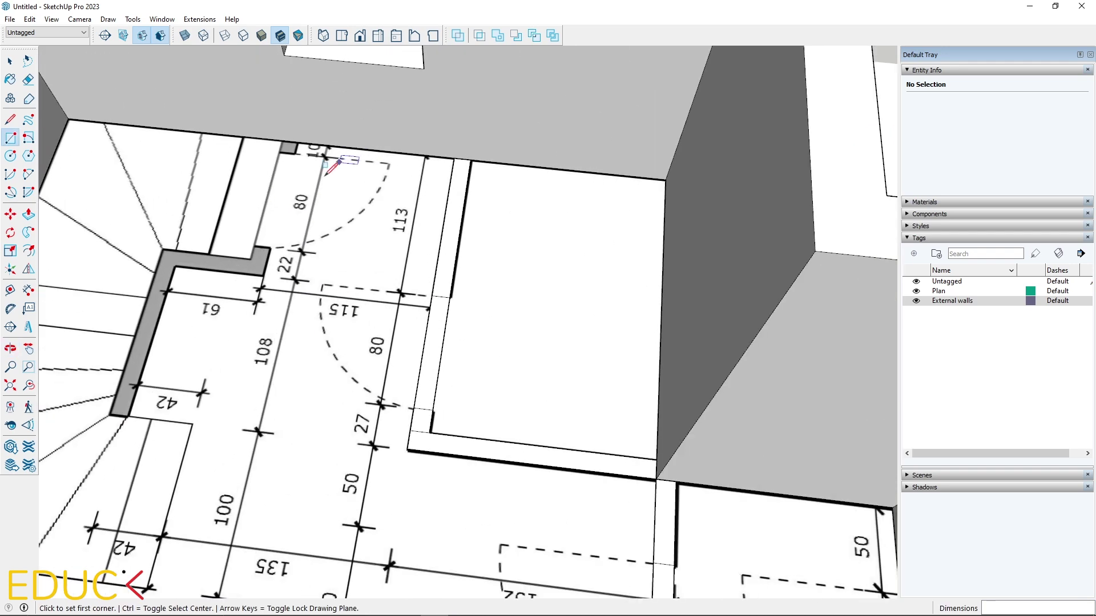
key(t)
click(444, 223)
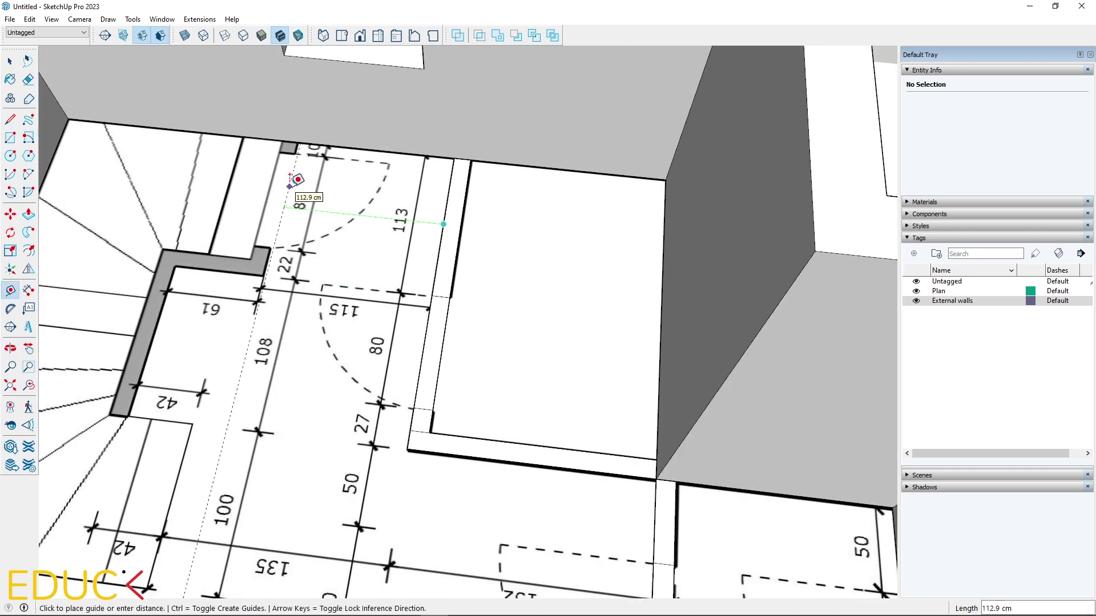
text(115)
key(Return)
Trace the small wall stub and doorway along the guide, and draw a 22 × 12 cm rectangle beyond the doorway.
click(10, 138)
click(298, 143)
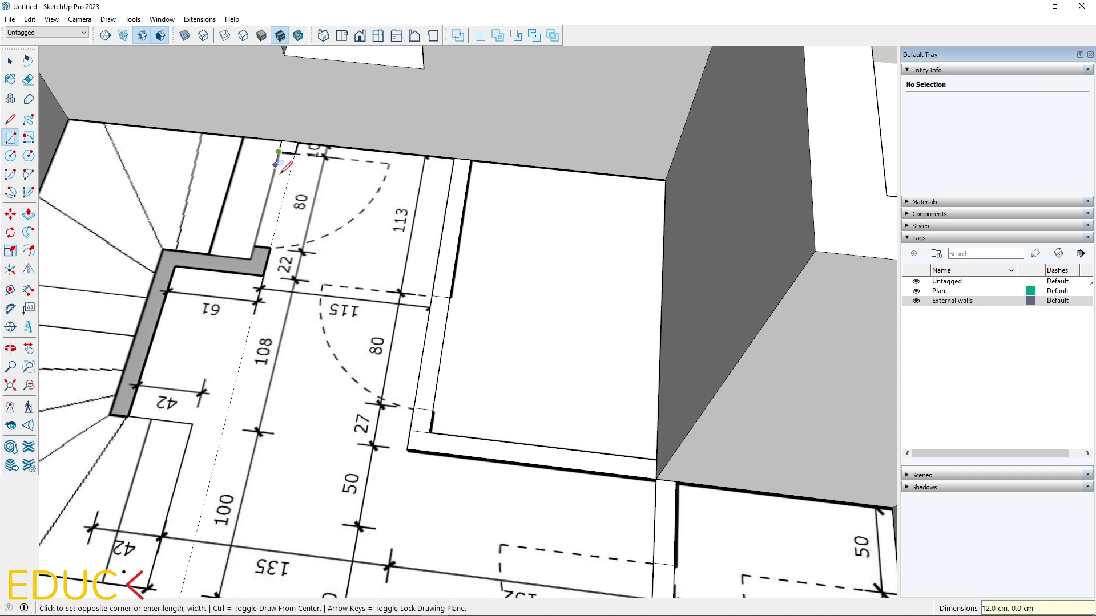
click(270, 248)
text(22,12)
key(Return)
Trace the short partition section toward the stairs and draw a 108 × 12 cm rectangle for the wall beside them.
click(246, 274)
click(163, 249)
click(159, 264)
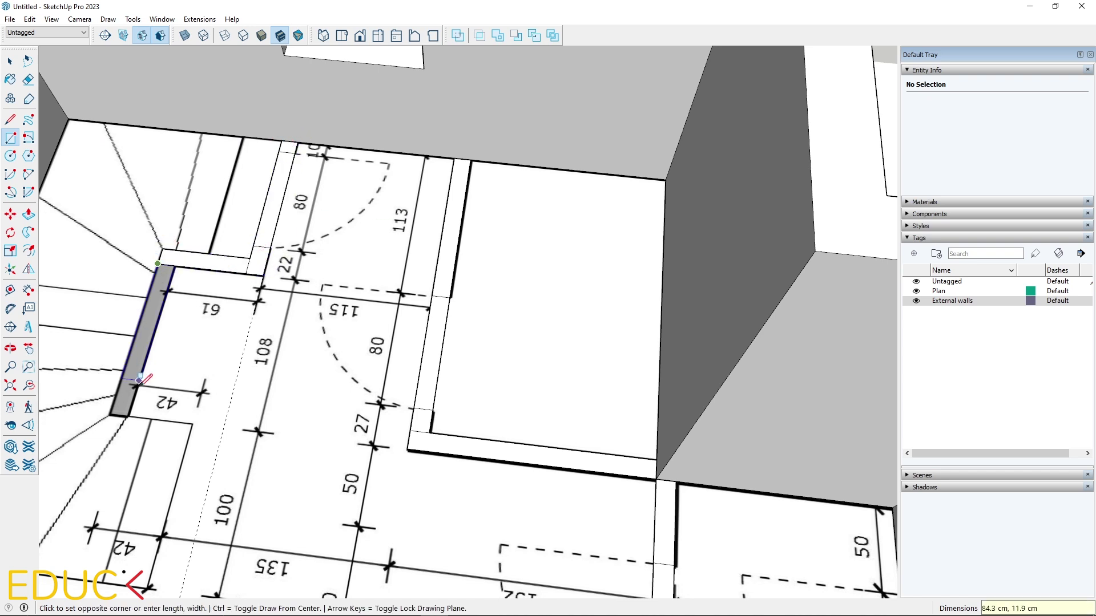
text(108,12)
key(Return)
Erase the dividing edges where the partition rectangles meet, keeping the doorway sections separate.
click(29, 80)
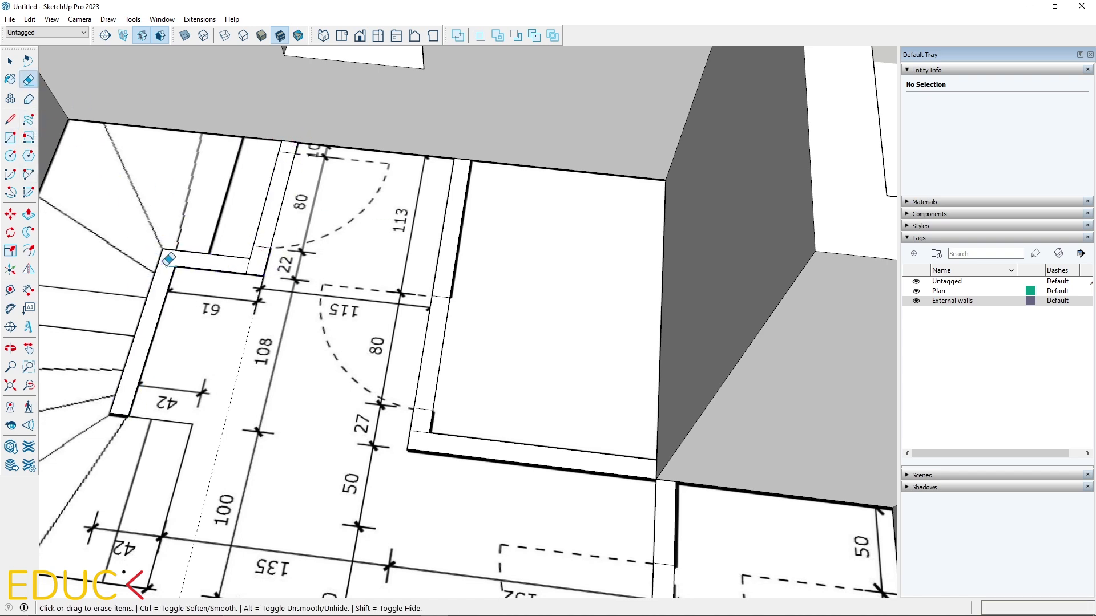
scroll(234, 247, down, 3)
scroll(512, 547, up, 2)
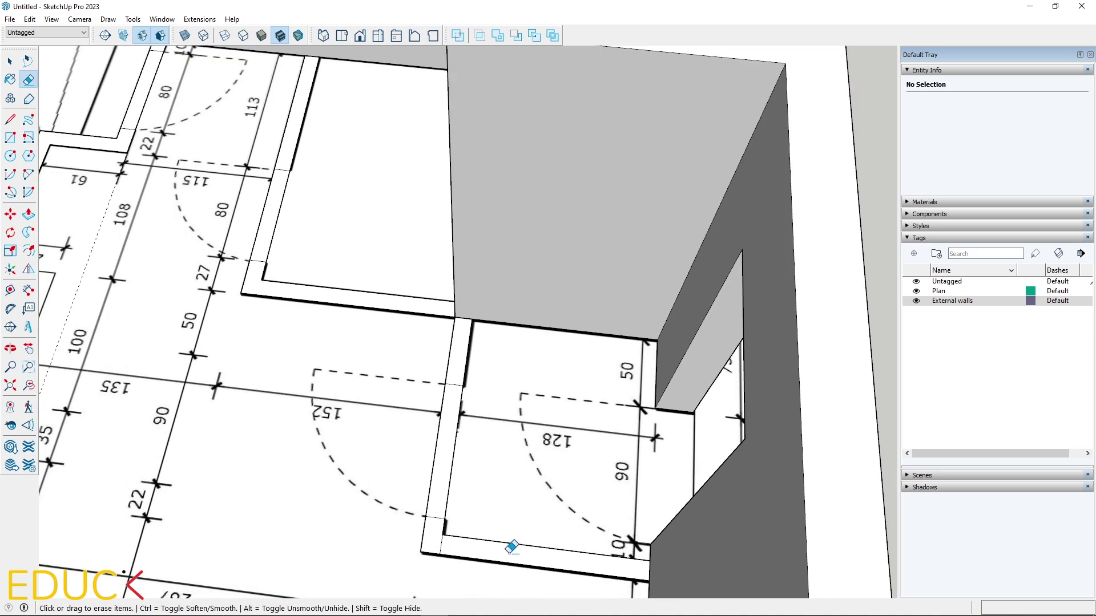
Extrude the L-shaped partition beside the entrance 270 cm, level with the exterior walls.
click(28, 214)
scroll(477, 406, down, 4)
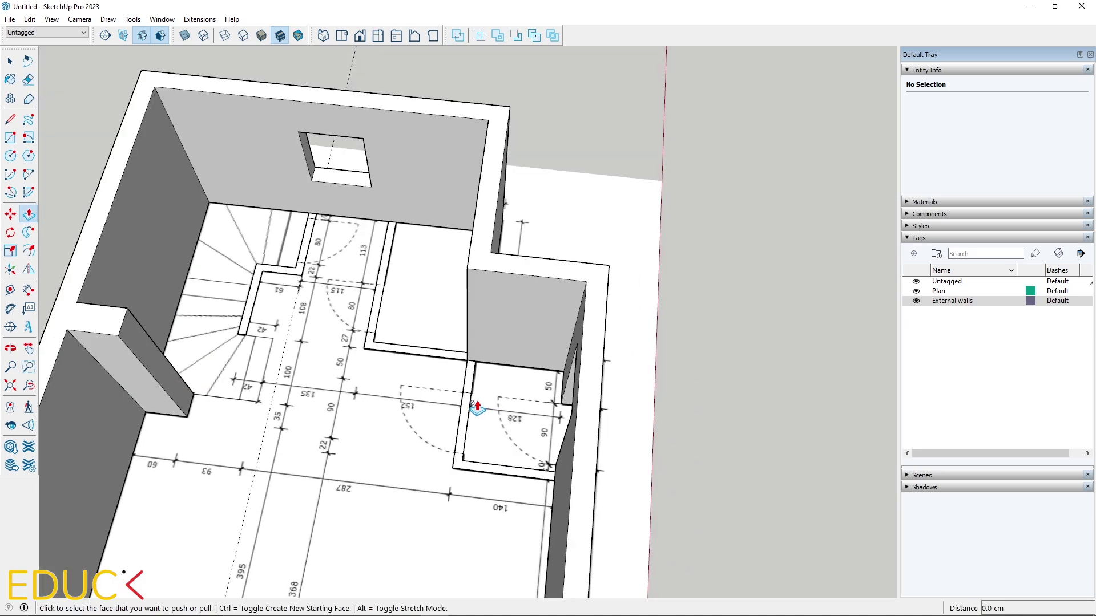
middle_drag(477, 406, 652, 354)
scroll(628, 390, up, 2)
click(603, 427)
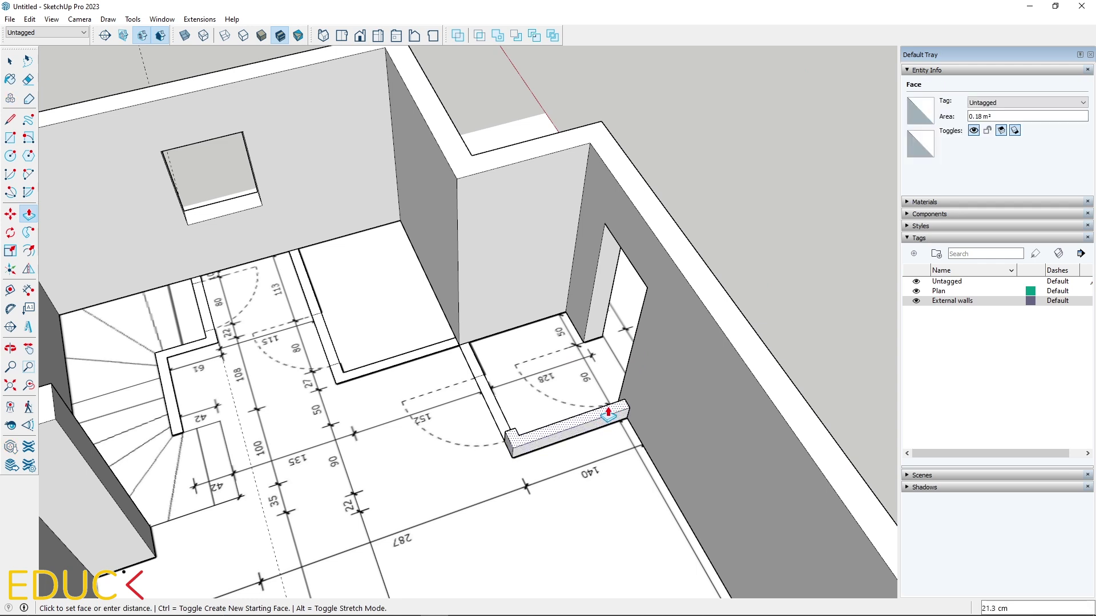
click(721, 335)
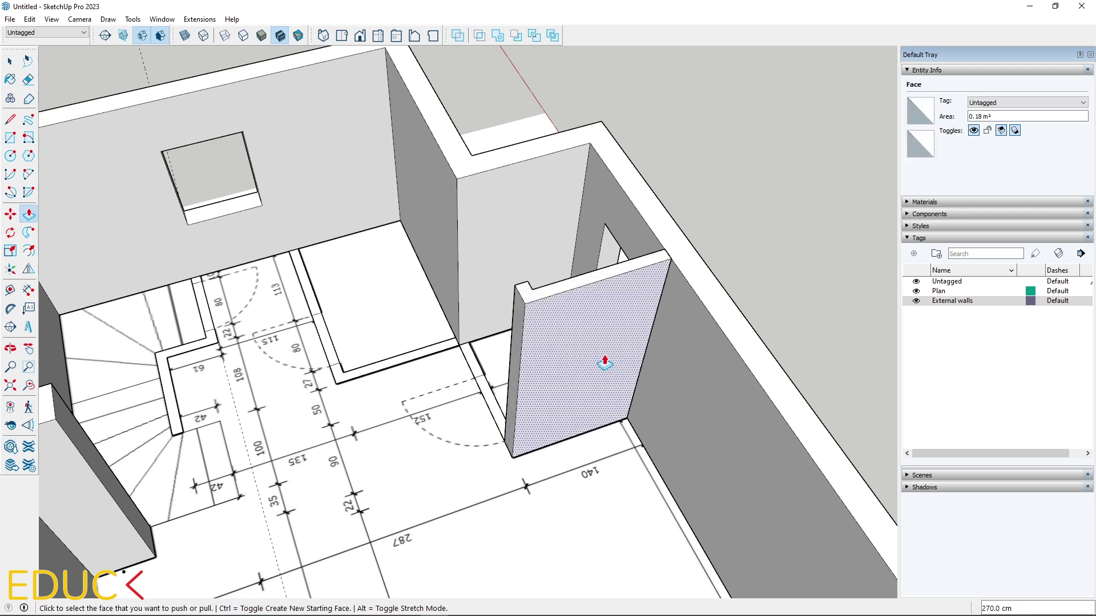
Extrude the remaining partition faces by the same 270 cm, leaving the doorway sections flat.
double_click(474, 366)
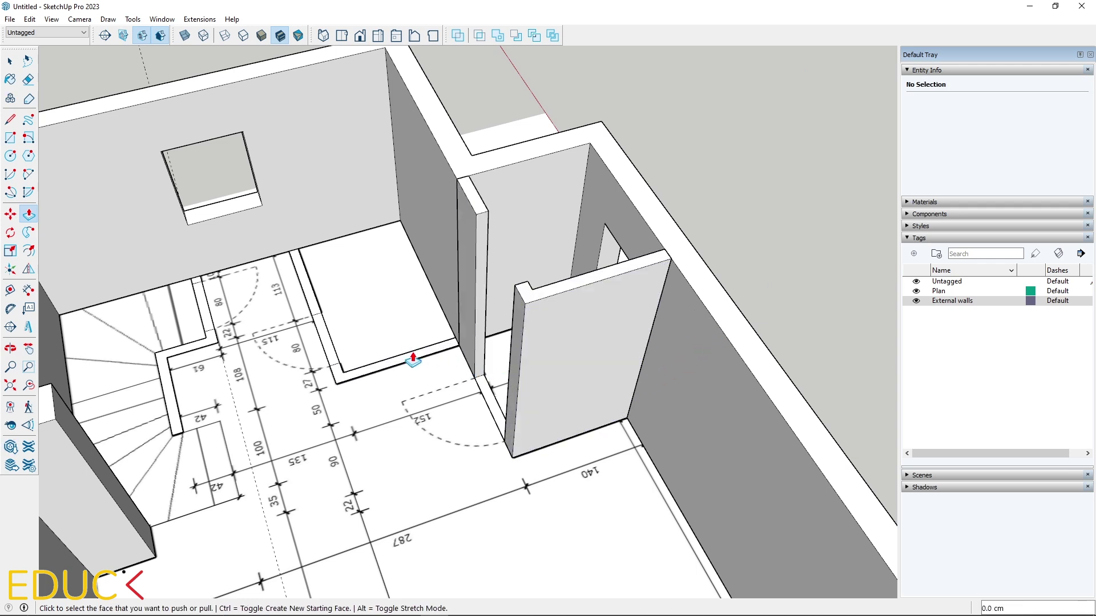
double_click(386, 359)
double_click(297, 273)
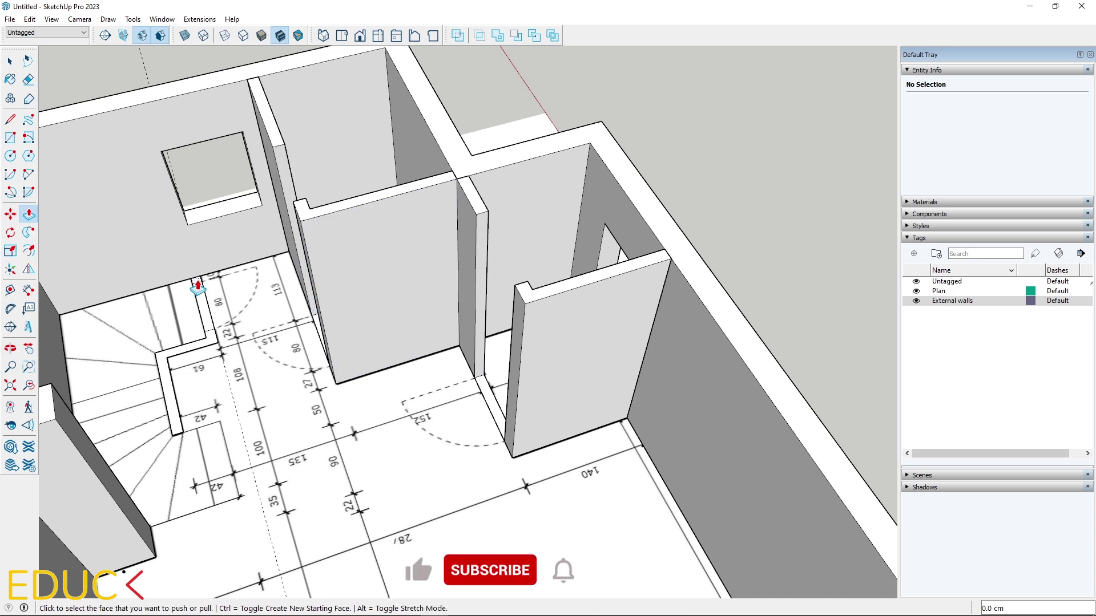
double_click(200, 289)
double_click(207, 346)
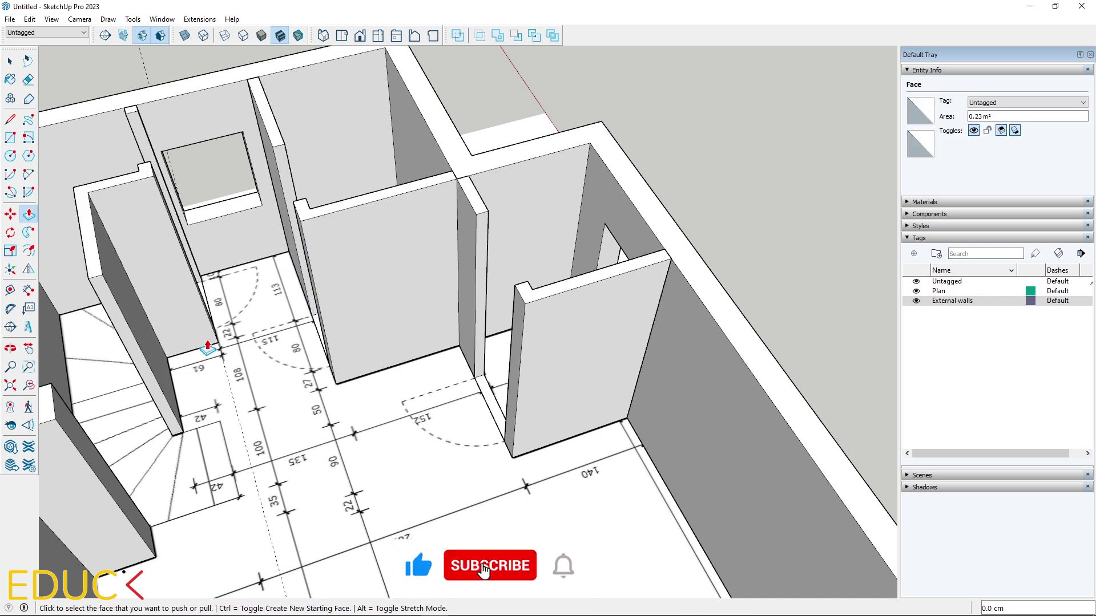
Raise the doorway face nearest the entrance to the entrance opening's height, and add a separate 65 cm lintel section above it.
middle_drag(286, 456, 465, 395)
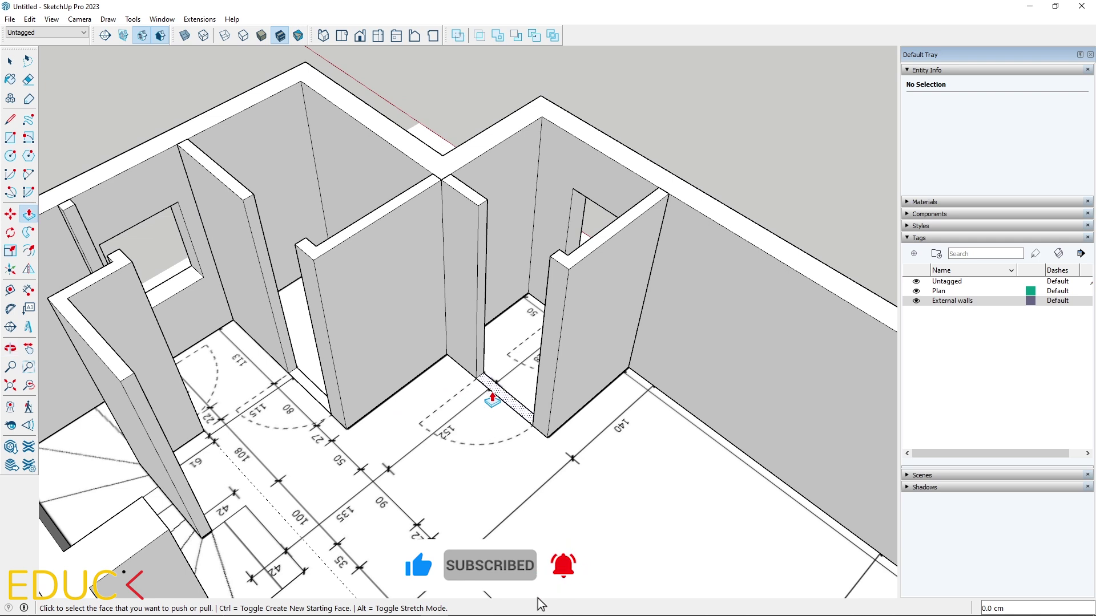
click(489, 391)
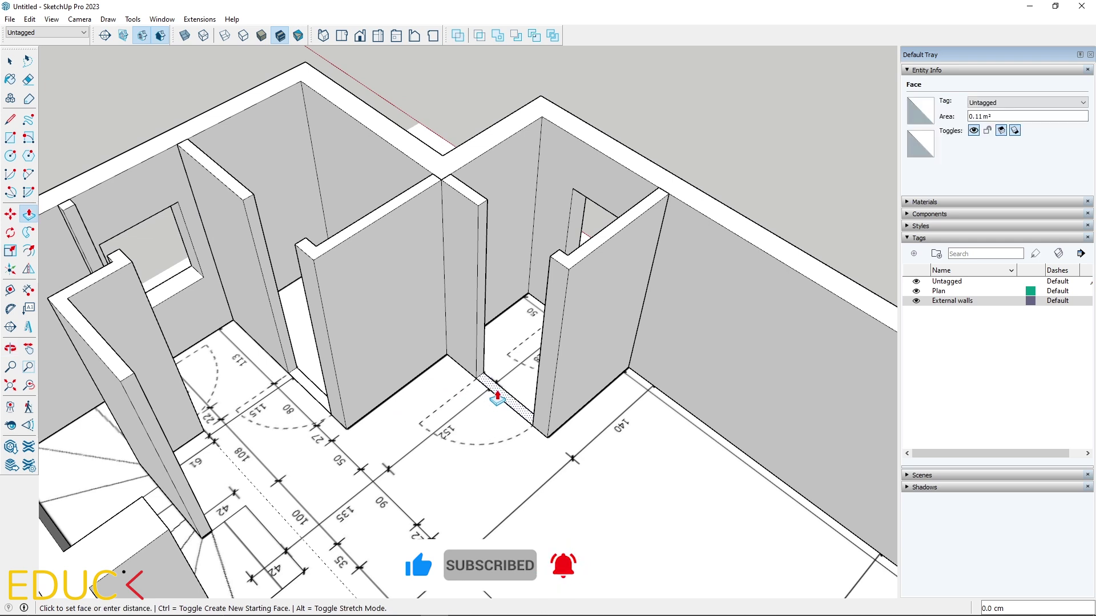
click(596, 207)
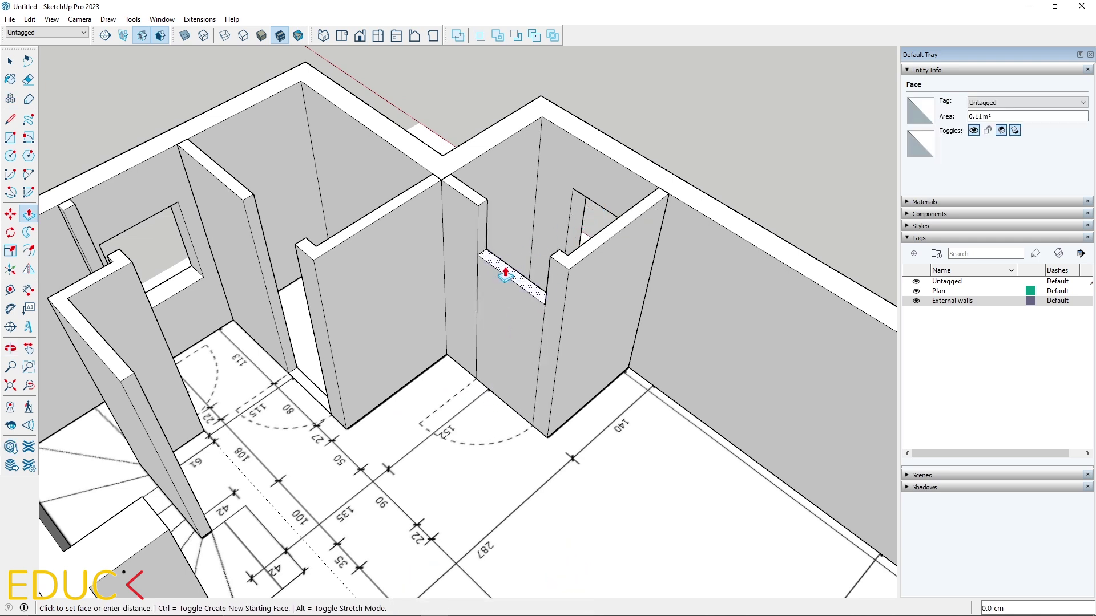
key(ctrl)
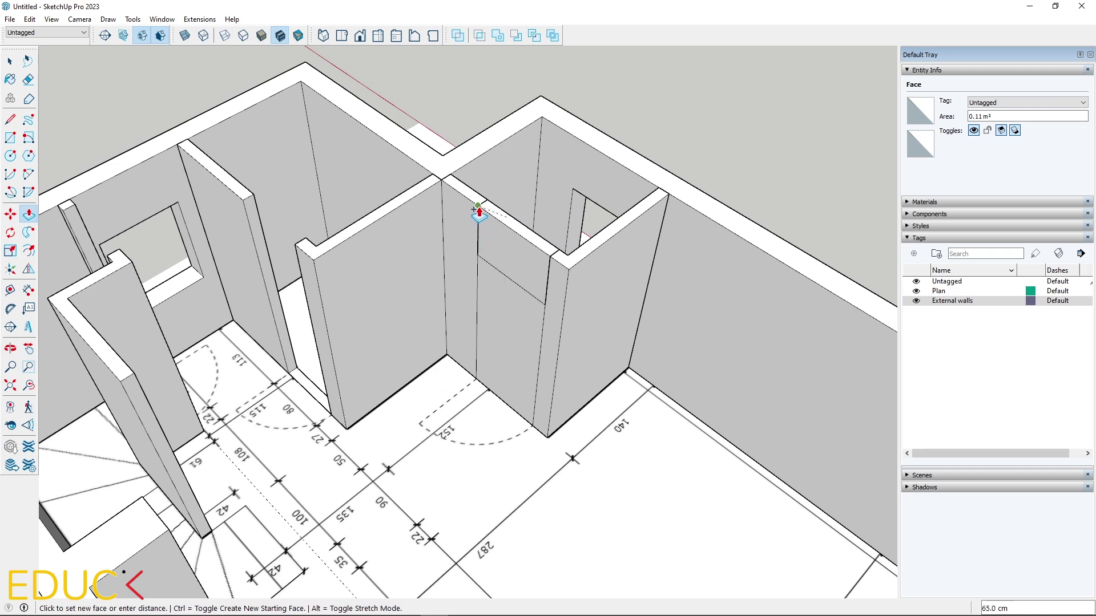
click(481, 209)
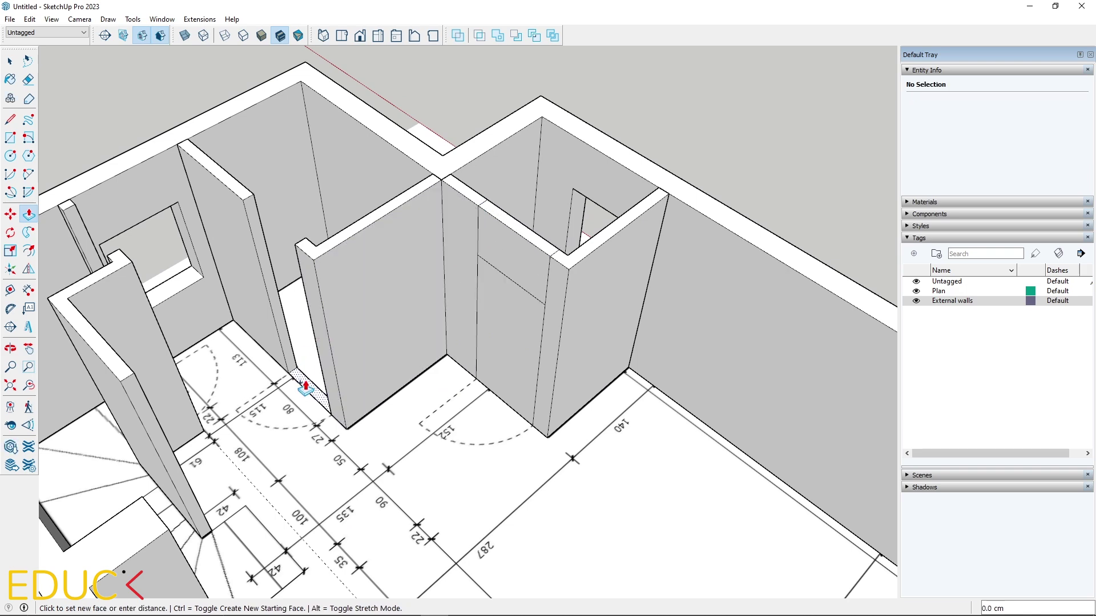
Raise the other two partition doorways to door height with a separate 65 cm lintel section above each.
click(296, 249)
middle_drag(455, 206, 382, 168)
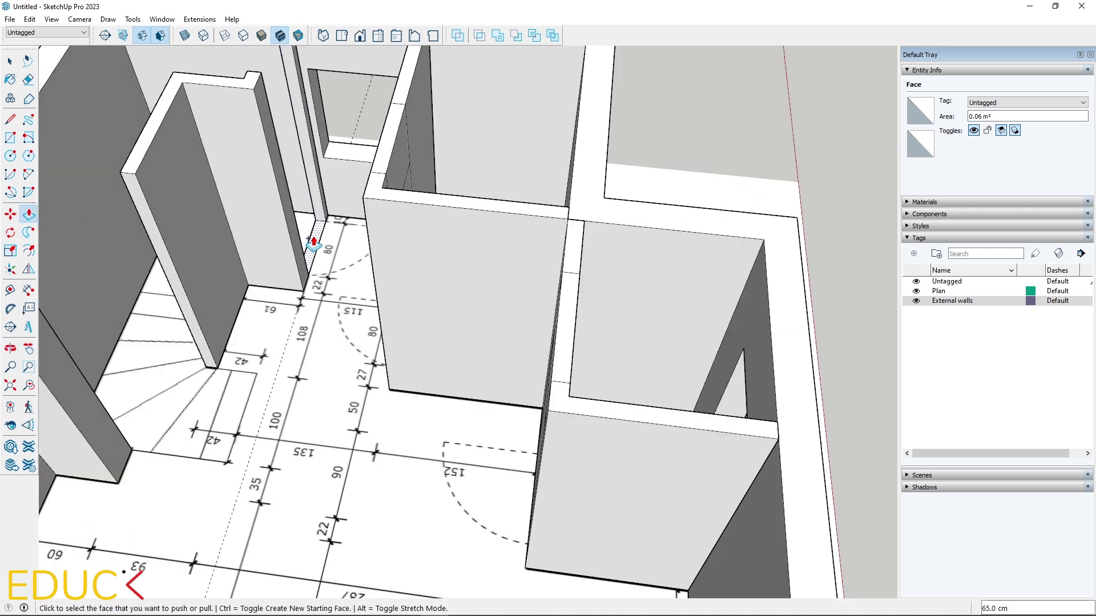
click(262, 94)
Erase the seam edges around the lintels on the partition walls, keeping only the door outlines.
scroll(279, 330, down, 3)
middle_drag(280, 330, 655, 289)
key(e)
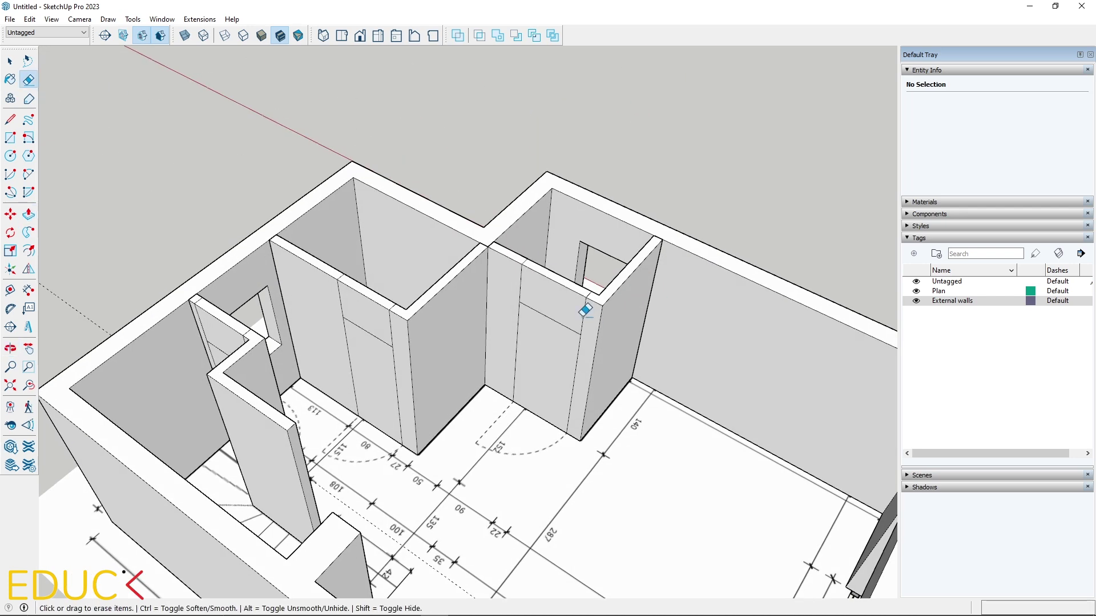
mouse_move(368, 341)
middle_down()
mouse_move(342, 274)
mouse_move(390, 379)
middle_up()
middle_drag(330, 125, 345, 289)
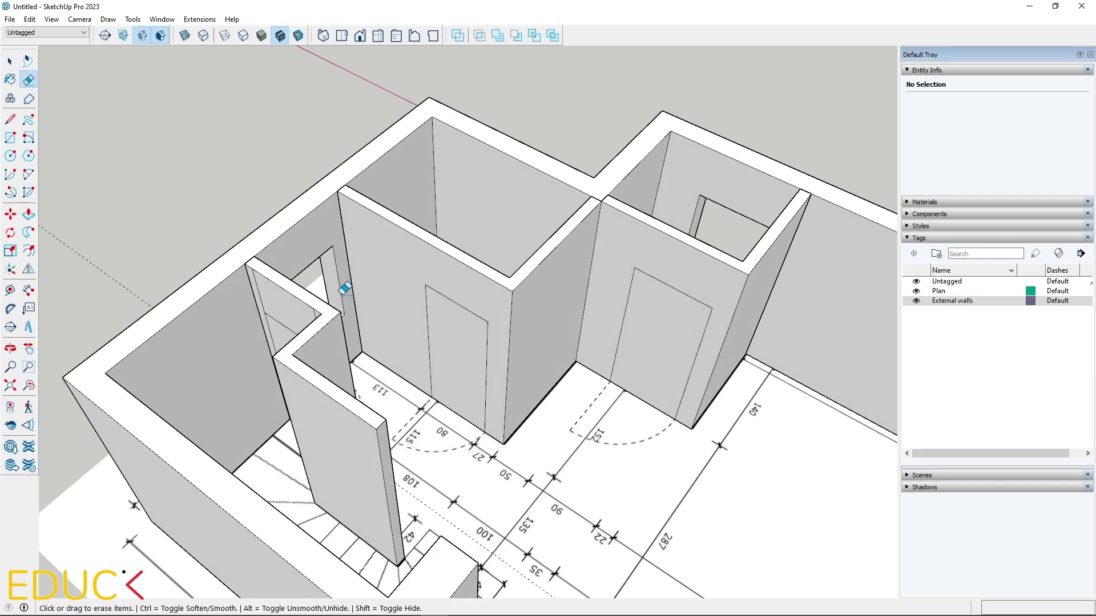
middle_drag(245, 384, 132, 191)
key(space)
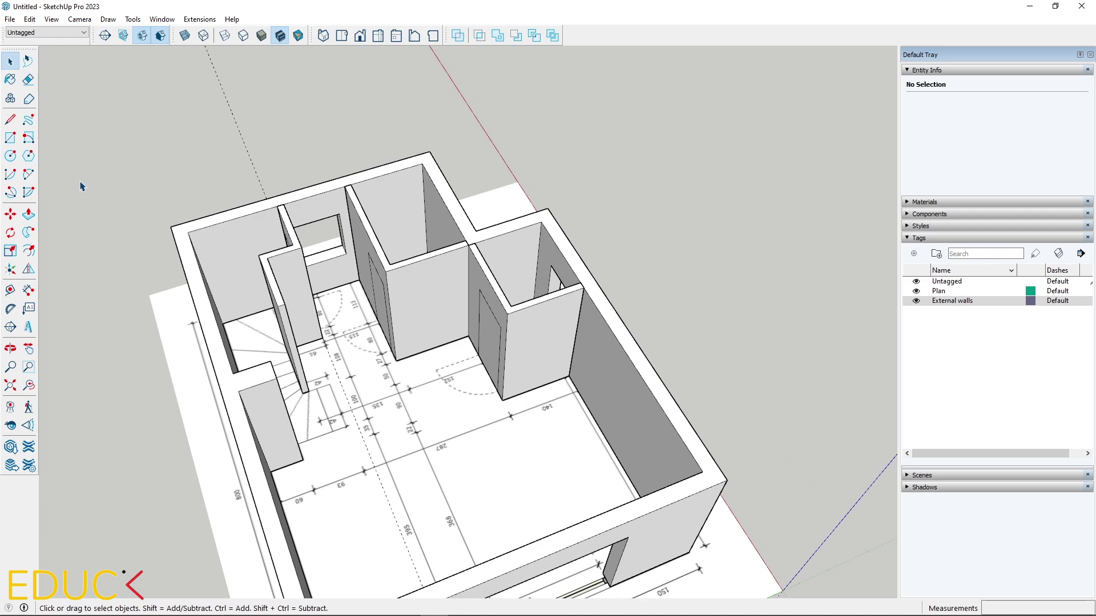
Push the door faces of the two enclosed rooms 12 cm through their partitions to cut the openings.
click(28, 215)
scroll(482, 357, up, 3)
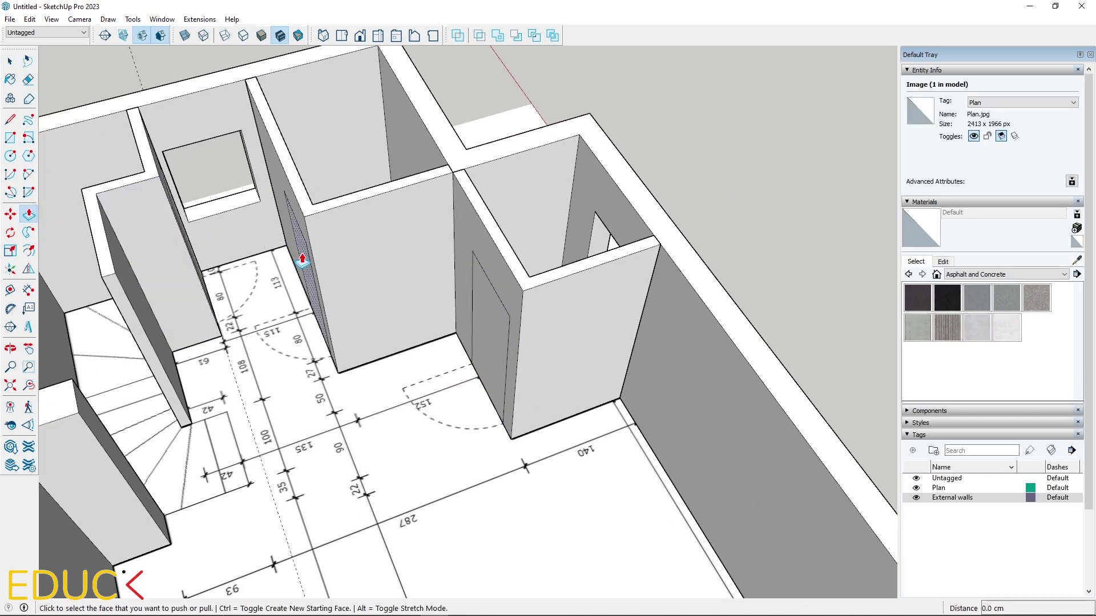
click(303, 195)
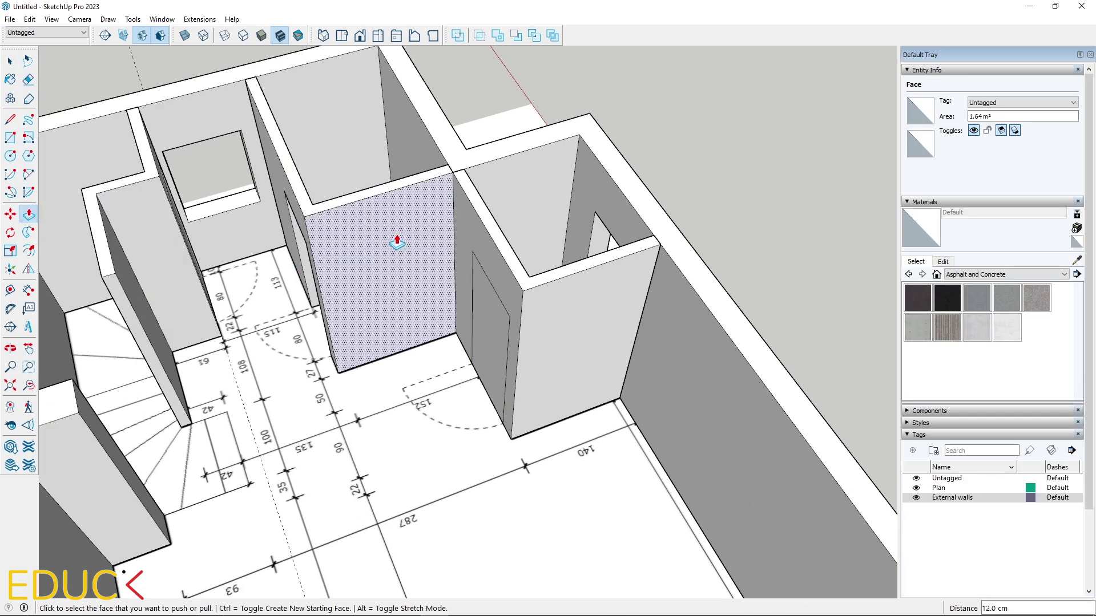
middle_drag(507, 328, 418, 269)
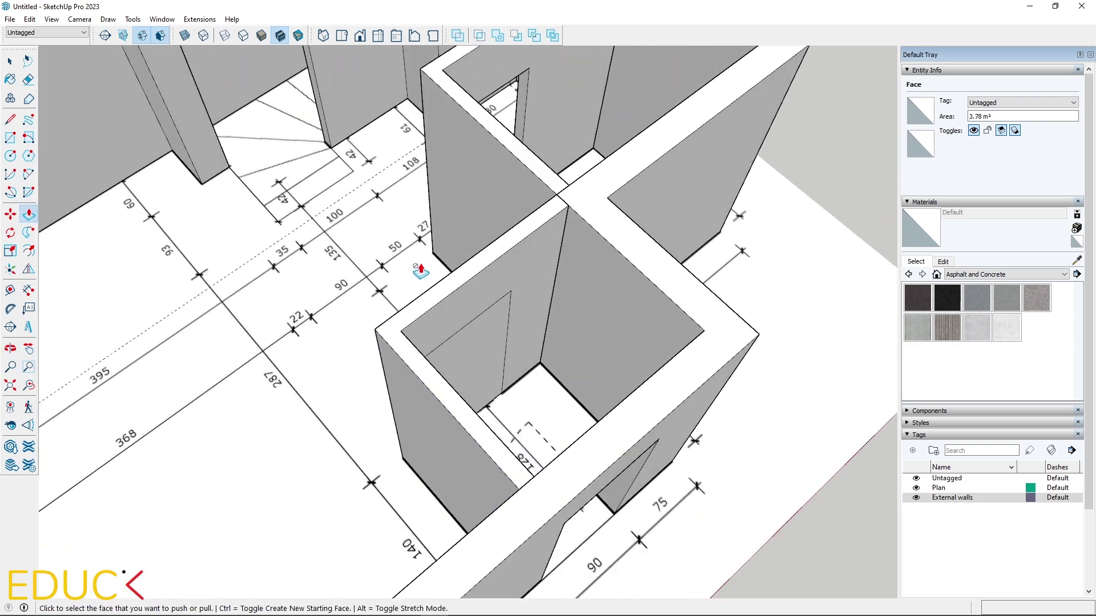
scroll(489, 367, up, 3)
click(489, 367)
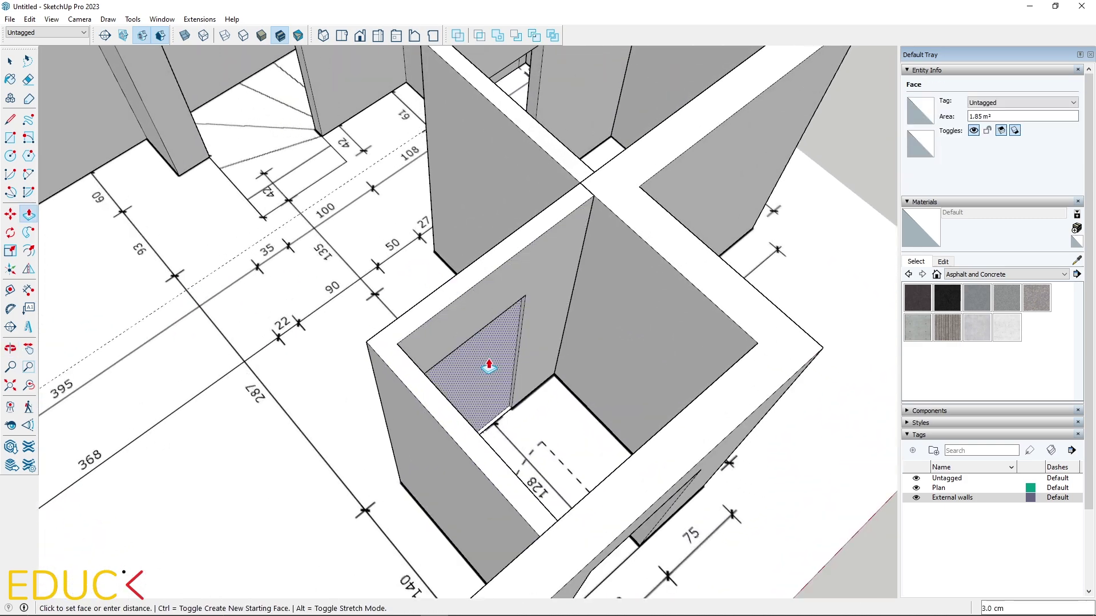
click(454, 283)
scroll(456, 314, down, 5)
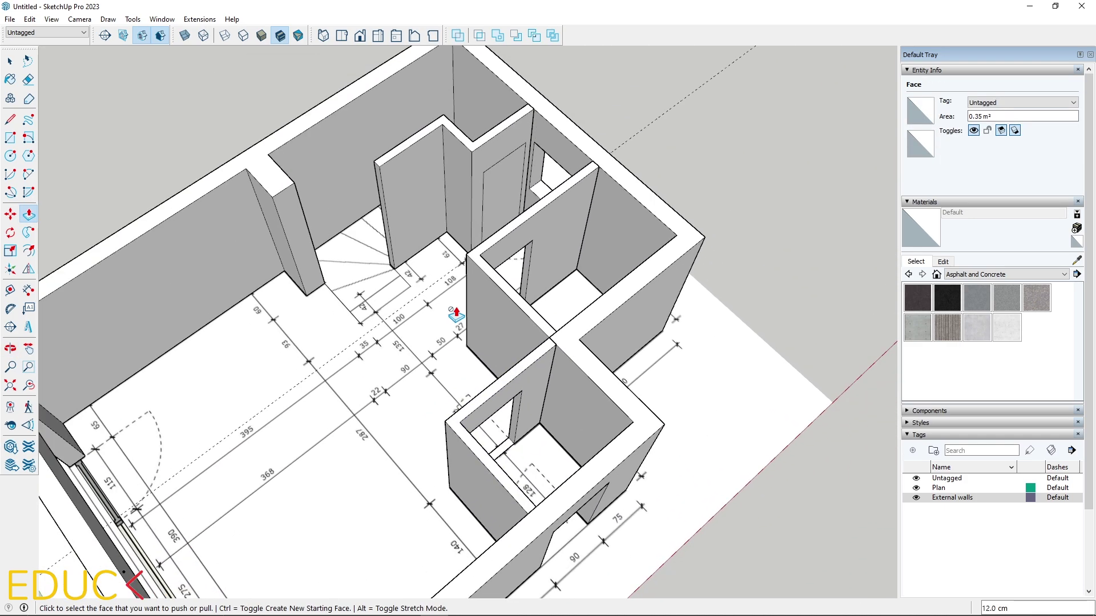
Push the remaining door face beside the staircase through its partition to cut the opening.
scroll(517, 246, up, 4)
click(511, 240)
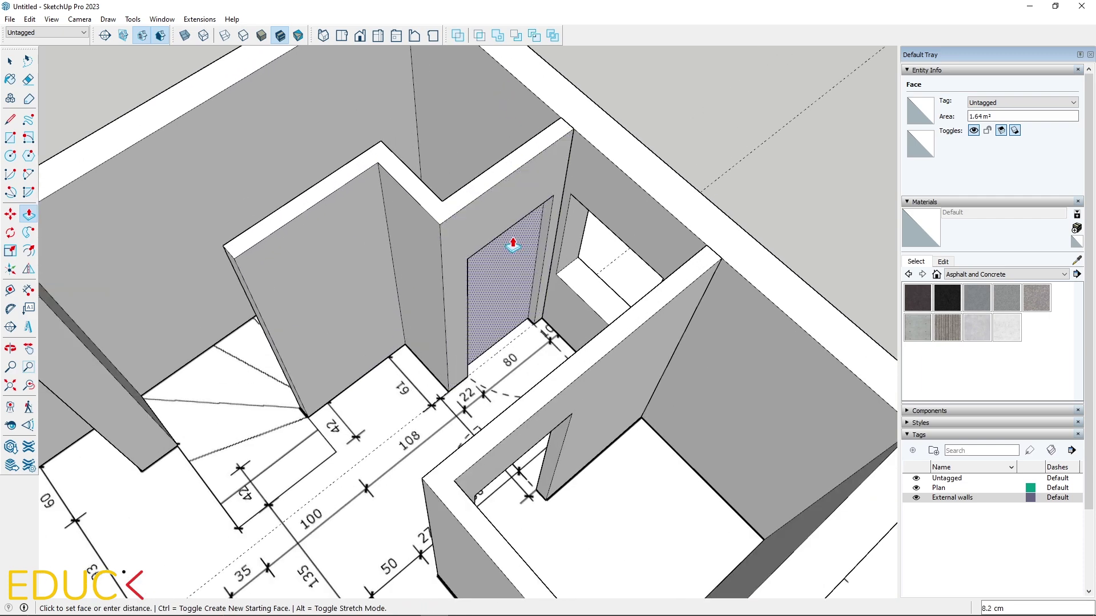
click(484, 178)
click(10, 61)
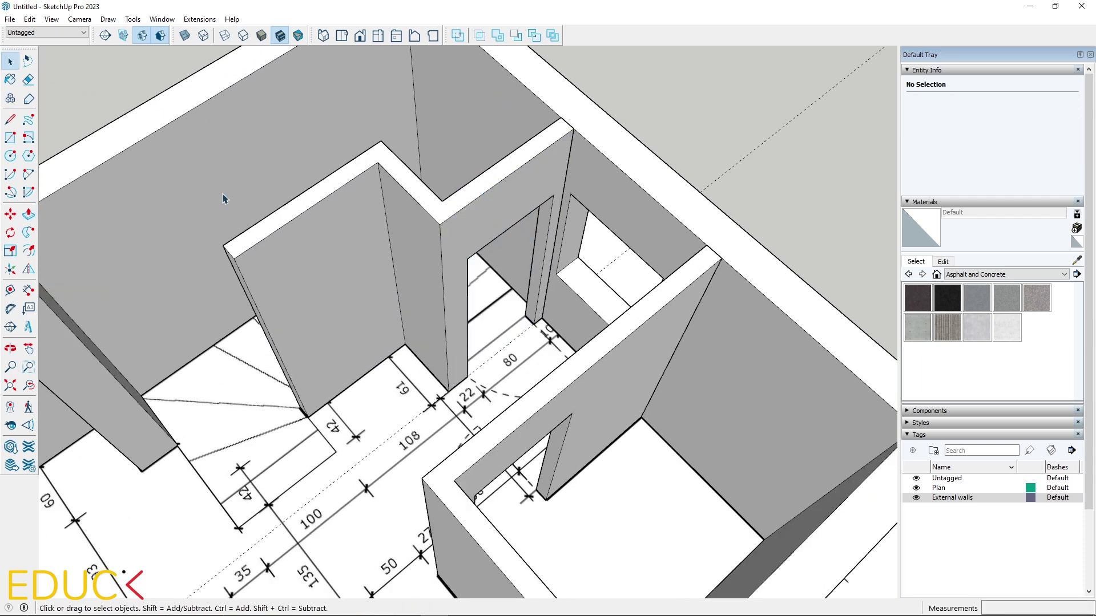
Combine both sets of connected partition walls, including all their faces and edges, into a single group.
scroll(226, 200, down, 4)
middle_drag(284, 292, 635, 314)
double_click(505, 414)
triple_click(507, 417)
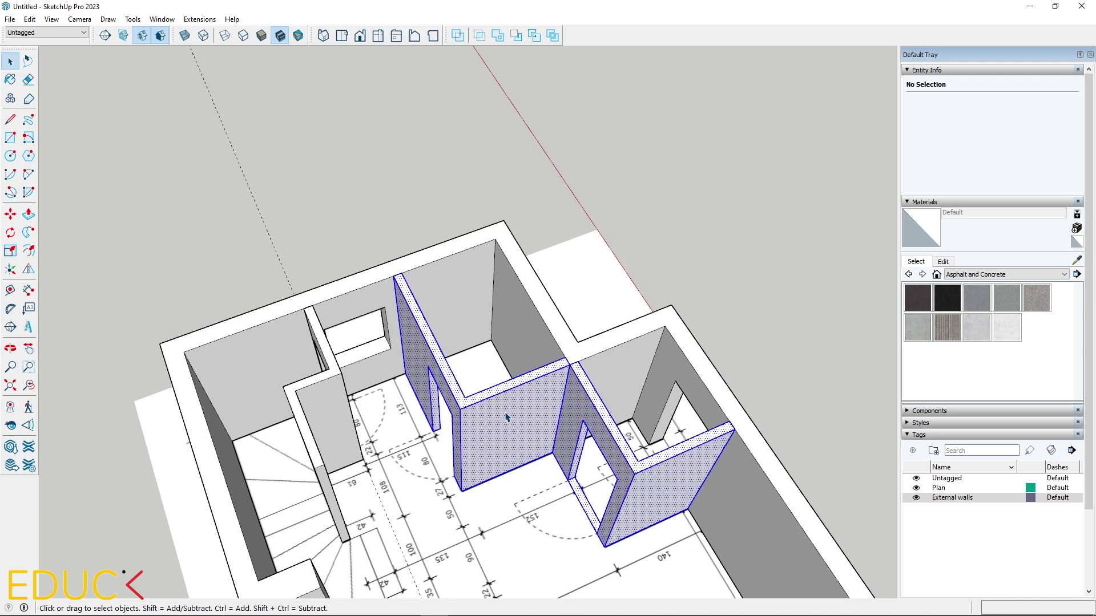
ctrl+triple_click(333, 409)
right_click(334, 408)
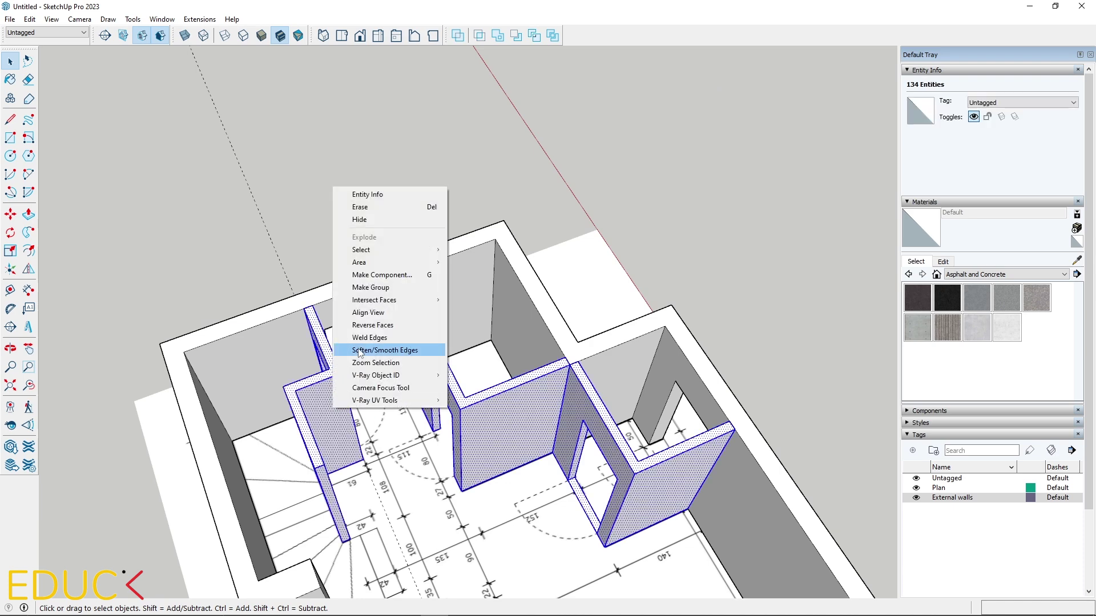
click(363, 288)
Create a tag named Internal walls and assign it to the partition group.
click(924, 203)
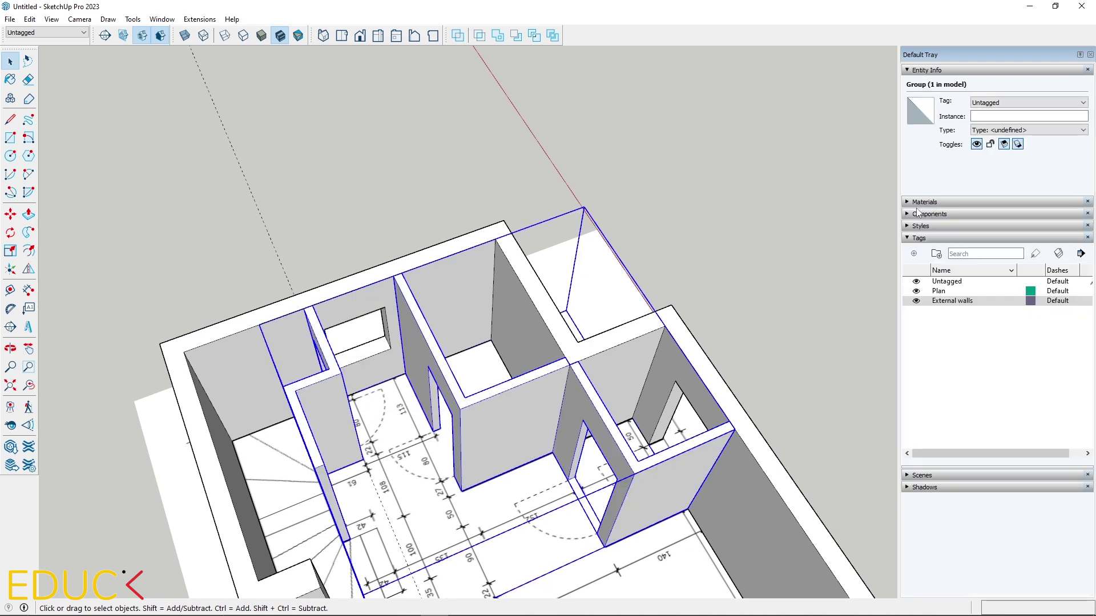
click(914, 255)
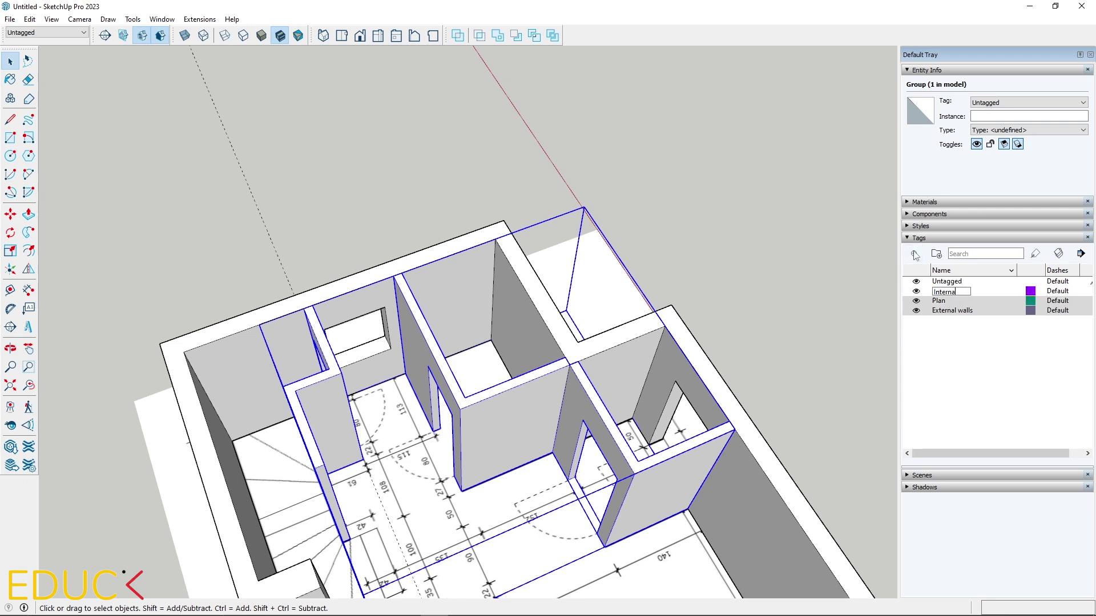
text(Internal walls)
key(Return)
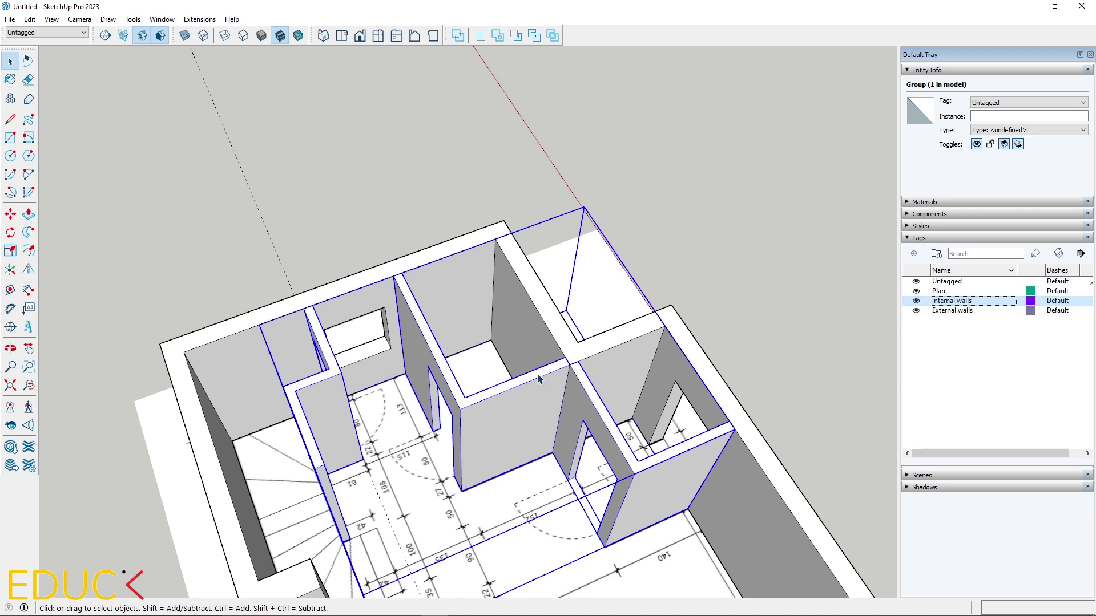
click(1058, 102)
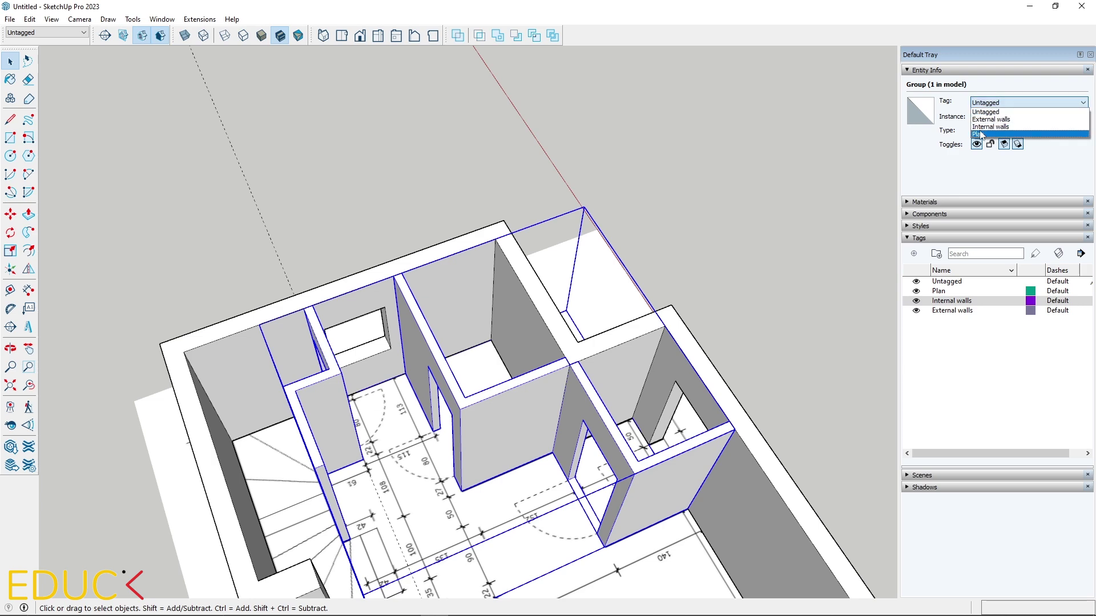
click(981, 127)
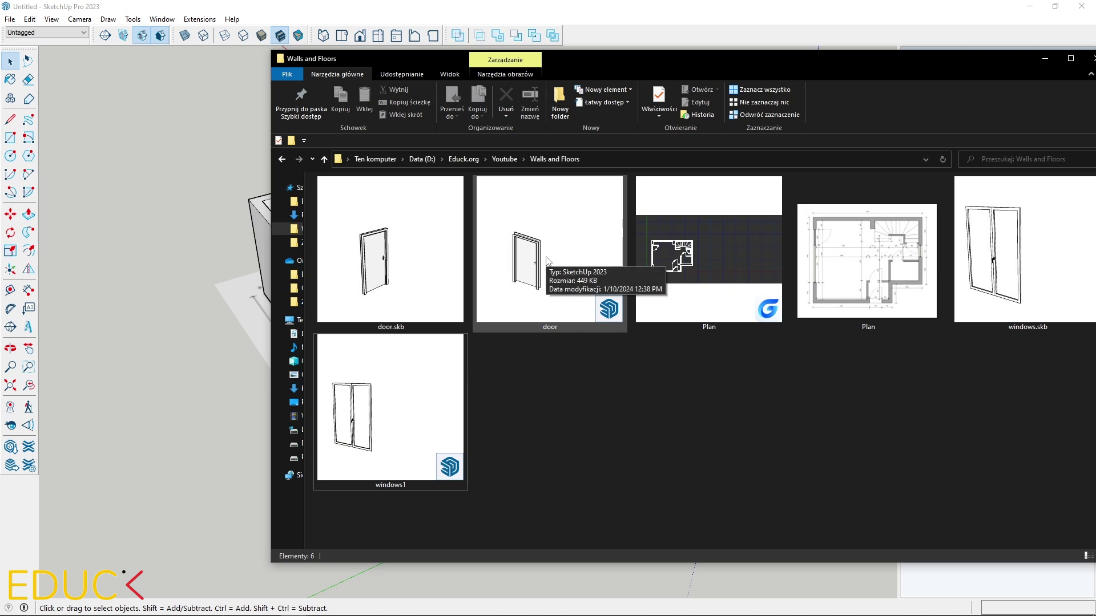
Bring the door model from the Walls and Floors folder in beside the apartment and assign it a new Doors tag.
mouse_move(594, 240)
mouse_down()
mouse_move(337, 334)
mouse_move(227, 403)
mouse_up()
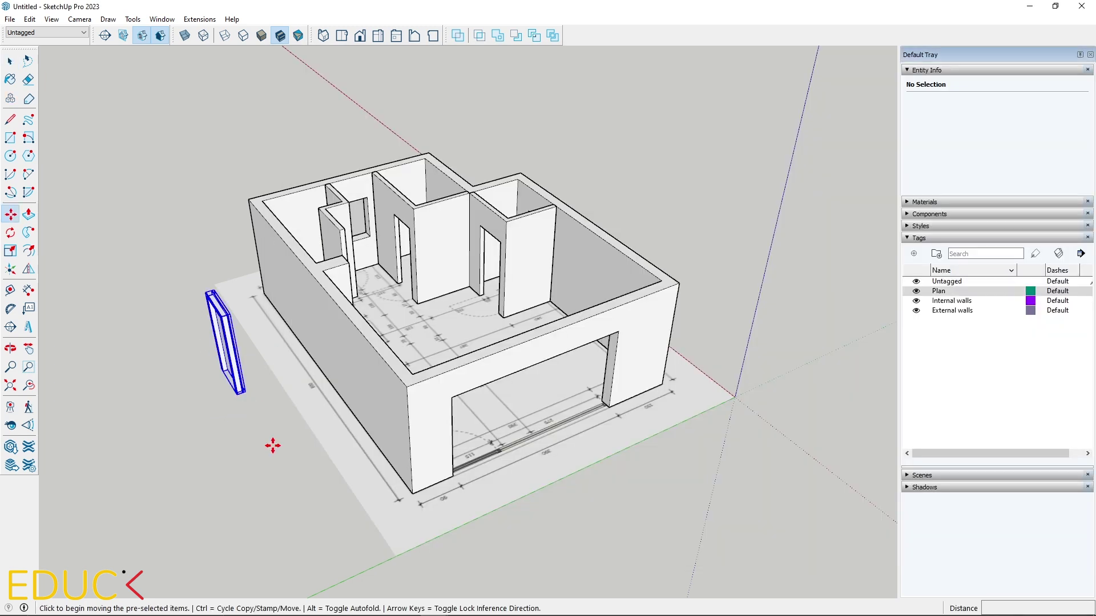
click(914, 254)
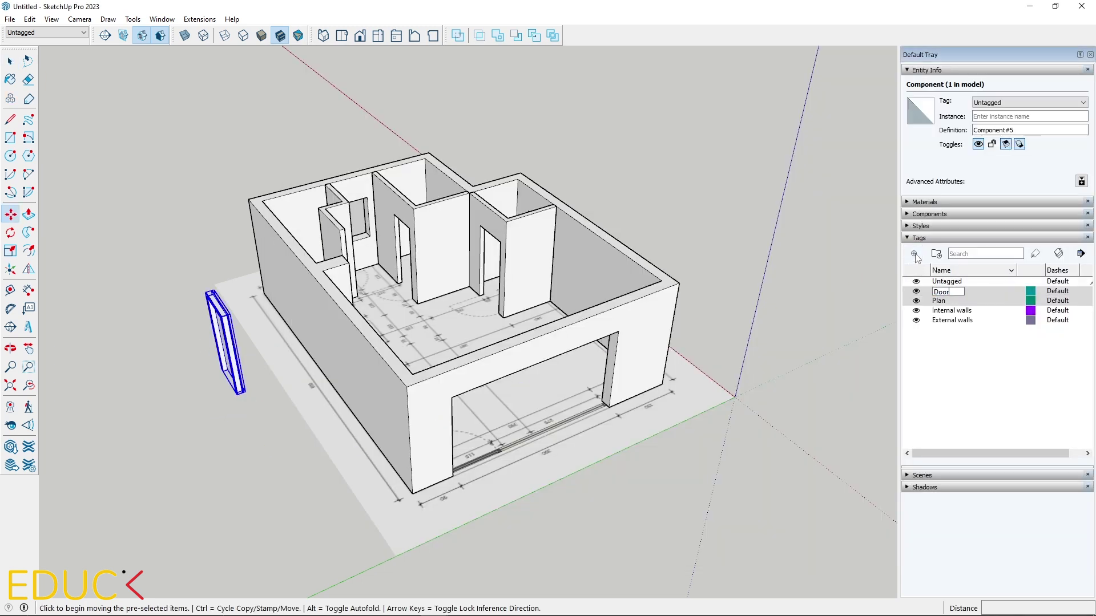
text(Doors)
key(Return)
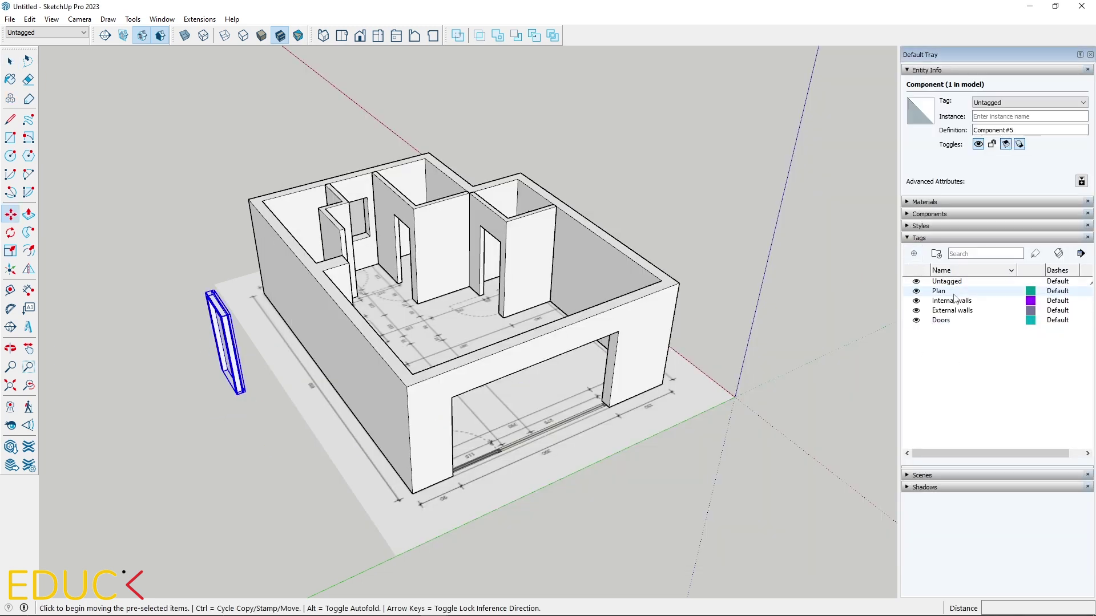
click(1030, 106)
click(1010, 120)
click(940, 321)
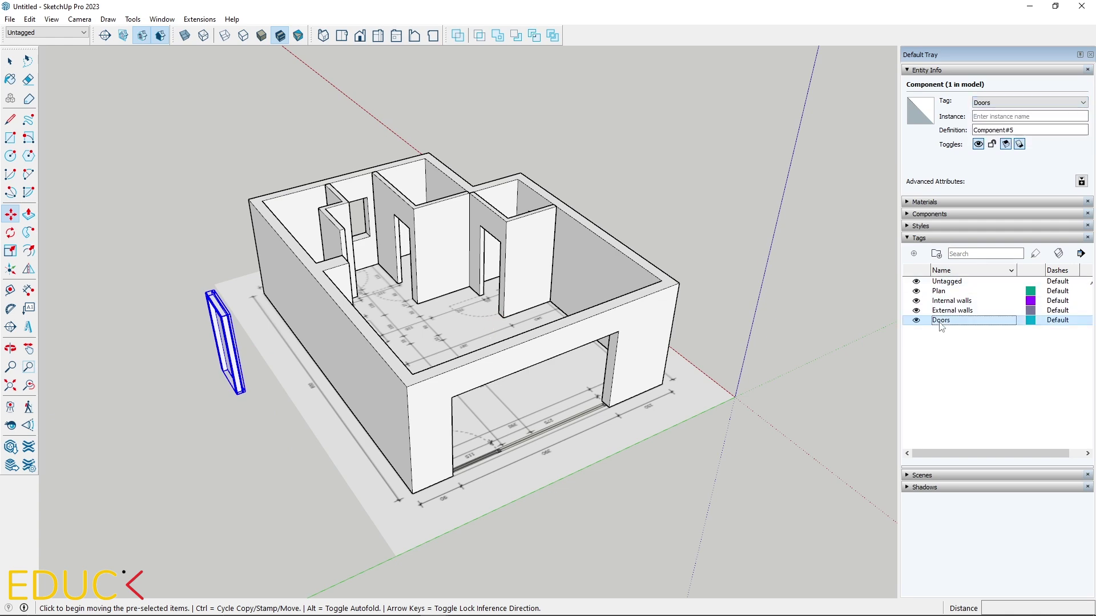
Select the imported door and hide the Plan tag.
click(13, 61)
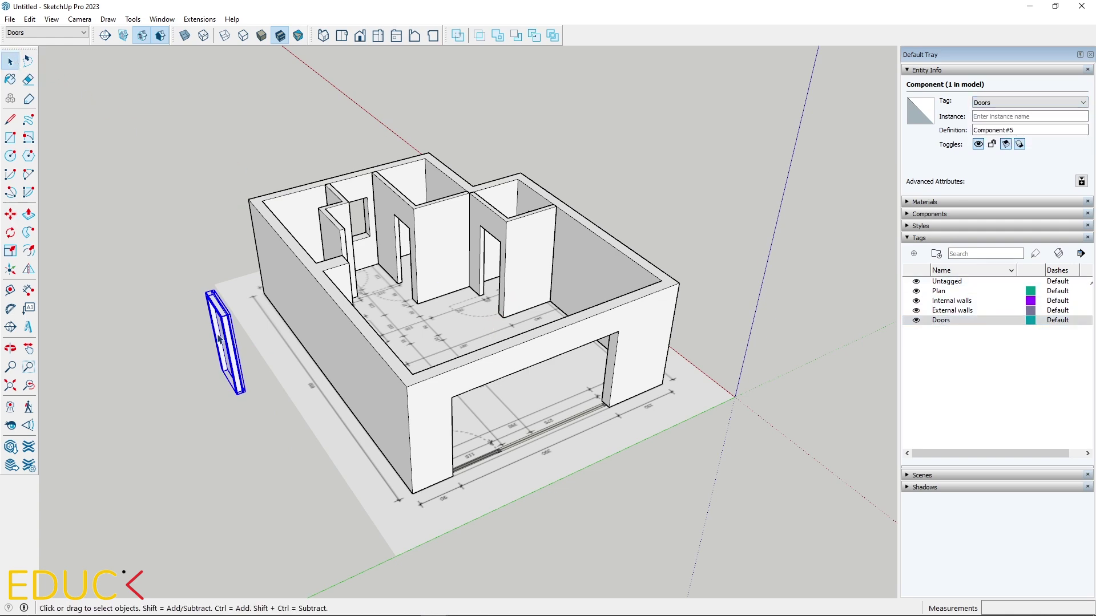
key(m)
scroll(232, 365, up, 5)
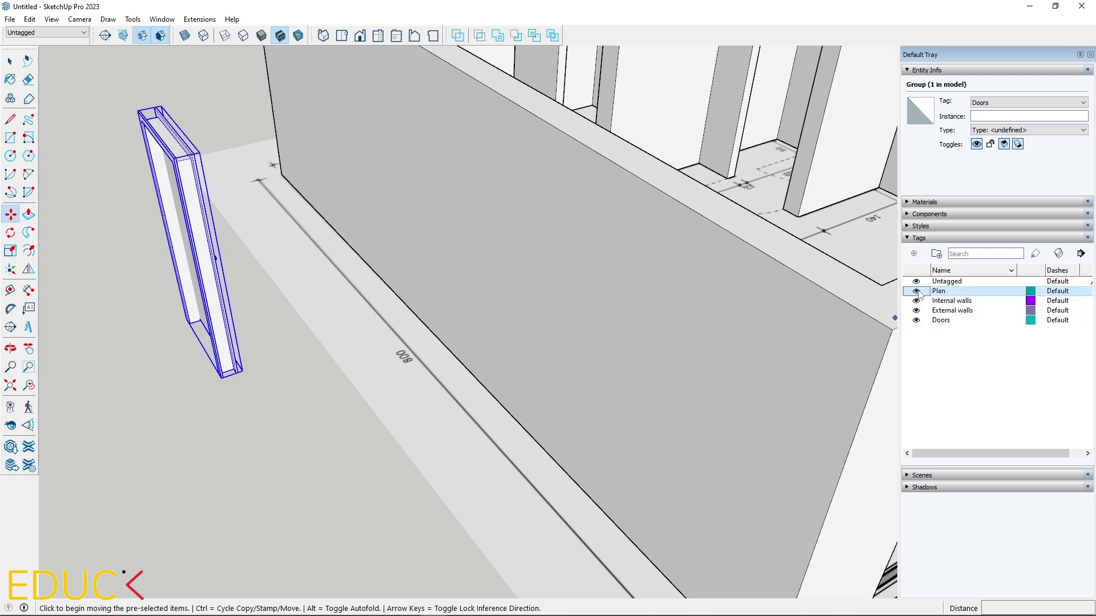
click(916, 291)
Move the door by the lower corner of its frame onto the matching bottom corner of an enclosed room's doorway.
middle_drag(245, 415, 228, 147)
scroll(271, 131, up, 3)
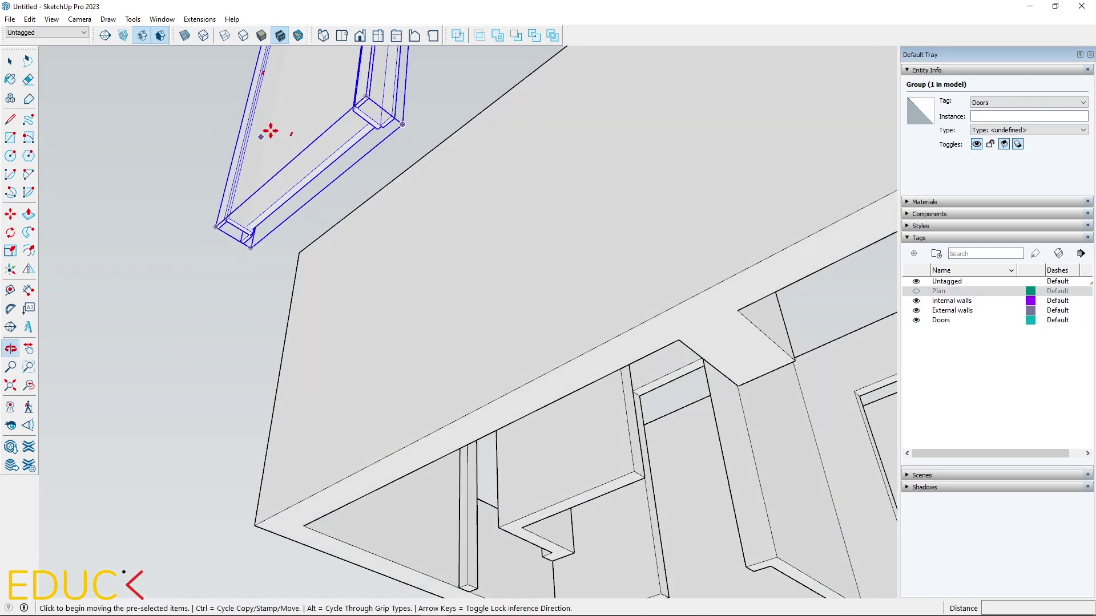
scroll(362, 108, up, 3)
click(358, 108)
scroll(342, 149, down, 5)
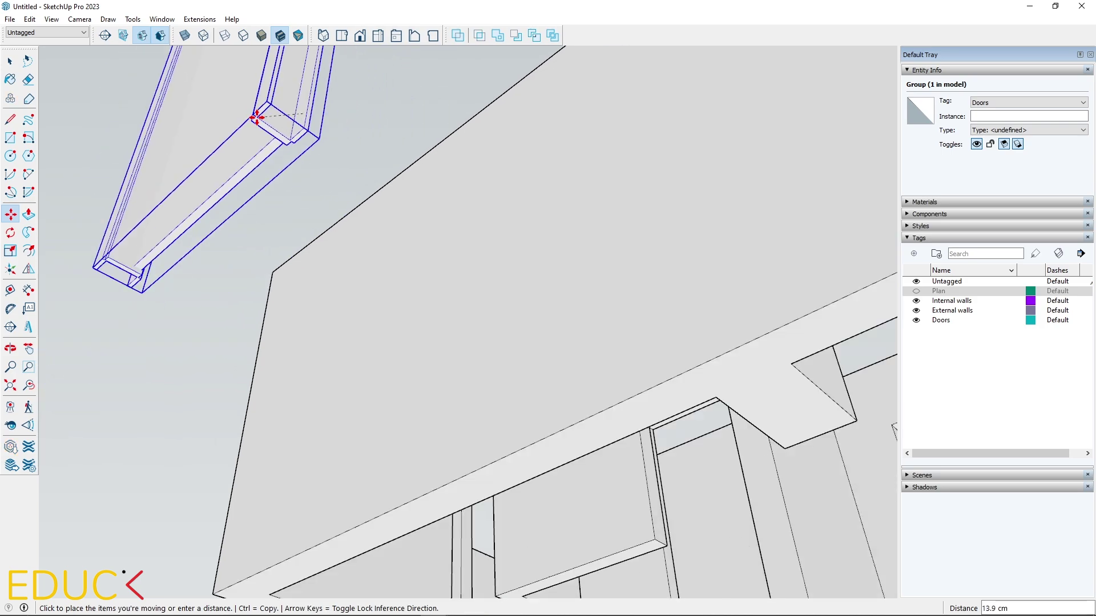
scroll(742, 414, up, 6)
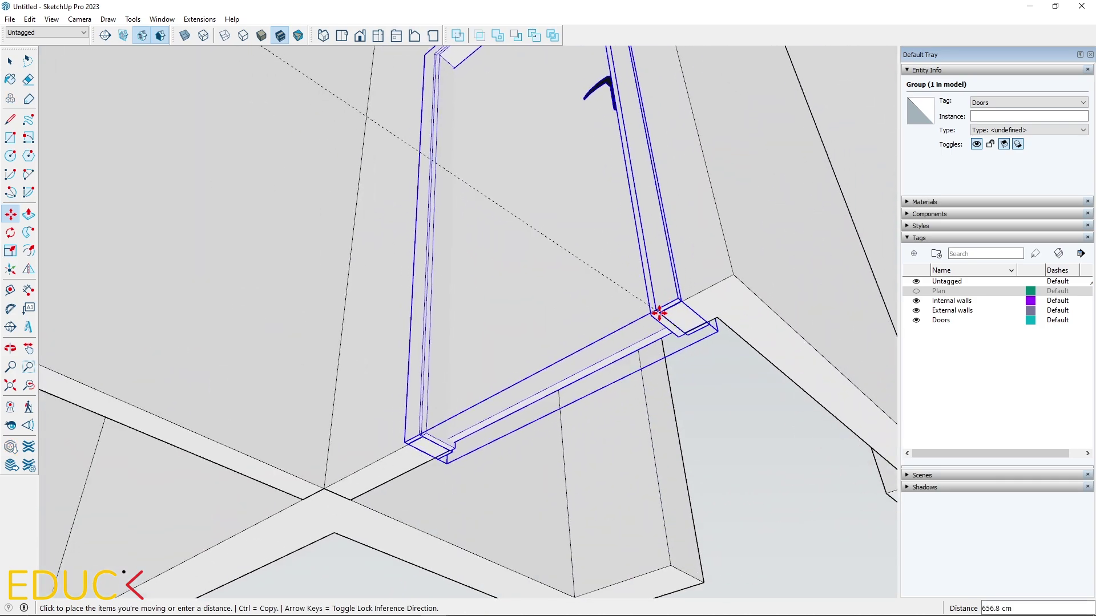
scroll(659, 318, up, 3)
click(658, 301)
Copy the placed door by its opposite frame corner onto the matching corner of the neighbouring enclosed room's doorway.
middle_drag(658, 301, 773, 186)
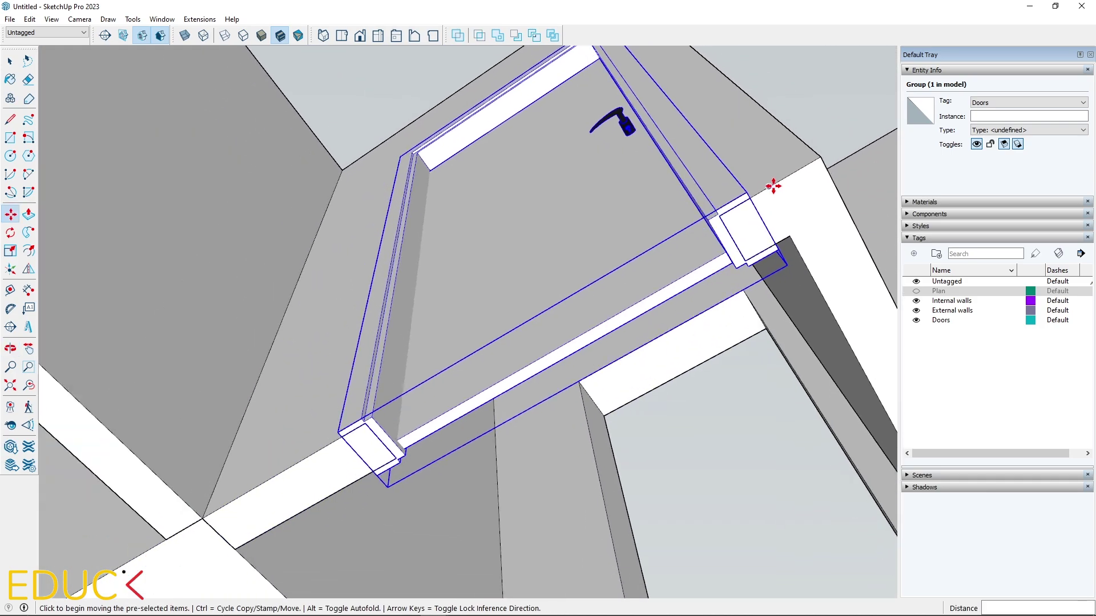
click(363, 419)
key(ctrl)
scroll(654, 285, down, 5)
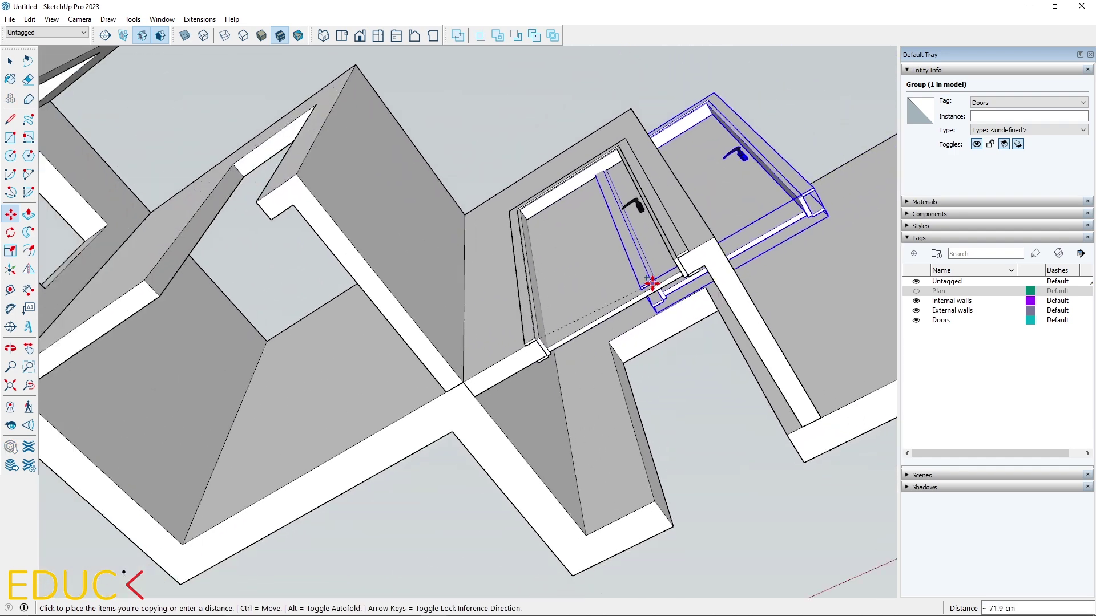
scroll(178, 277, up, 5)
click(215, 289)
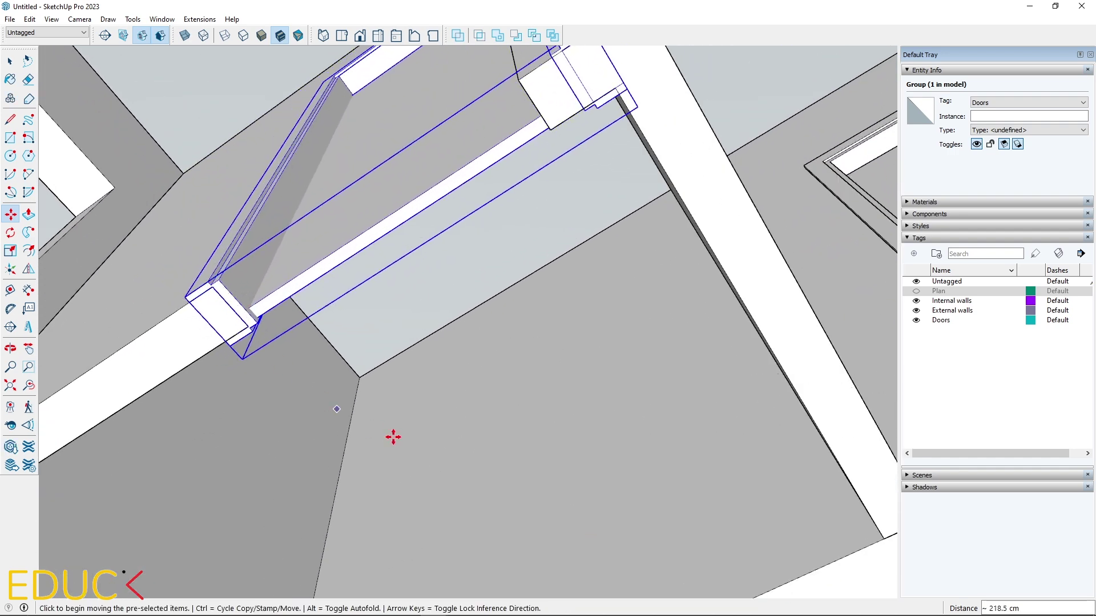
scroll(424, 441, down, 1)
scroll(426, 441, down, 1)
key(space)
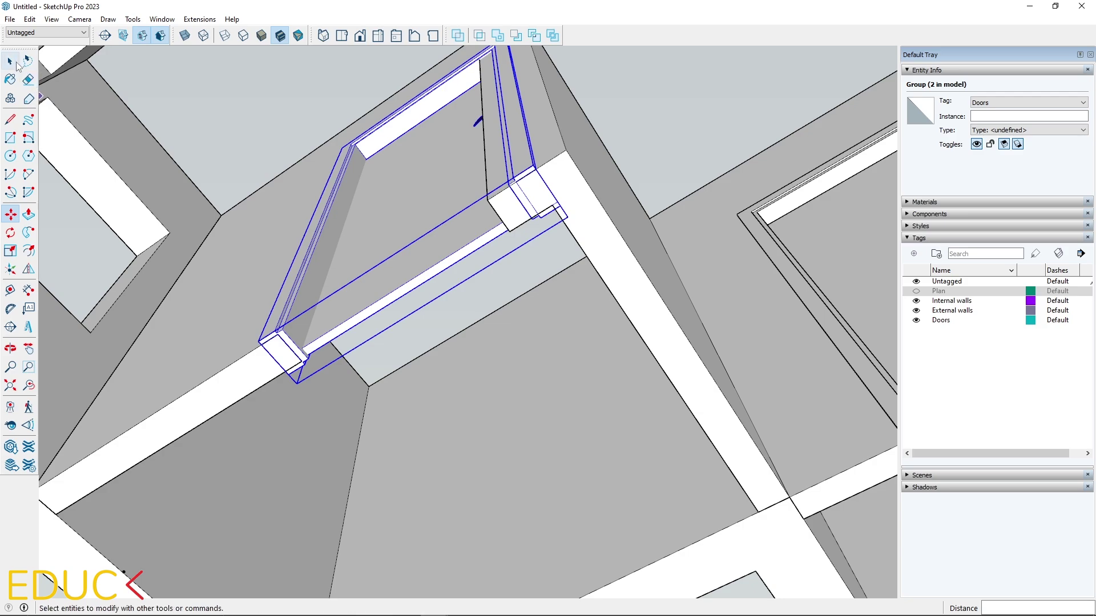
Inside the copied door group, move the frame jamb nearest the wall corner 10 cm inward to narrow the frame.
middle_drag(240, 297, 286, 110)
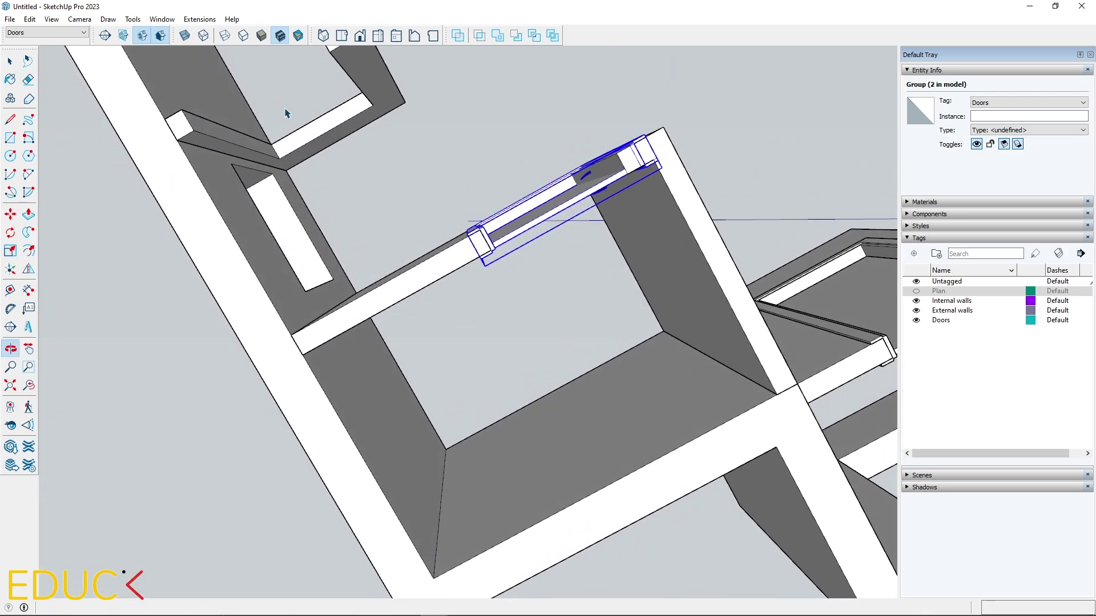
middle_drag(709, 93, 622, 223)
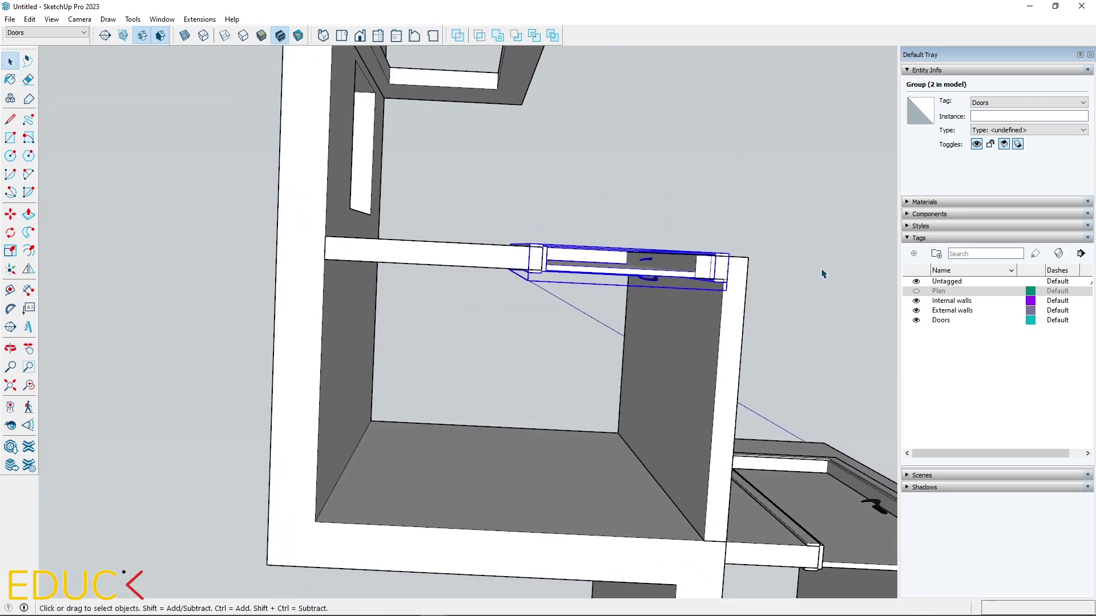
scroll(822, 272, up, 3)
scroll(264, 328, down, 1)
scroll(558, 269, up, 1)
double_click(544, 262)
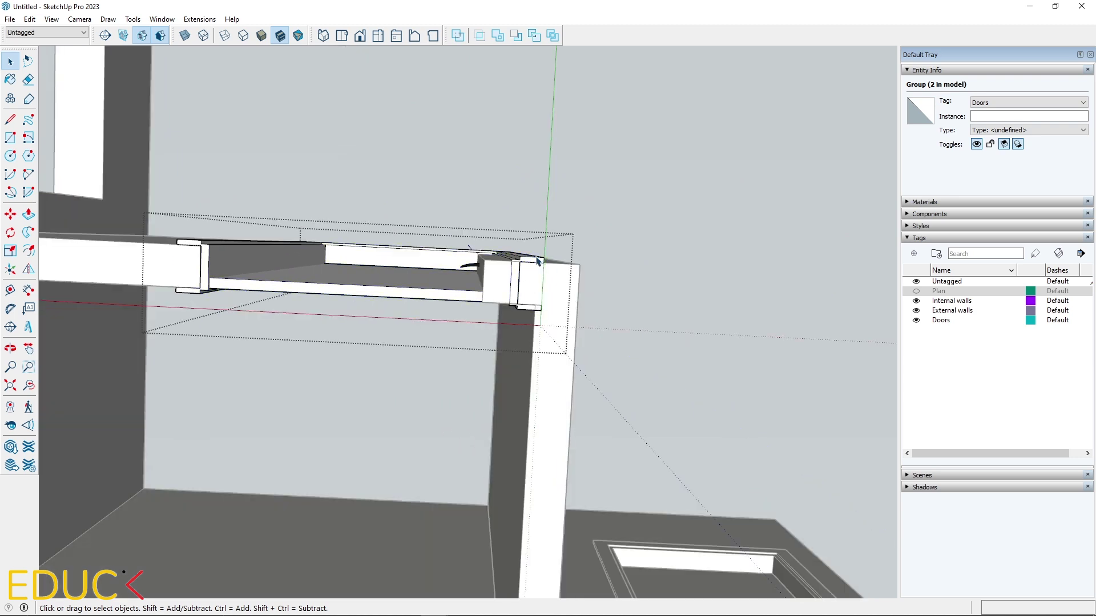
triple_click(523, 258)
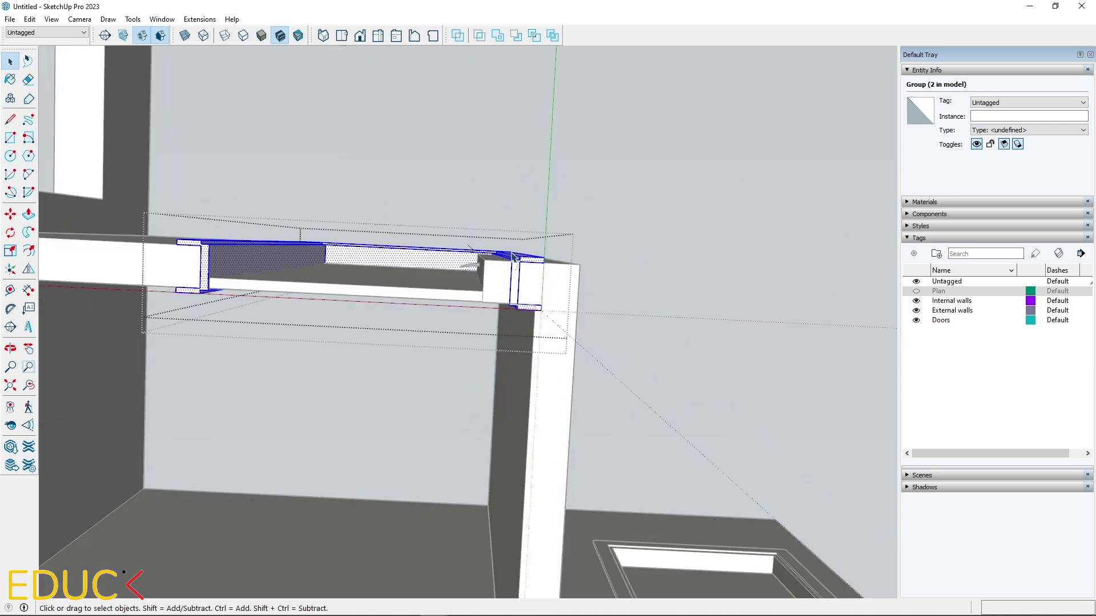
drag(417, 177, 467, 246)
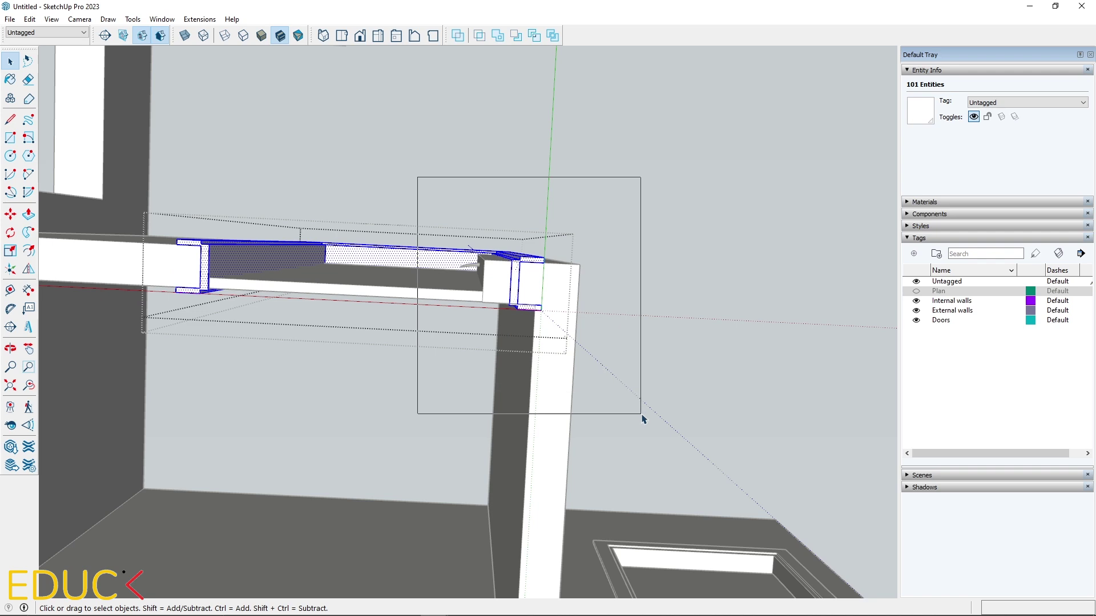
drag(641, 418, 633, 415)
click(10, 214)
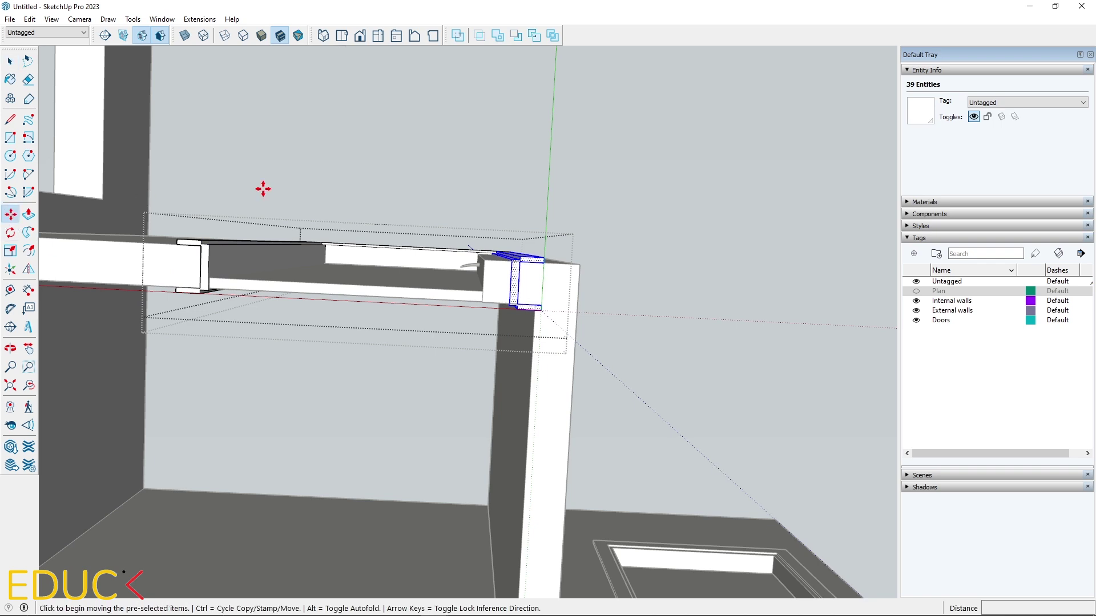
click(397, 179)
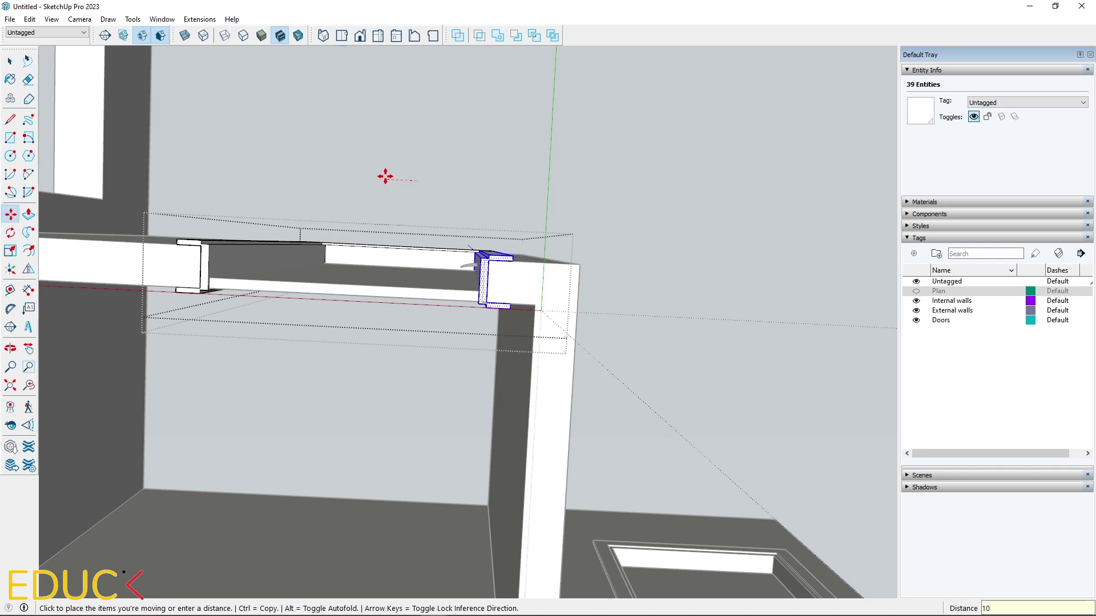
key(Return)
key(space)
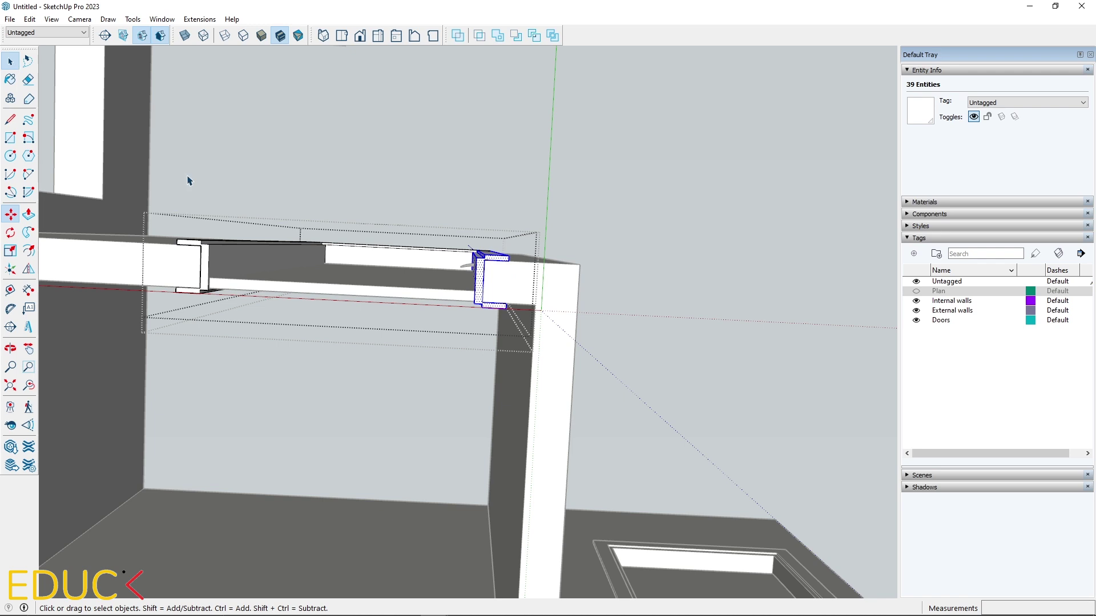
Inside the copied door's leaf, move the handle-side end 10 cm inward to match the narrowed frame.
double_click(392, 281)
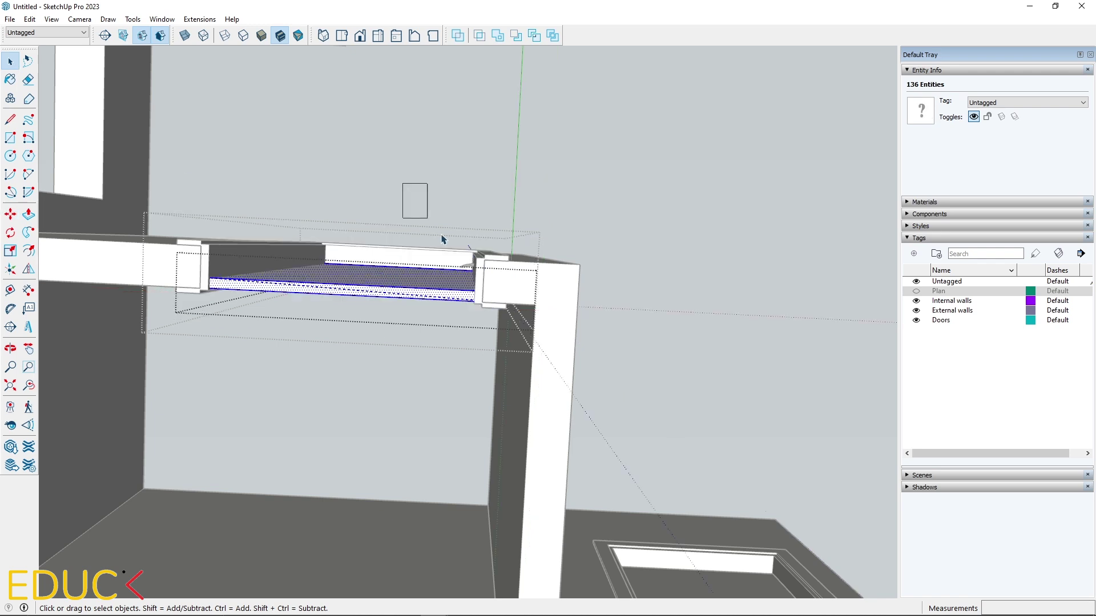
drag(606, 410, 606, 409)
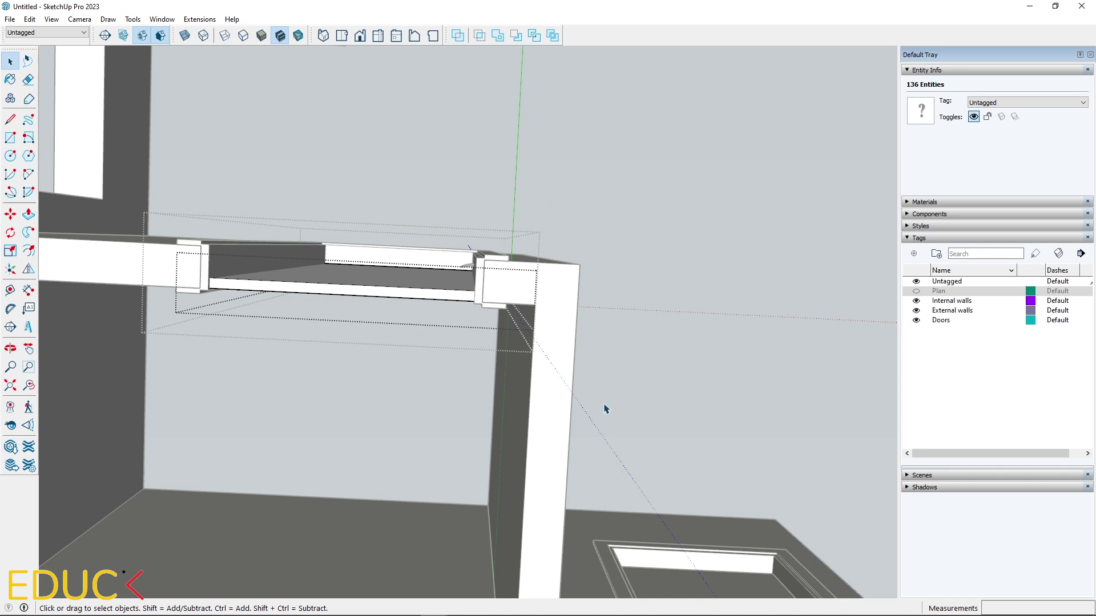
click(11, 215)
click(365, 190)
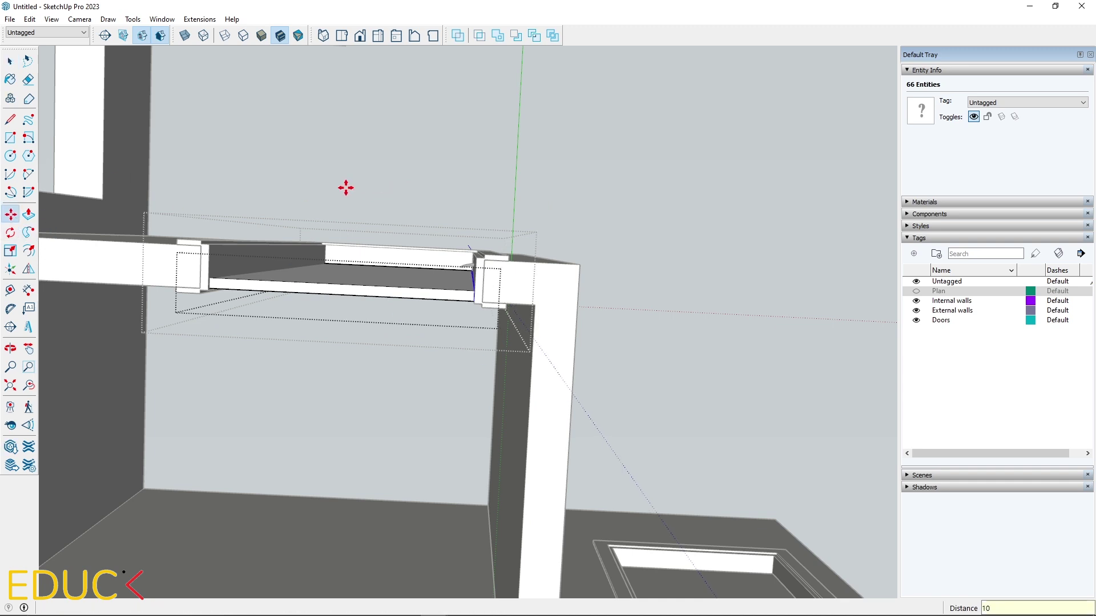
click(11, 61)
Move the handle inward inside the narrowed door, and copy a door by its frame corner onto the remaining interior doorway's corner.
click(122, 259)
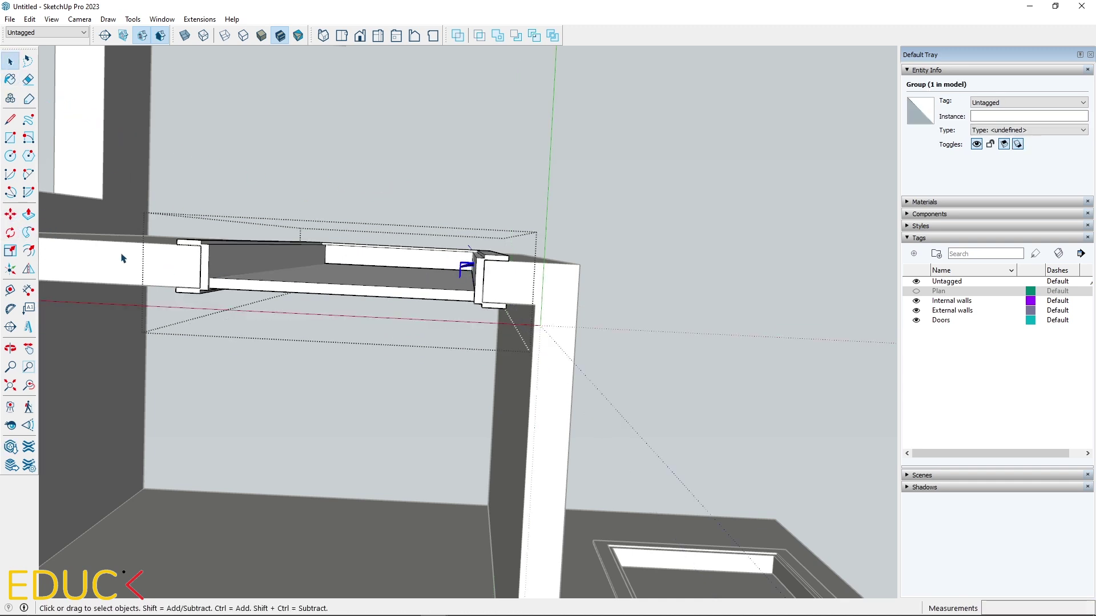
click(11, 214)
click(296, 425)
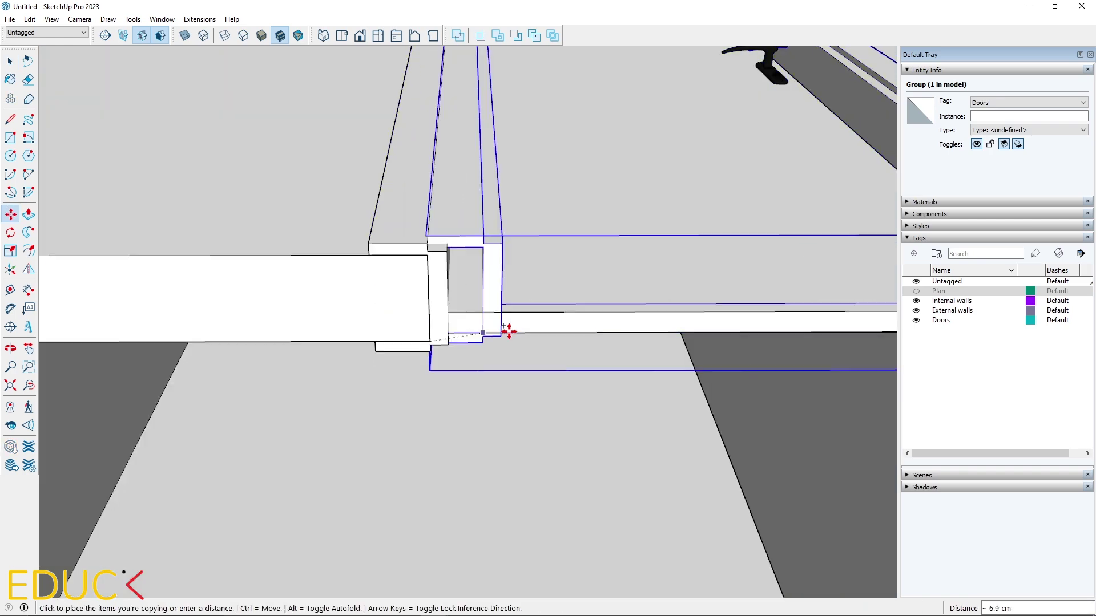
scroll(540, 331, down, 2)
scroll(391, 160, up, 3)
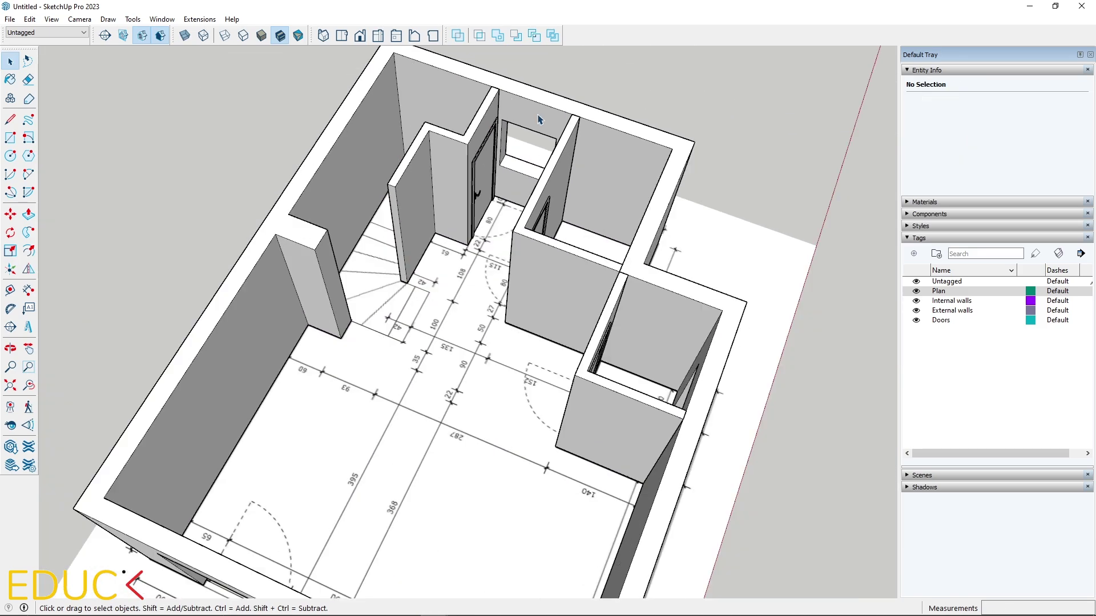
Import the windows model from the Walls and Floors folder and place it on the ground beside the apartment's long exterior wall.
scroll(640, 267, down, 5)
scroll(640, 266, up, 1)
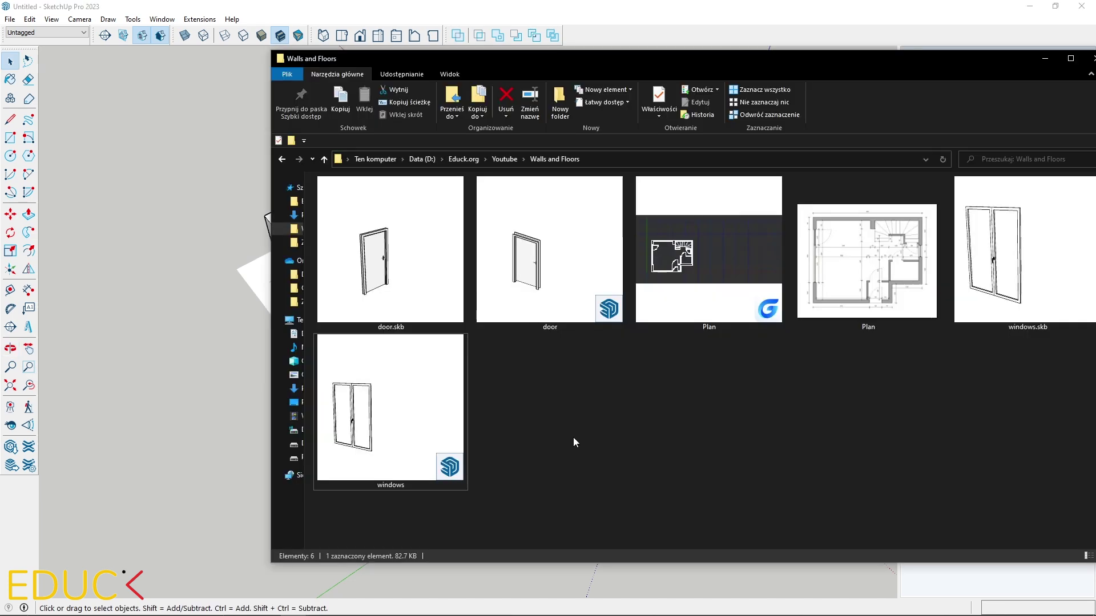
drag(365, 411, 245, 345)
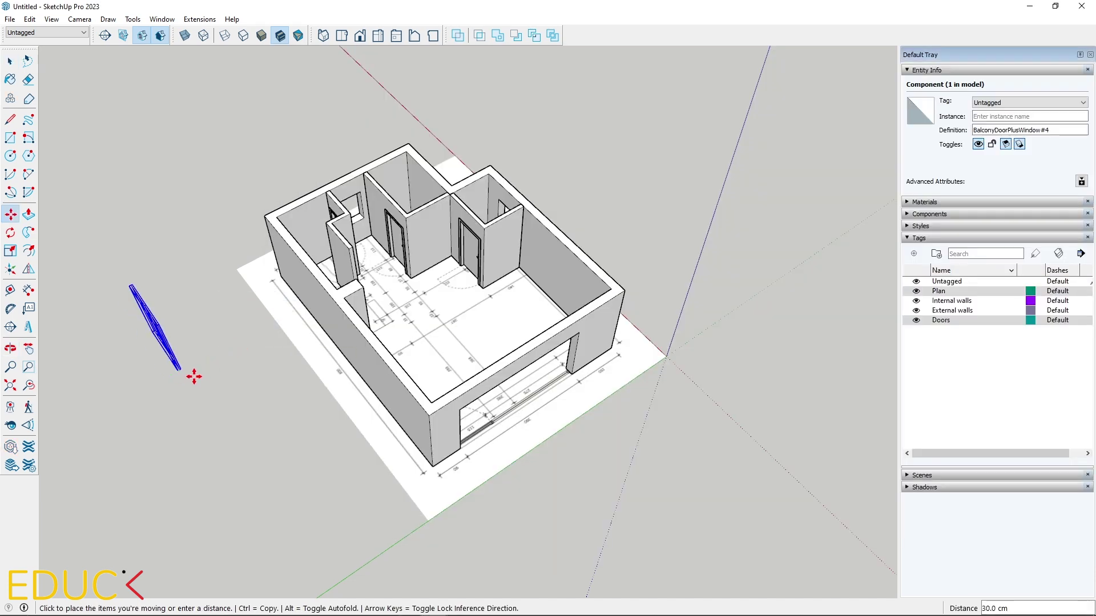
click(286, 398)
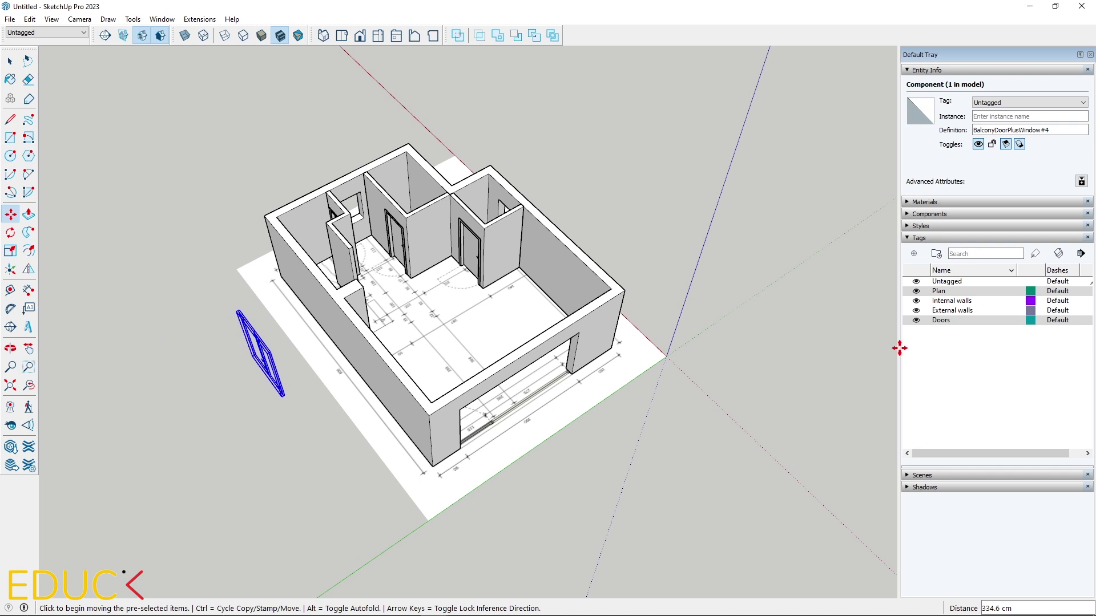
Create a new tag named Windows.
click(916, 254)
text(Windows)
key(Return)
key(space)
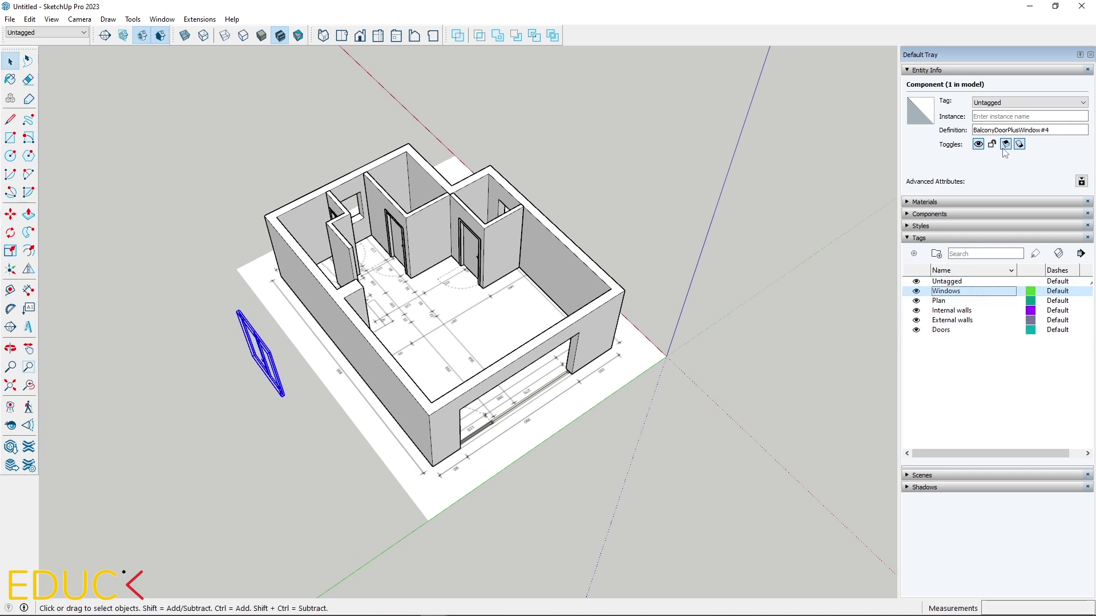
Assign the imported window component to the Windows tag and explode it into its separate groups.
click(991, 102)
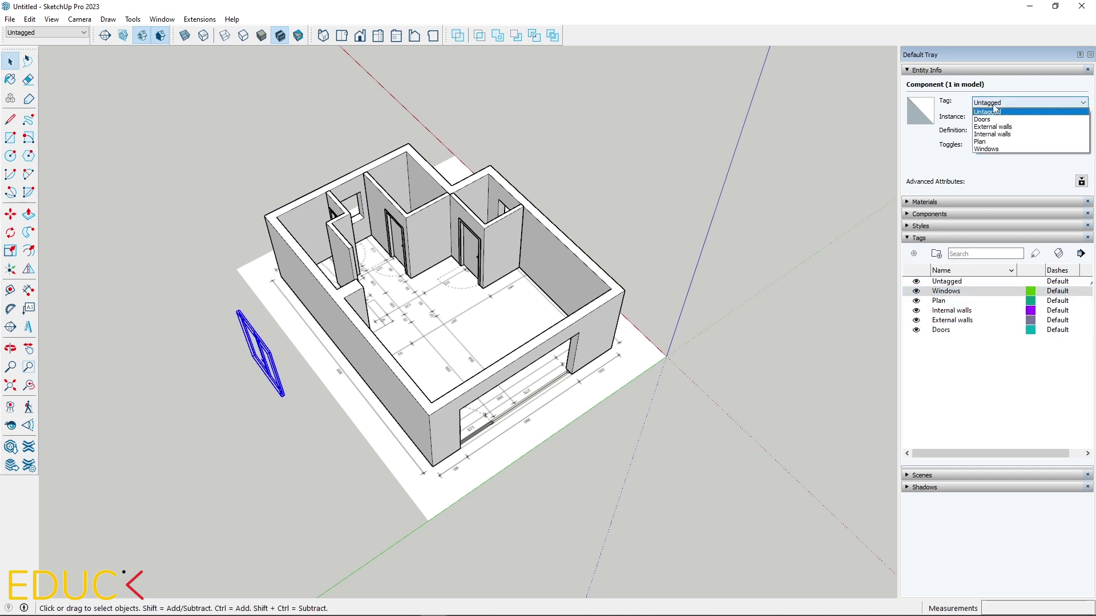
click(994, 149)
click(330, 369)
Copy the two-leaf window to the ground in front of the large opening in the end wall.
scroll(262, 371, up, 6)
click(262, 365)
key(m)
click(291, 379)
key(ctrl)
key(ctrl)
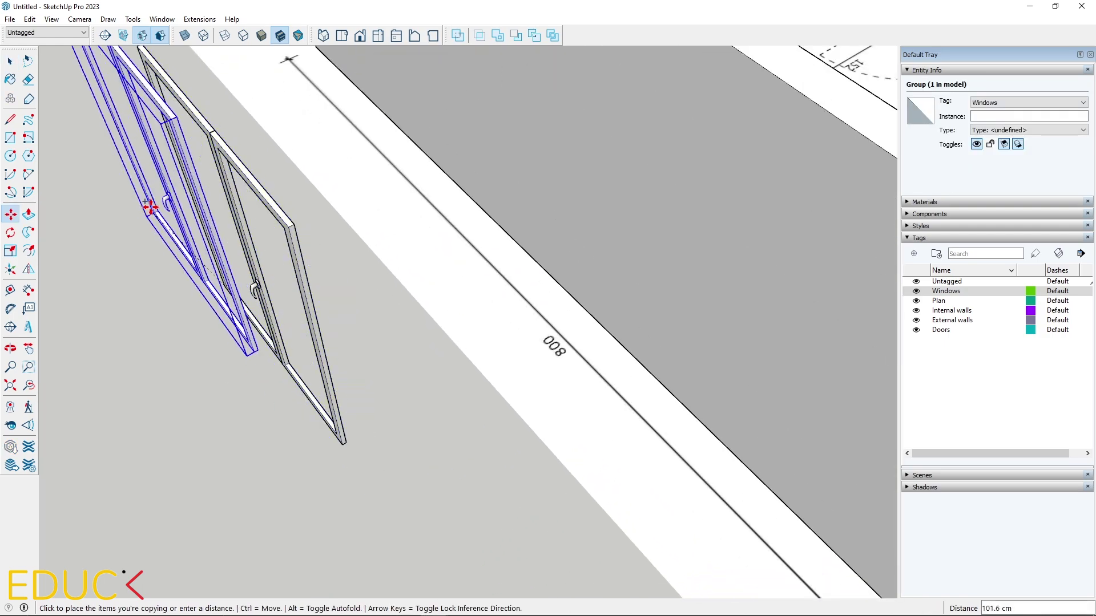
scroll(146, 208, down, 6)
scroll(400, 331, up, 7)
click(510, 193)
Rotate the copied two-leaf window 90 degrees so it runs parallel to the wall with the large opening.
key(q)
click(582, 337)
click(545, 303)
click(608, 321)
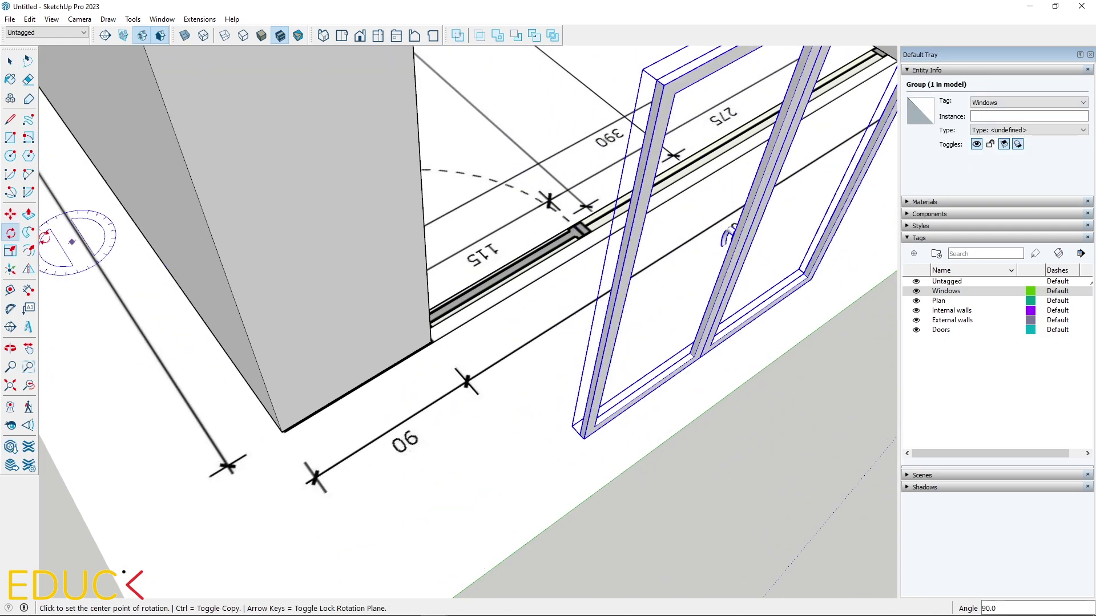
Move the window by its bottom frame corner onto the bottom corner of the large wall opening.
click(11, 214)
click(585, 437)
middle_drag(571, 343, 362, 285)
scroll(428, 282, up, 4)
click(372, 303)
scroll(267, 337, down, 5)
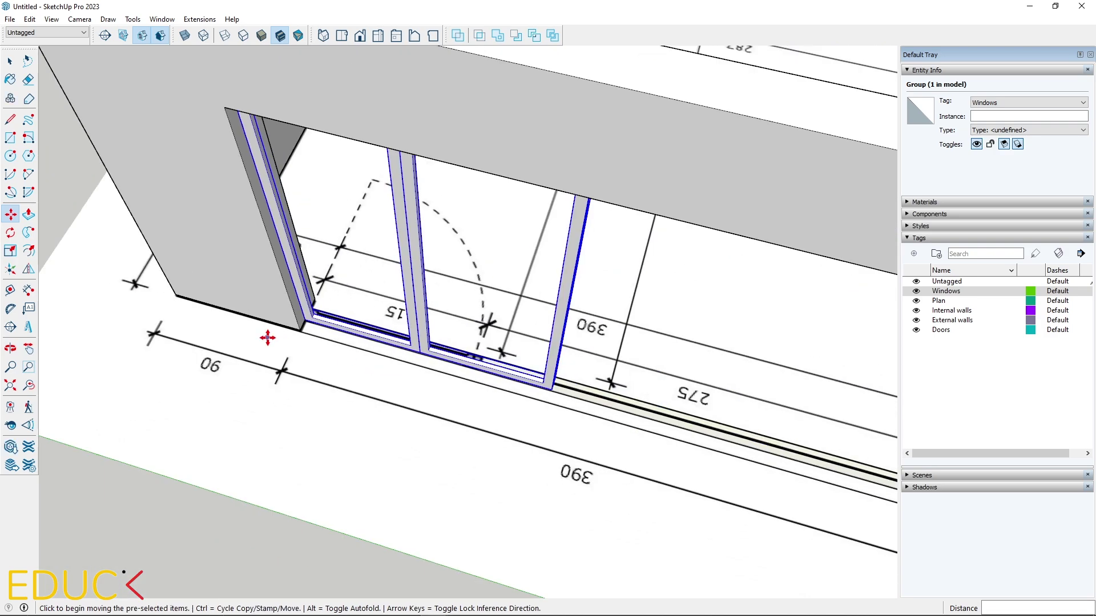
Turn on the X-ray face style to see the window frame through the exterior wall.
middle_drag(267, 337, 422, 143)
scroll(353, 414, down, 2)
middle_drag(353, 413, 340, 343)
scroll(344, 93, up, 1)
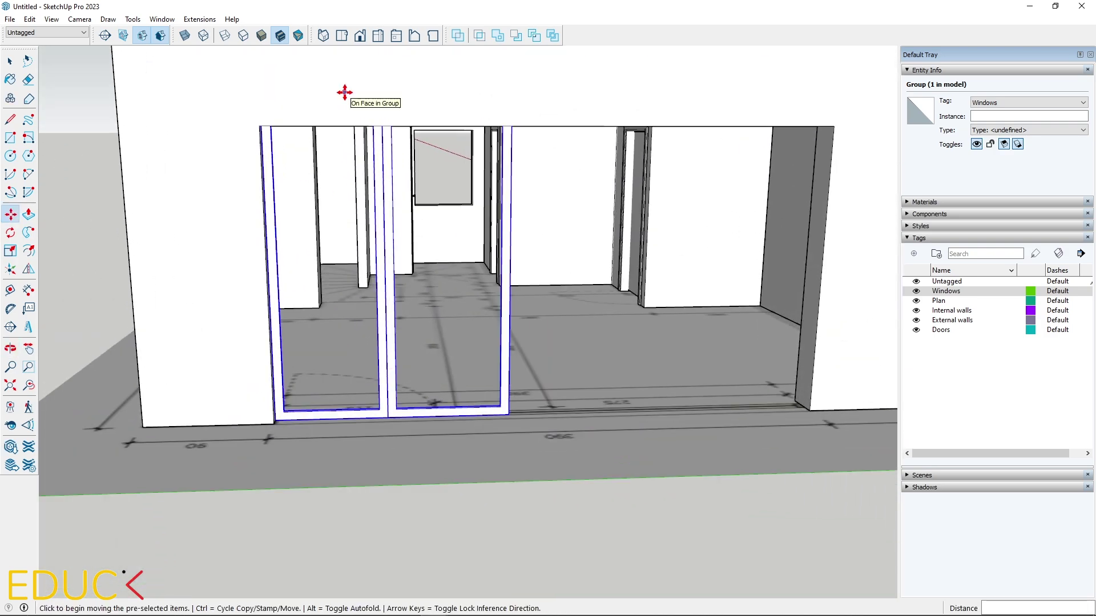
click(51, 19)
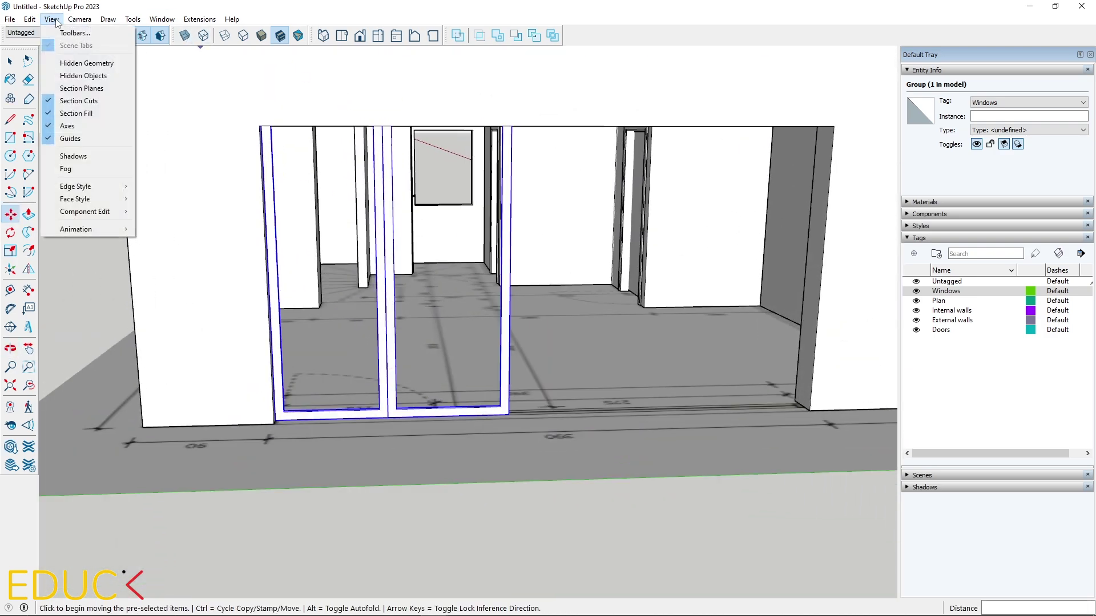
mouse_move(105, 200)
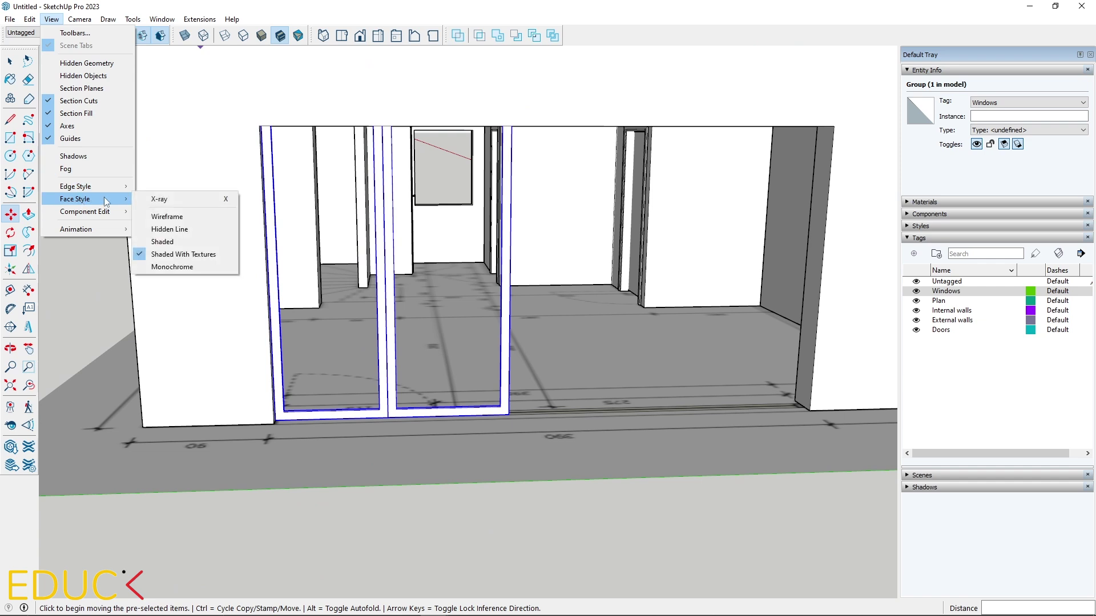
click(157, 198)
Inside the window's handle leaf, move the top frame edge down to the top of the wall opening.
key(space)
double_click(272, 182)
triple_click(271, 182)
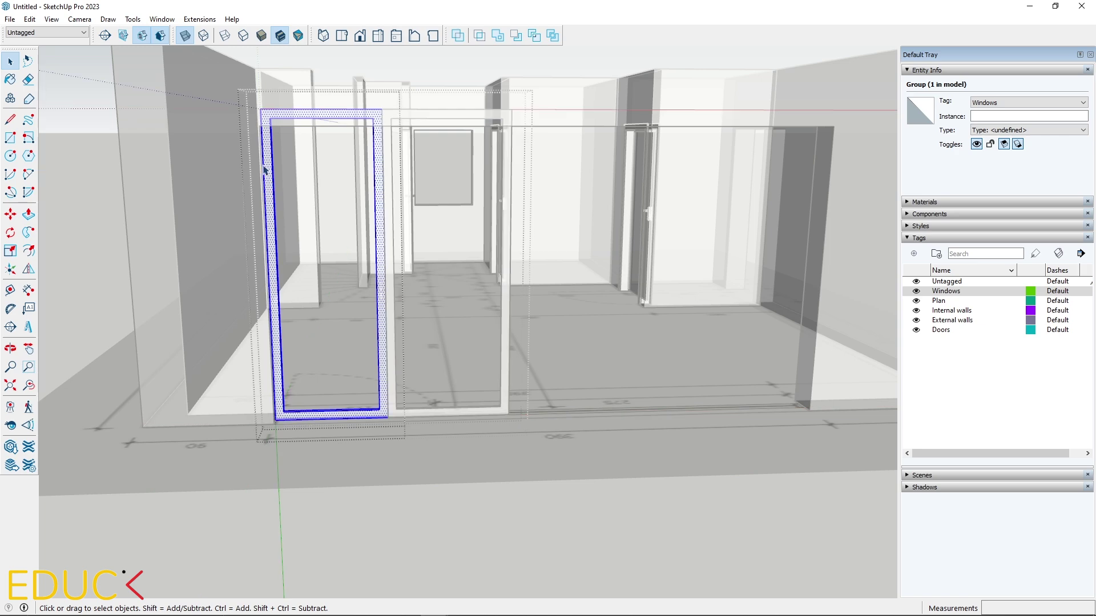
drag(225, 87, 516, 163)
scroll(284, 117, up, 4)
click(10, 214)
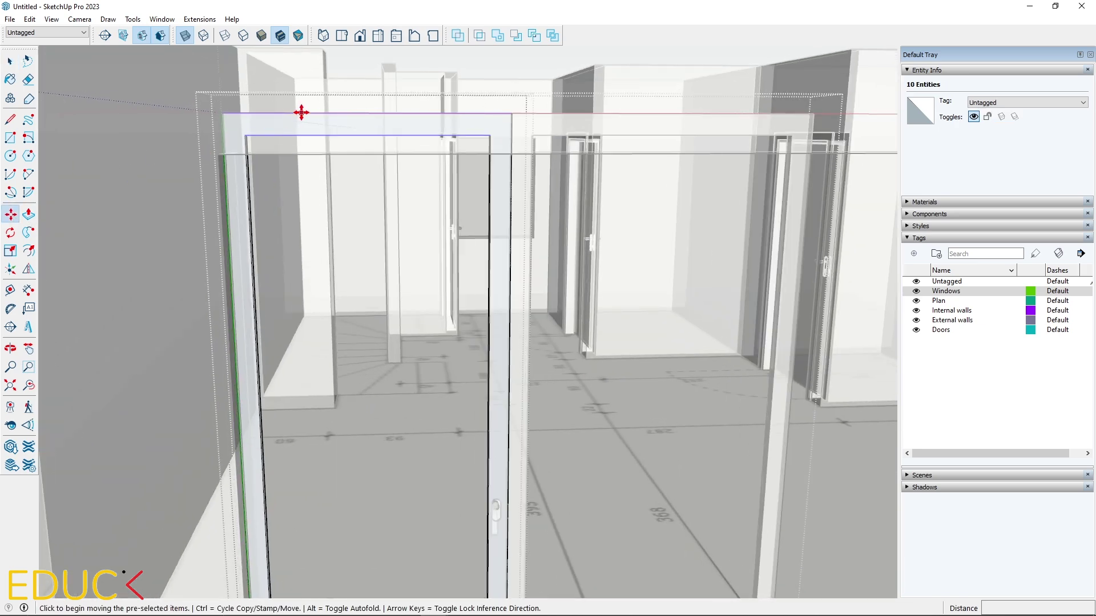
click(306, 117)
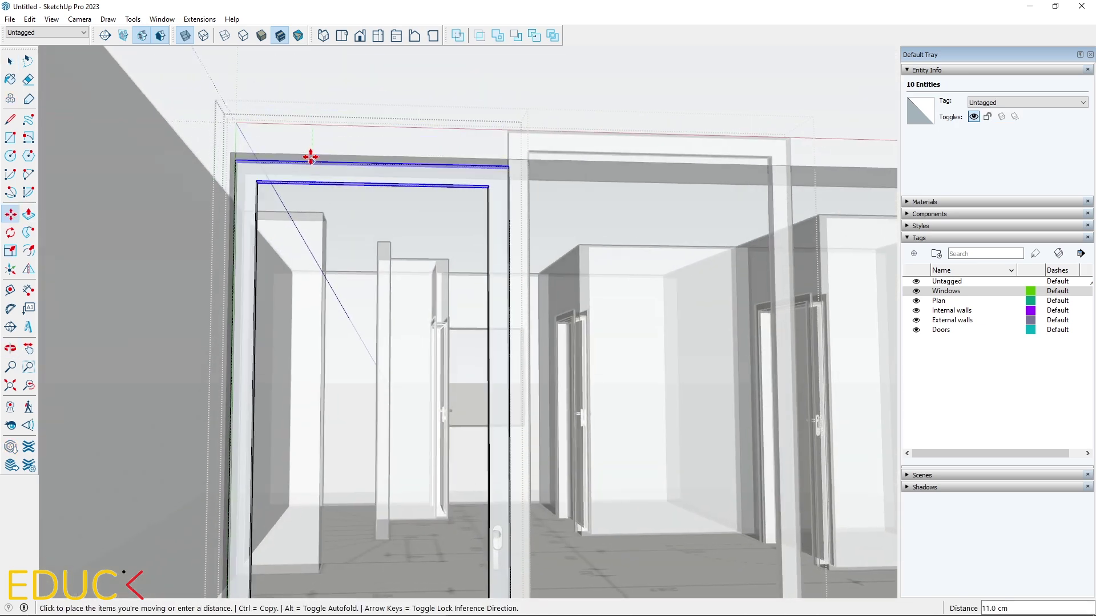
click(309, 161)
Inside the window's other leaf, lower the top frame edge to match the shortened handle leaf.
key(space)
click(521, 202)
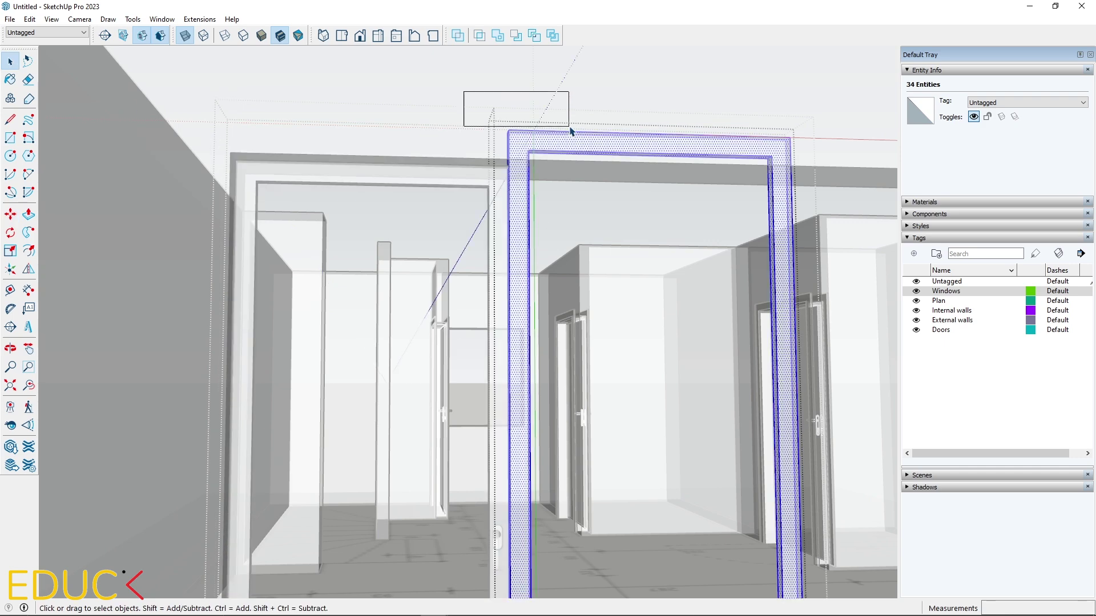
drag(571, 132, 570, 132)
click(13, 218)
click(508, 131)
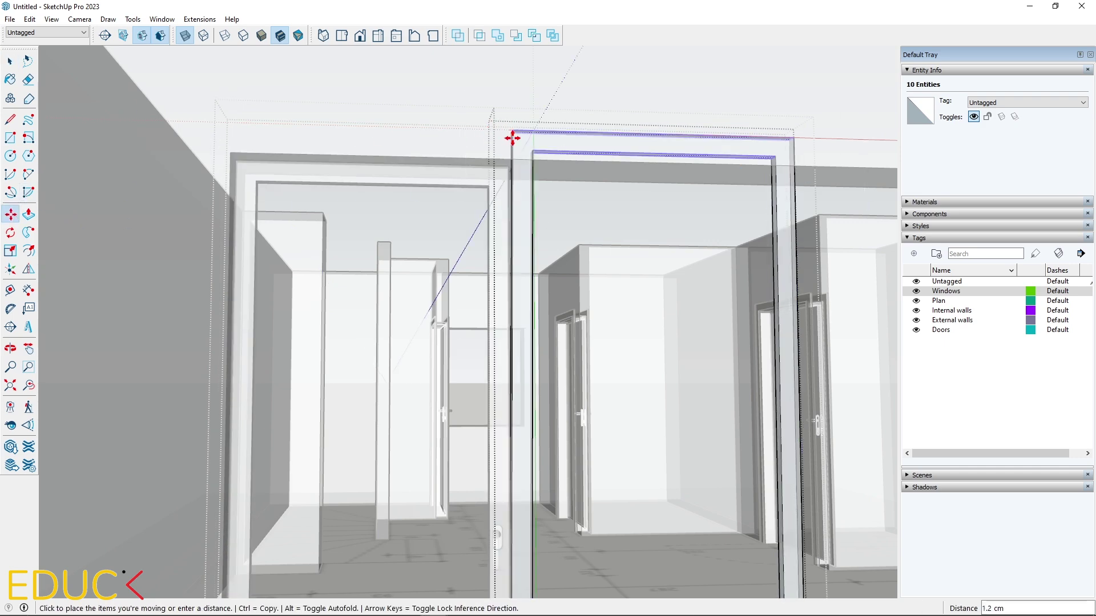
click(512, 139)
key(space)
click(374, 115)
Widen the handle leaf by moving its inner side to the 115 cm division mark on the floor plan.
scroll(373, 115, down, 4)
middle_drag(362, 314, 361, 371)
scroll(362, 166, down, 4)
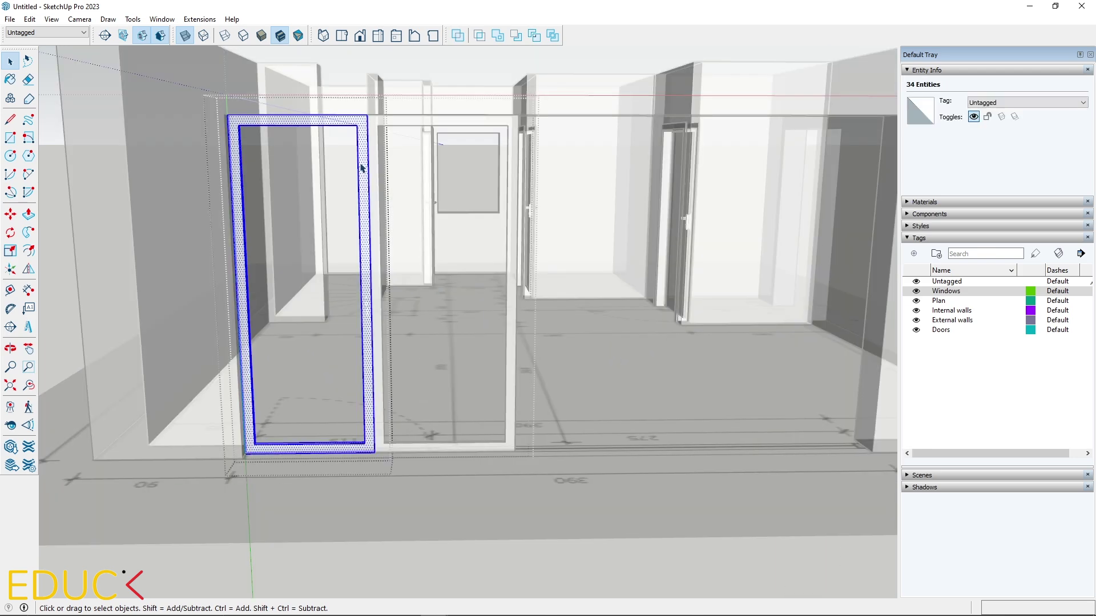
click(417, 498)
key(m)
click(303, 443)
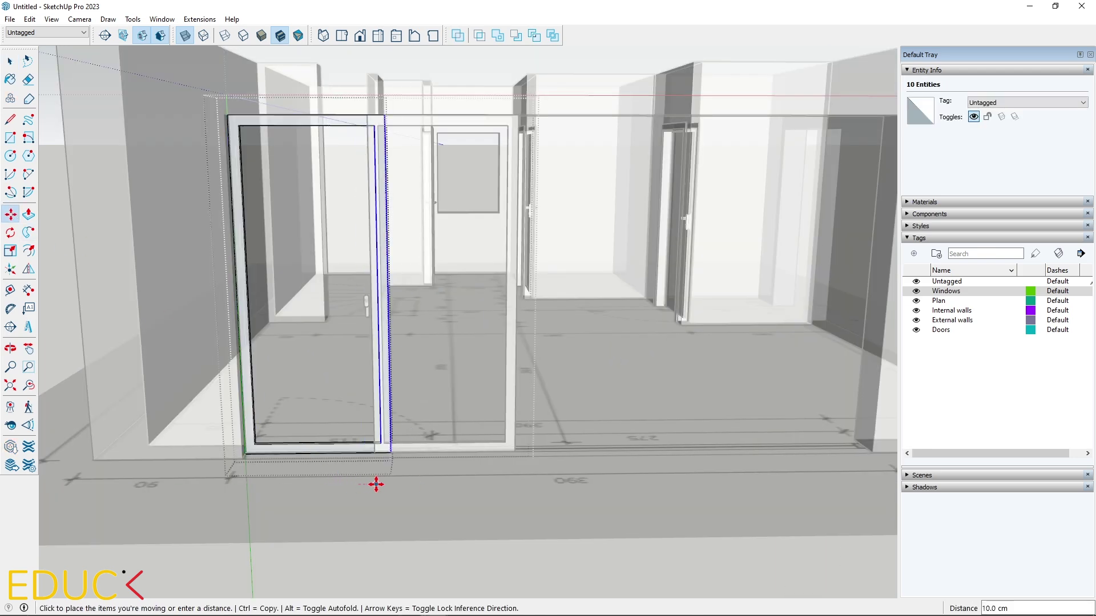
scroll(387, 487, up, 3)
click(479, 477)
middle_drag(480, 477, 468, 565)
key(space)
click(132, 181)
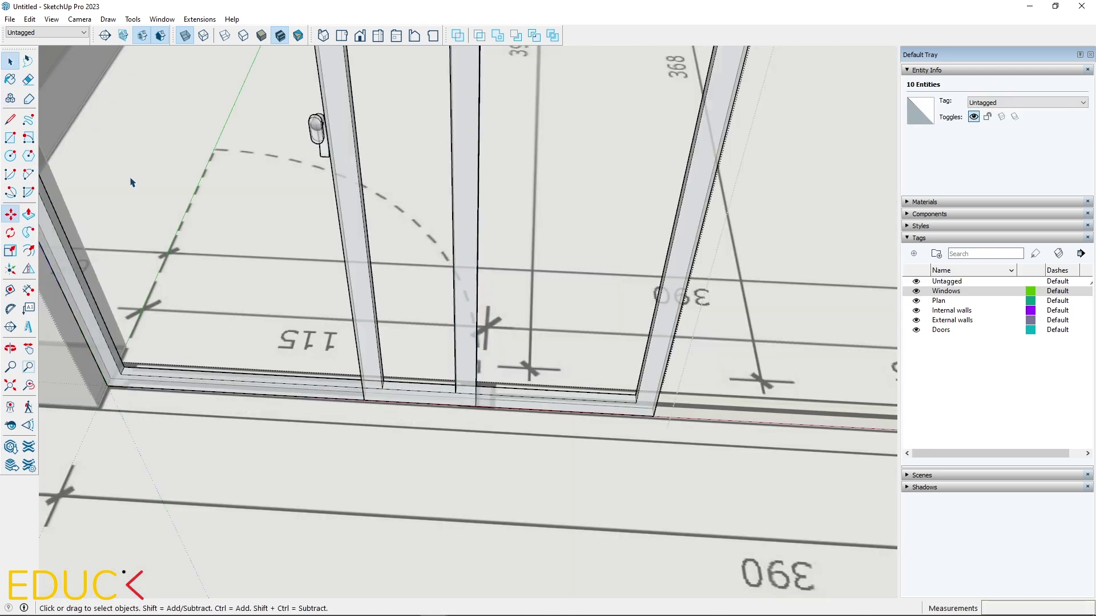
Inside the second leaf, move the side adjoining the handle leaf 34 cm over to meet the widened handle leaf.
scroll(308, 457, down, 3)
middle_drag(377, 394, 382, 486)
double_click(399, 183)
drag(268, 67, 417, 516)
key(m)
click(349, 455)
click(412, 456)
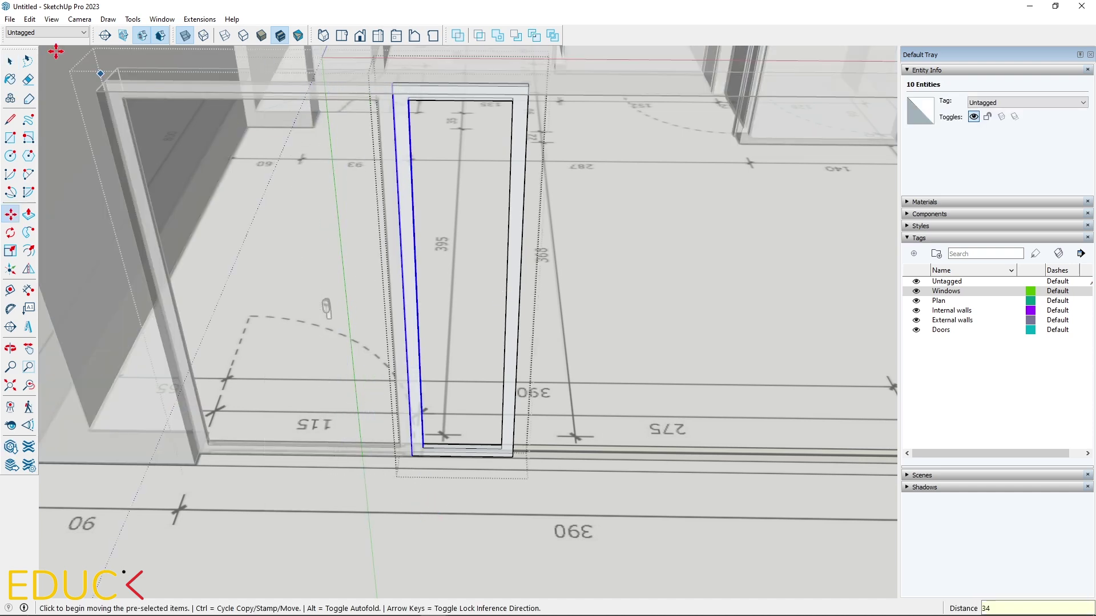
Stretch the second leaf by moving its outer side to the far bottom corner of the large opening.
key(space)
key(ctrl+a)
drag(489, 65, 627, 514)
key(m)
scroll(382, 370, down, 3)
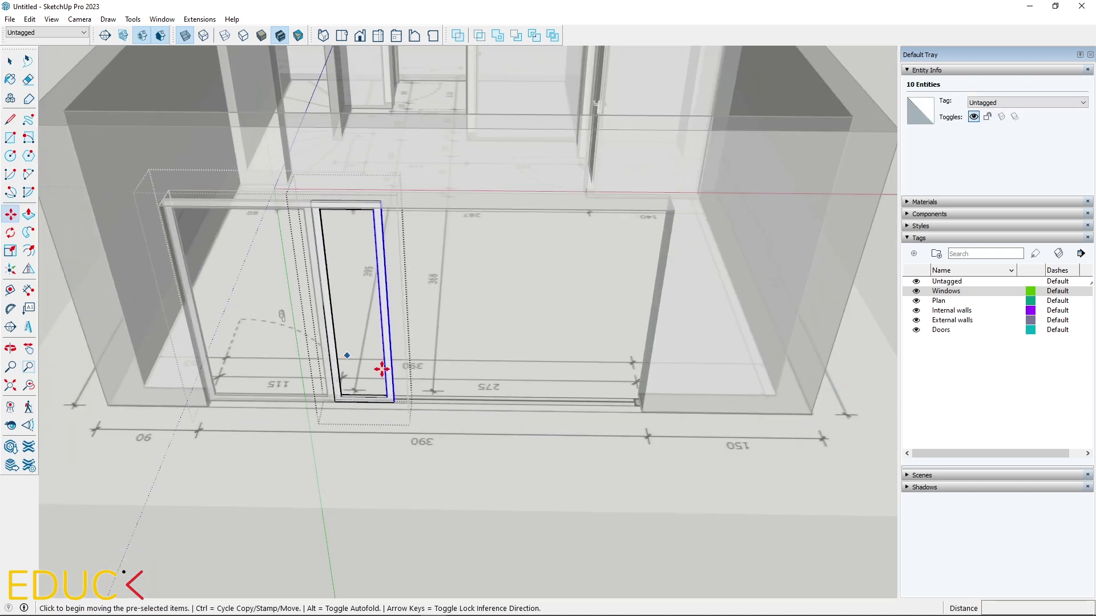
click(396, 405)
scroll(649, 398, up, 5)
click(718, 374)
key(space)
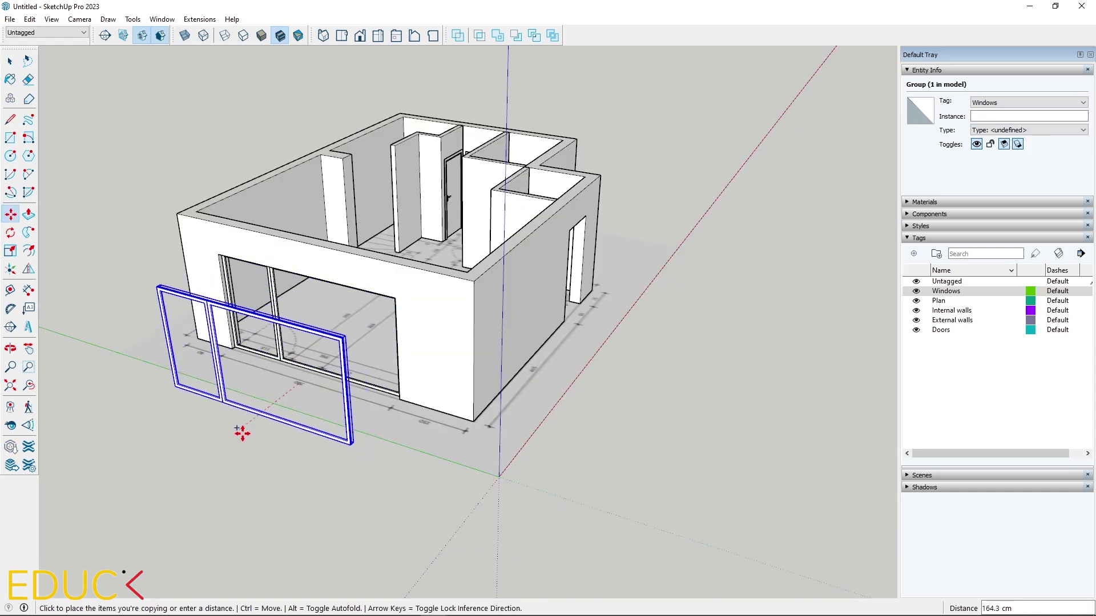
Copy the fitted window about 164 cm outward from the wall and delete the copy's wider leaf.
click(246, 435)
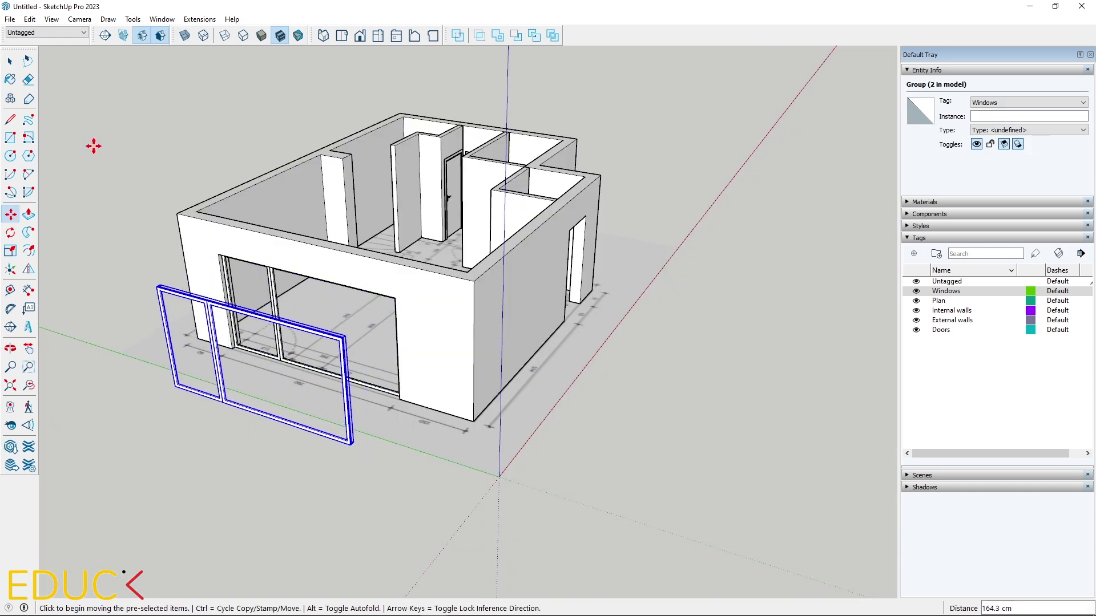
click(11, 62)
double_click(301, 327)
click(301, 326)
key(Delete)
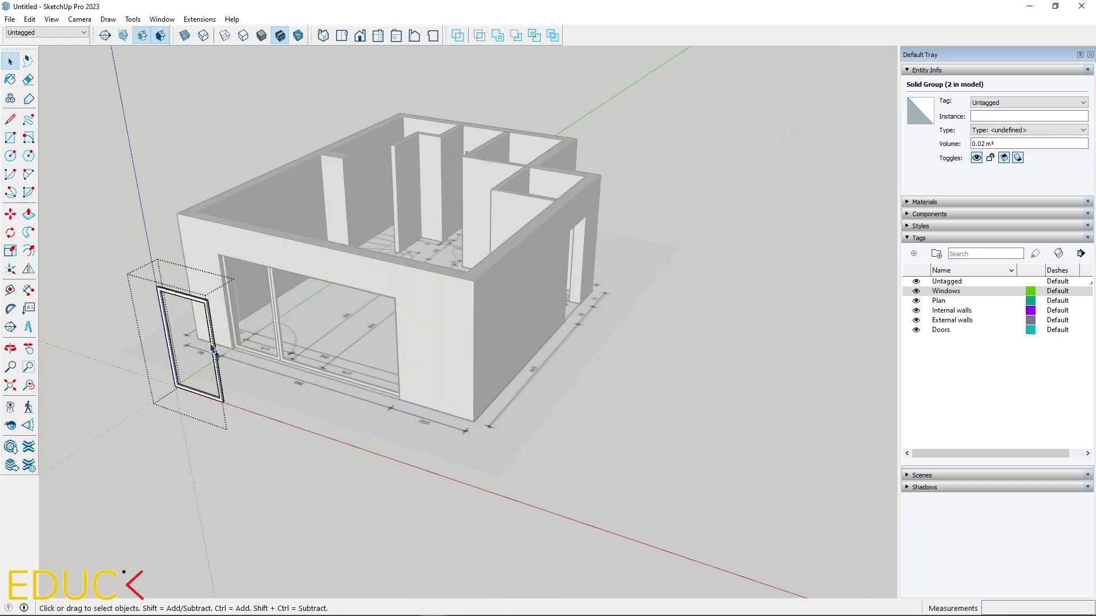
key(Escape)
Move the remaining single-leaf window by its bottom corner to the small window opening at the end of the corridor.
click(177, 299)
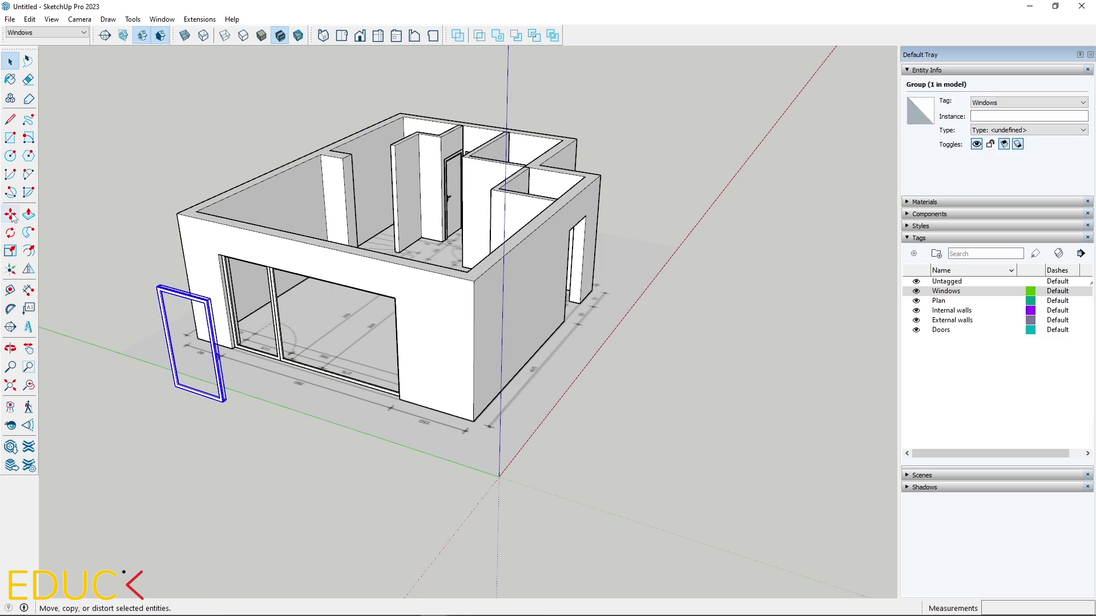
key(m)
middle_drag(358, 148, 413, 240)
scroll(383, 129, up, 7)
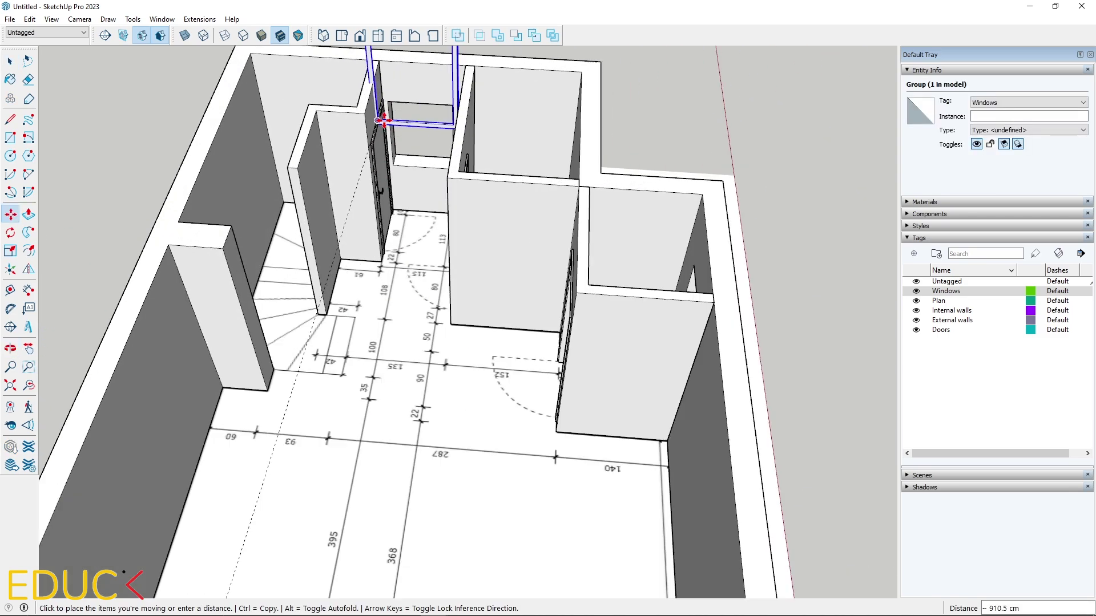
click(381, 226)
scroll(379, 227, up, 5)
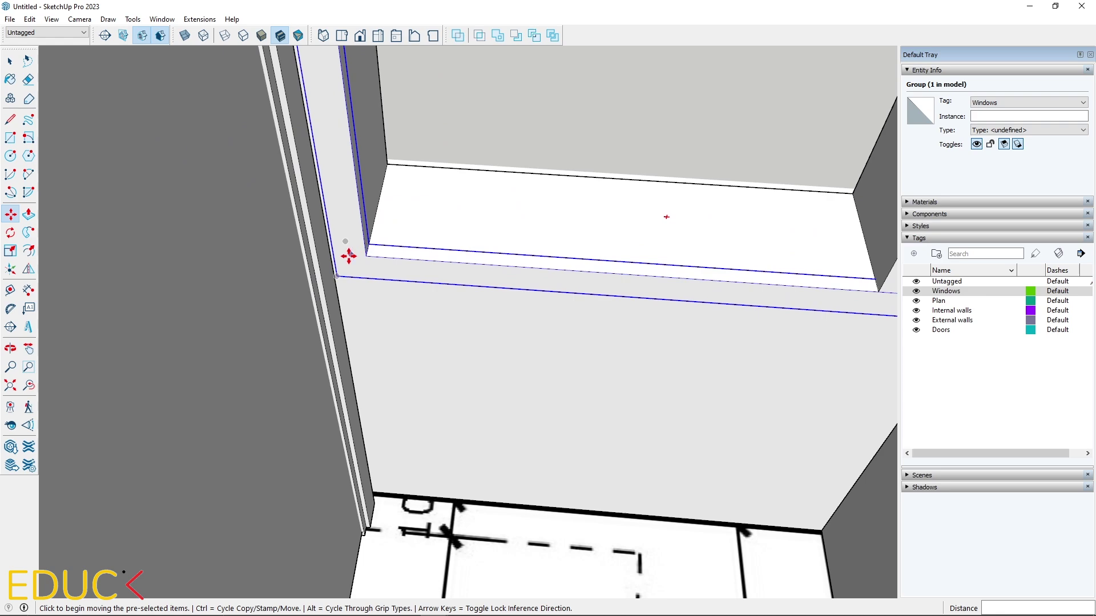
Shift the single-leaf window from the wall's inner face back into the depth of the small opening.
click(338, 277)
key(Escape)
middle_drag(369, 257, 289, 272)
scroll(388, 240, up, 2)
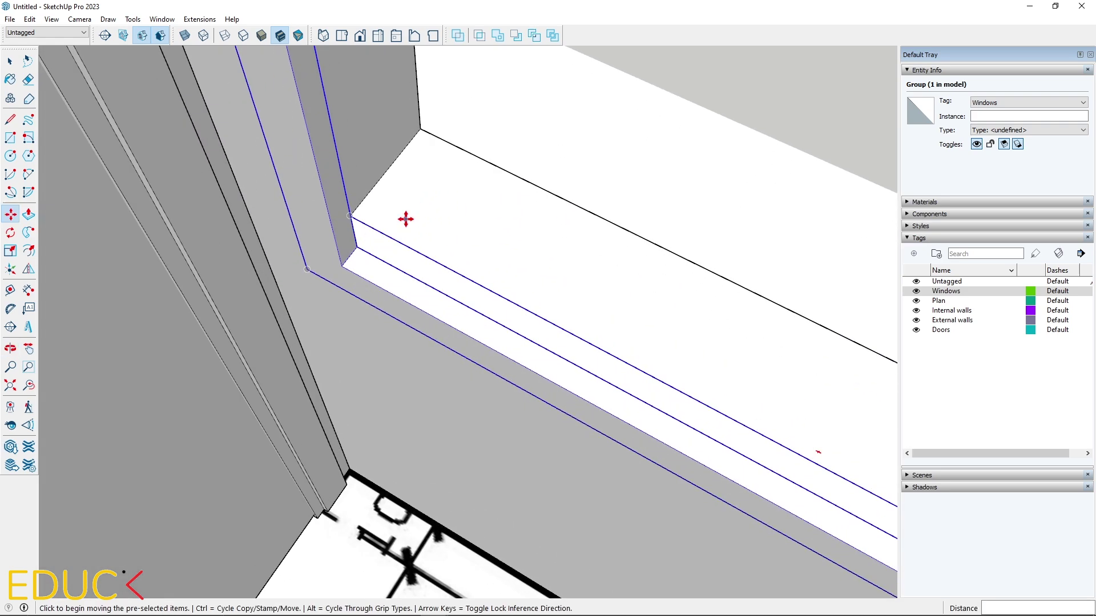
click(406, 219)
click(440, 176)
Switch the faces to X-ray to reveal the single-leaf window's frame behind the wall.
scroll(440, 177, down, 10)
click(51, 19)
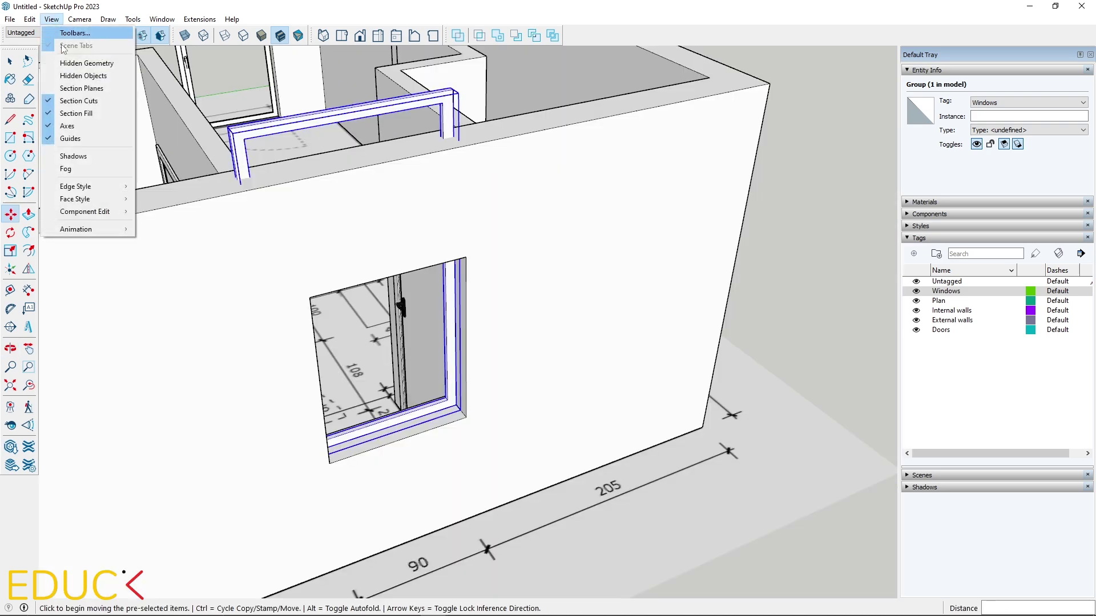
mouse_move(68, 200)
click(147, 198)
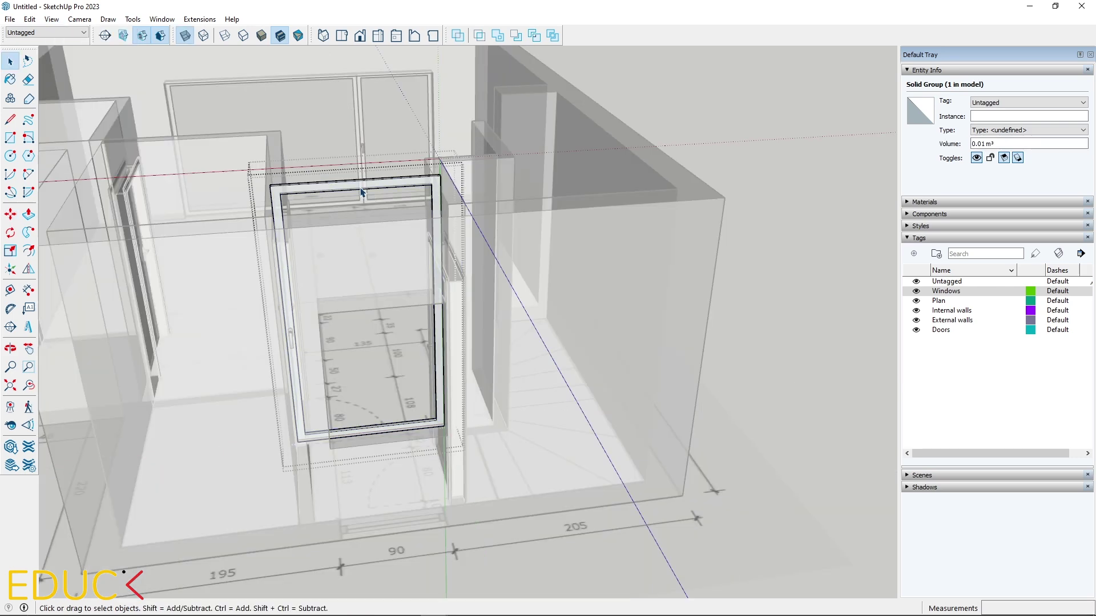
Inside the single-leaf window, move the top frame edge down 90 cm to the top of the small opening.
drag(192, 153, 574, 232)
click(10, 215)
scroll(431, 193, up, 2)
middle_drag(431, 192, 464, 144)
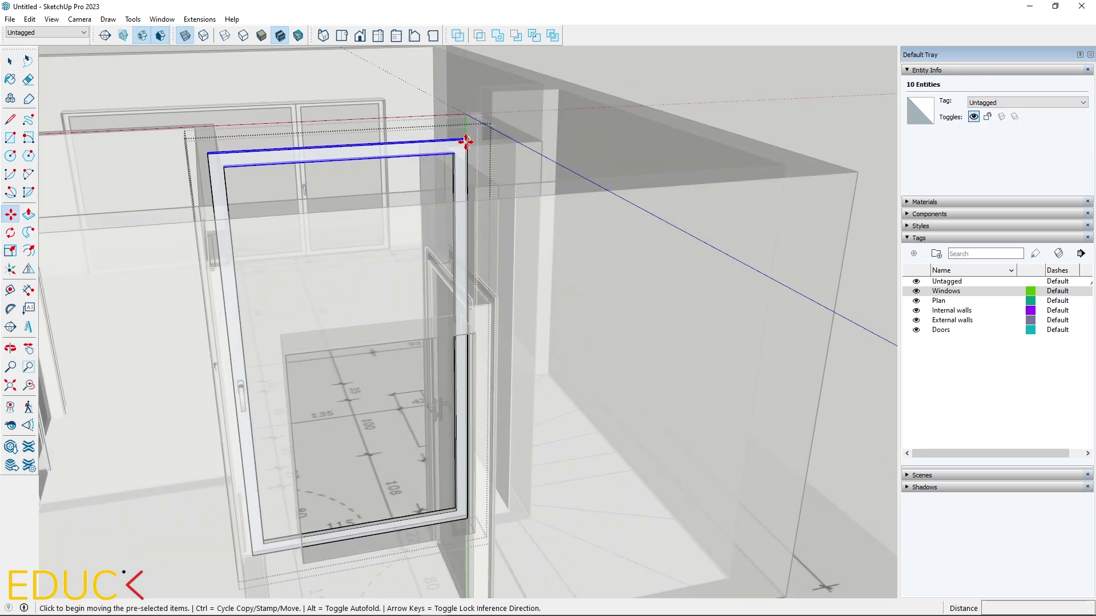
click(465, 142)
click(465, 323)
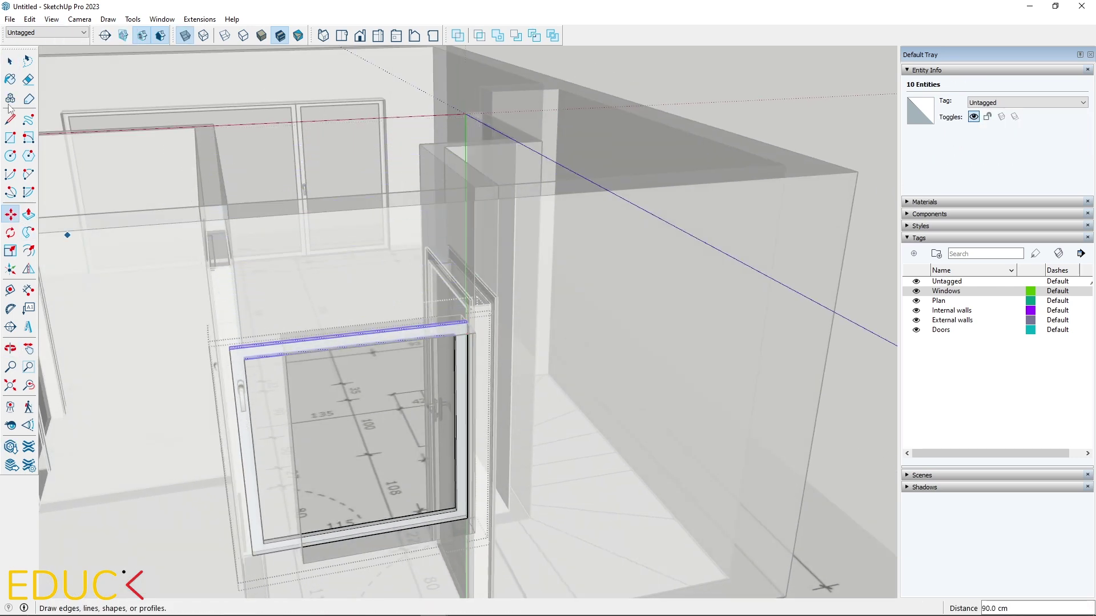
Inside the single-leaf window, move the handle-side frame edge inward to the side of the small opening.
click(10, 61)
click(230, 358)
key(m)
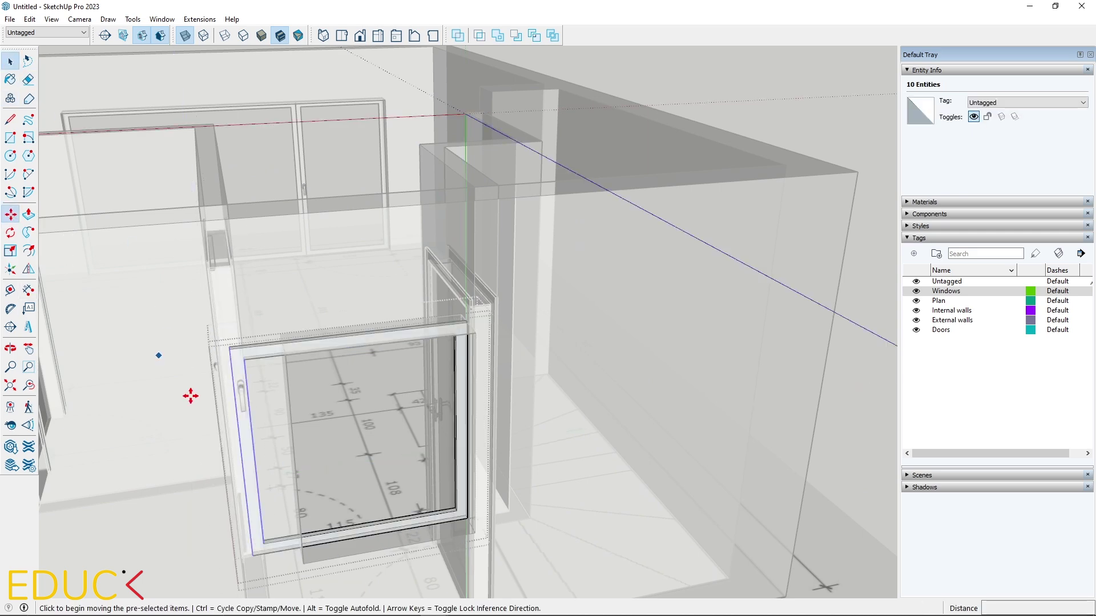
click(254, 557)
click(301, 546)
Move the single-leaf window's handle sideways back onto the narrowed frame profile.
click(10, 61)
click(281, 345)
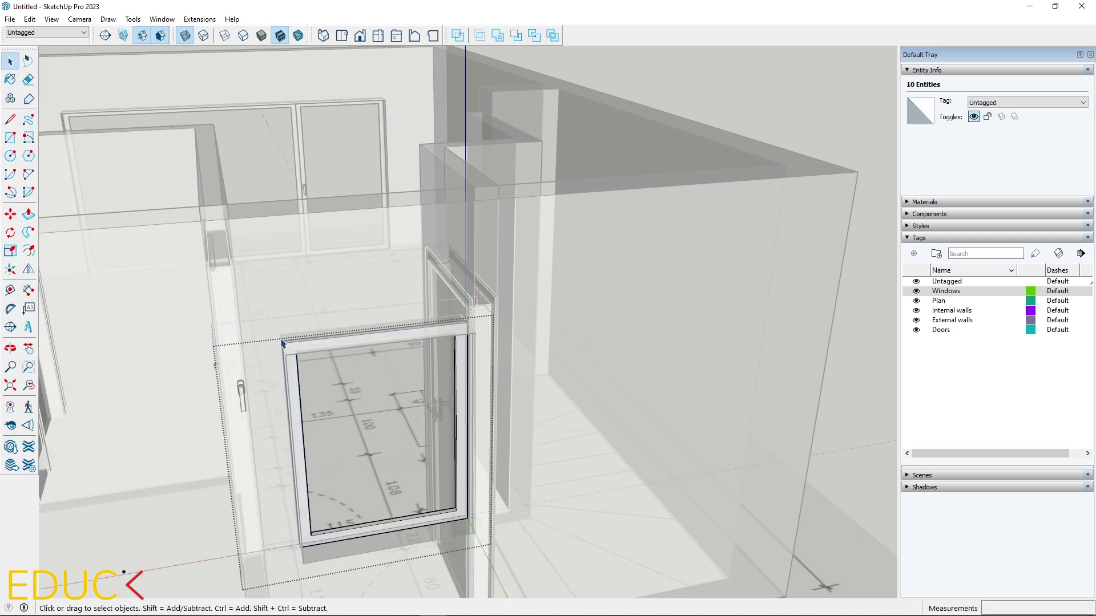
middle_drag(282, 345, 217, 370)
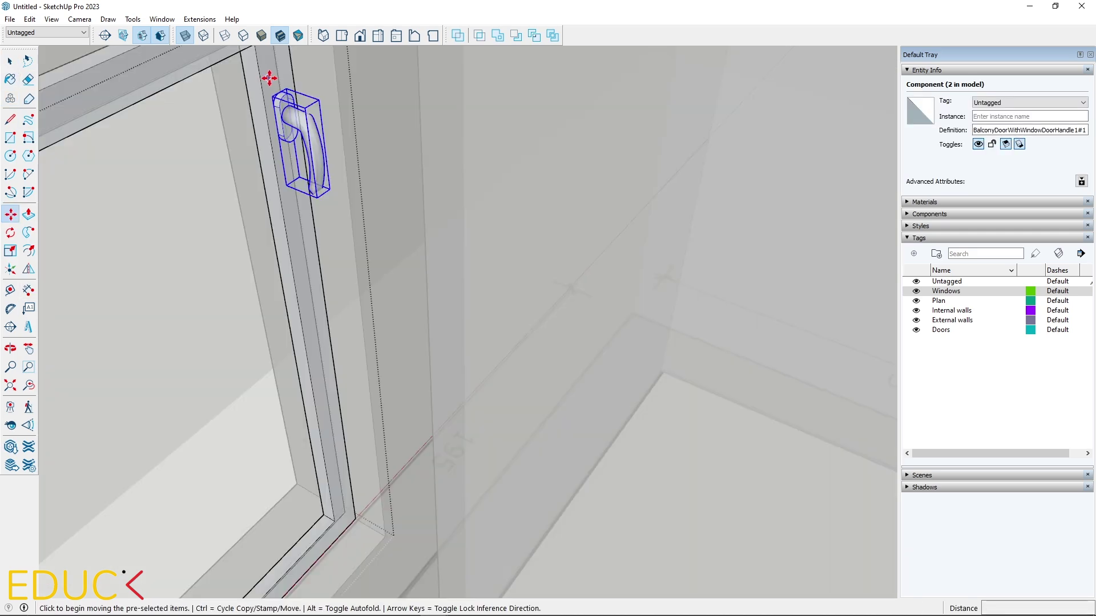
click(268, 68)
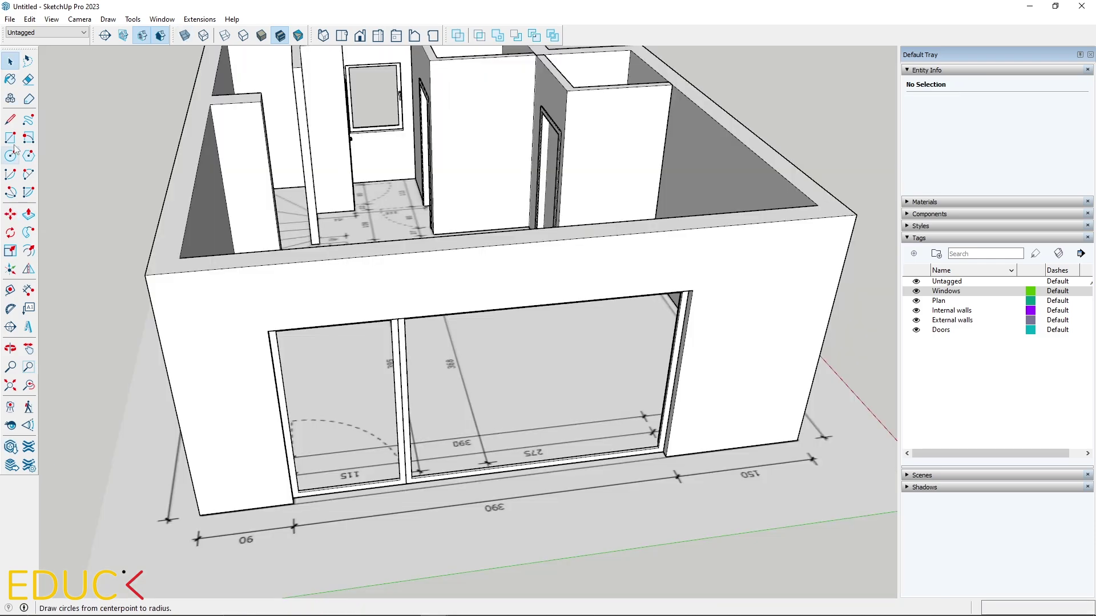
Draw a 193 × 378 cm rectangle across the inner frame corners of the large front window.
key(r)
scroll(306, 484, up, 4)
click(280, 492)
scroll(225, 553, down, 4)
middle_drag(434, 389, 477, 303)
scroll(653, 204, up, 4)
click(710, 207)
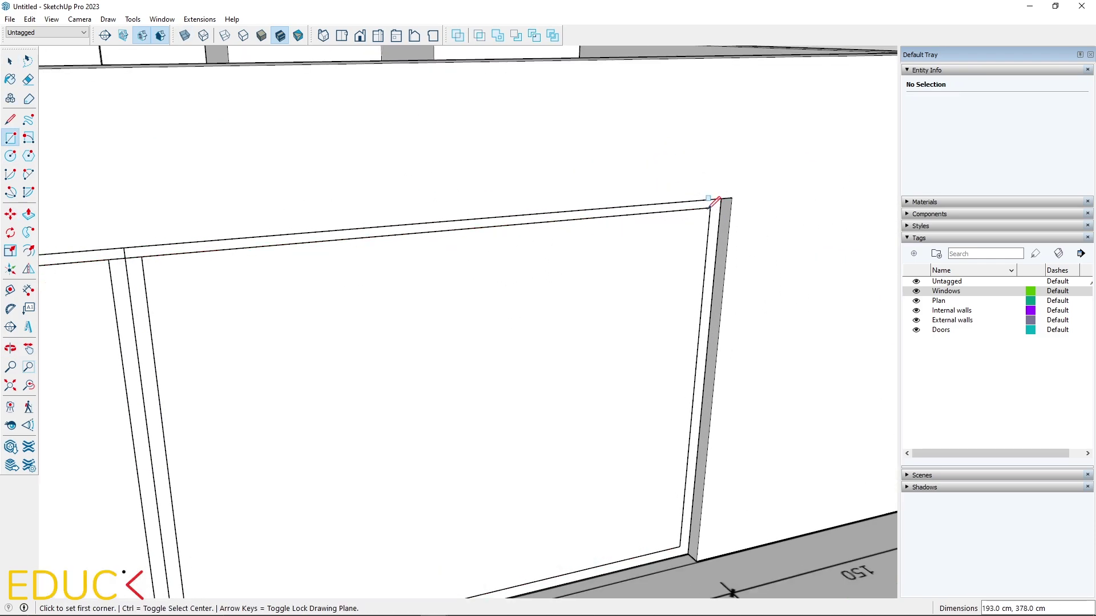
Extrude the rectangle in the large front window into a thin glass pane and make it a group.
key(p)
click(221, 323)
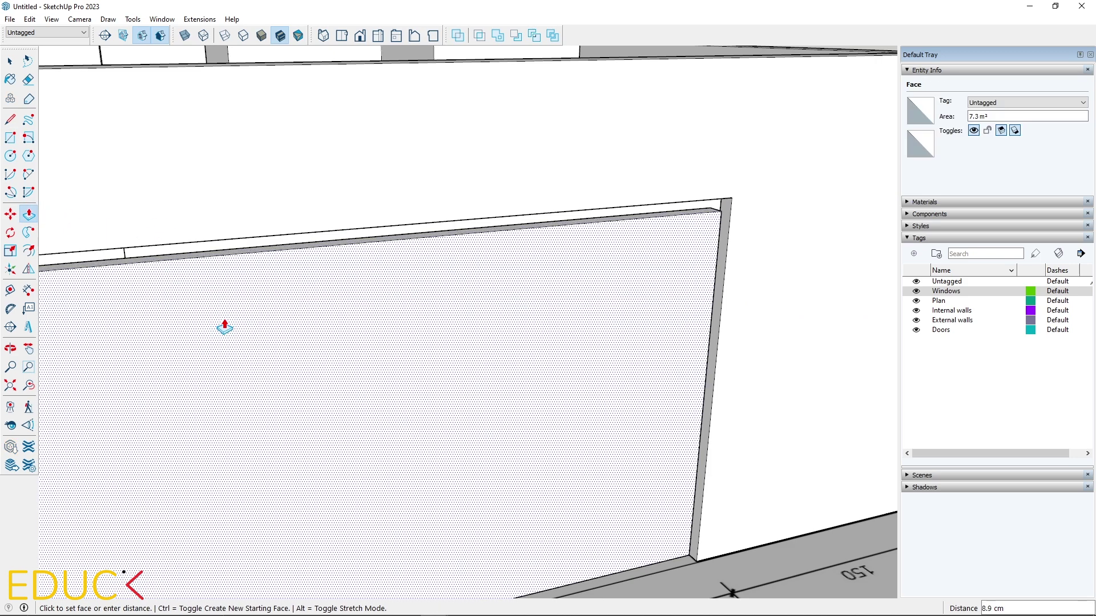
key(Return)
key(space)
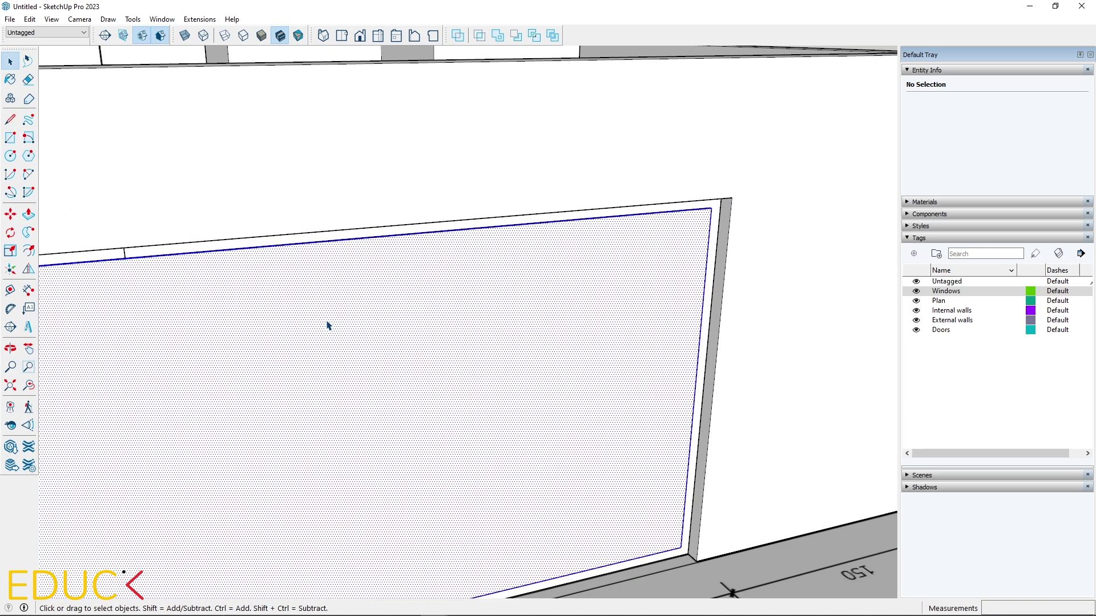
right_click(329, 326)
click(363, 422)
Move the large window's pane group 2.5 cm back into the depth of the frame.
scroll(490, 359, down, 5)
scroll(746, 457, up, 8)
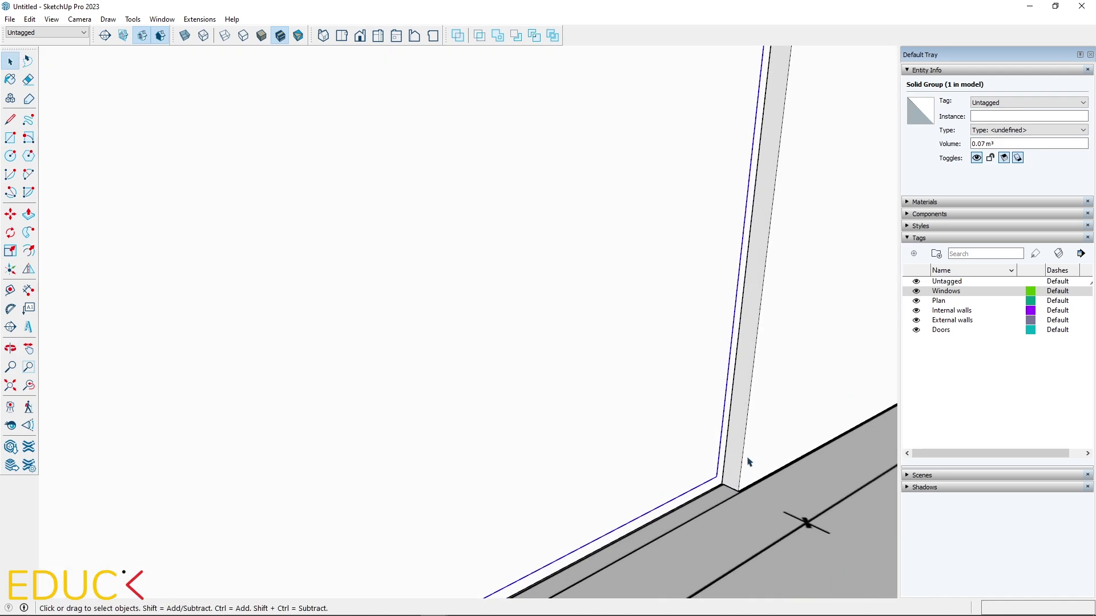
key(m)
scroll(720, 484, up, 4)
click(696, 478)
click(678, 469)
click(10, 61)
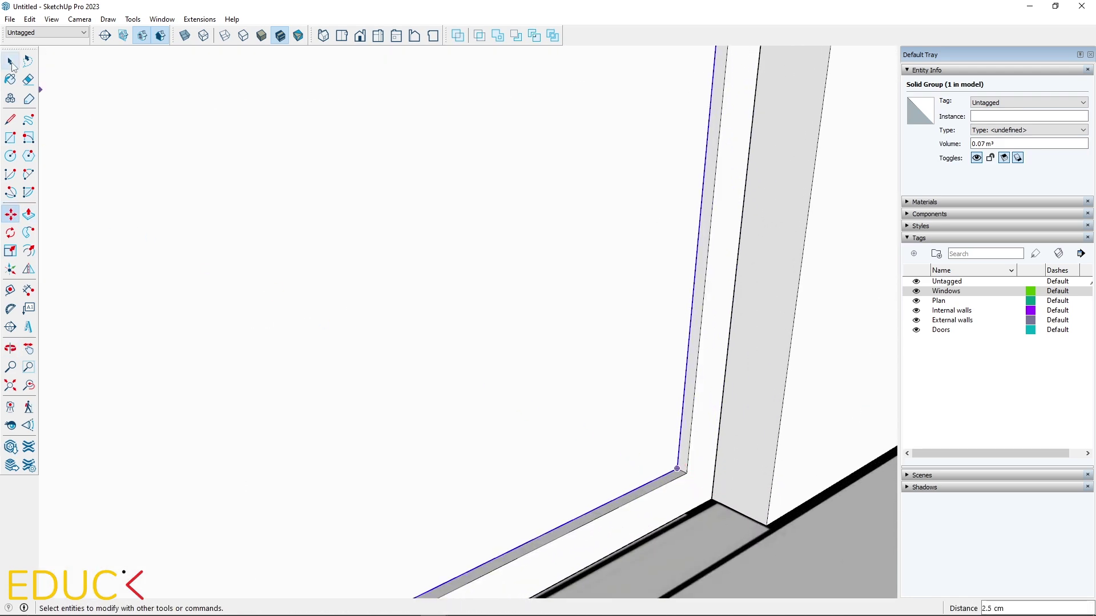
Paint the large window's pane with the Translucent Glass Gray material.
key(b)
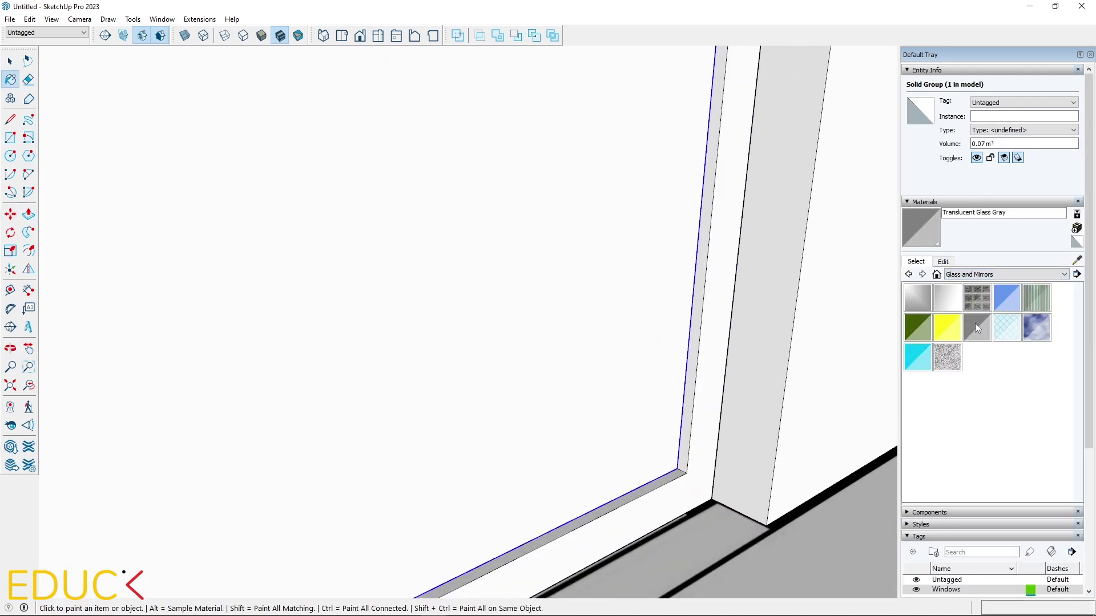
click(619, 302)
click(8, 65)
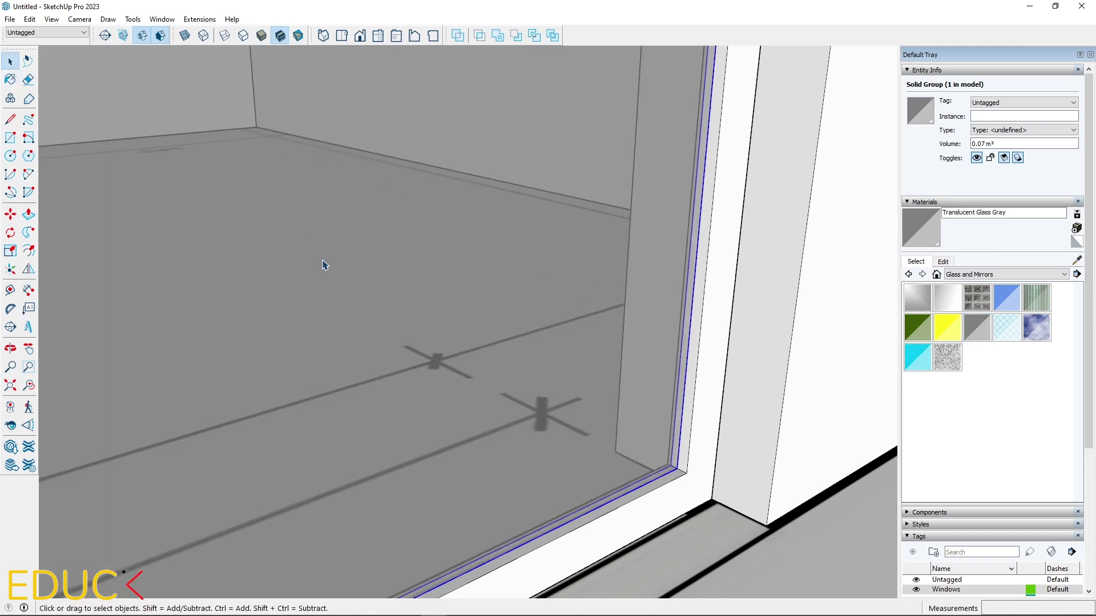
Draw a 103 × 78 cm rectangle inside the single-leaf window's frame and extrude it 1 cm.
click(220, 507)
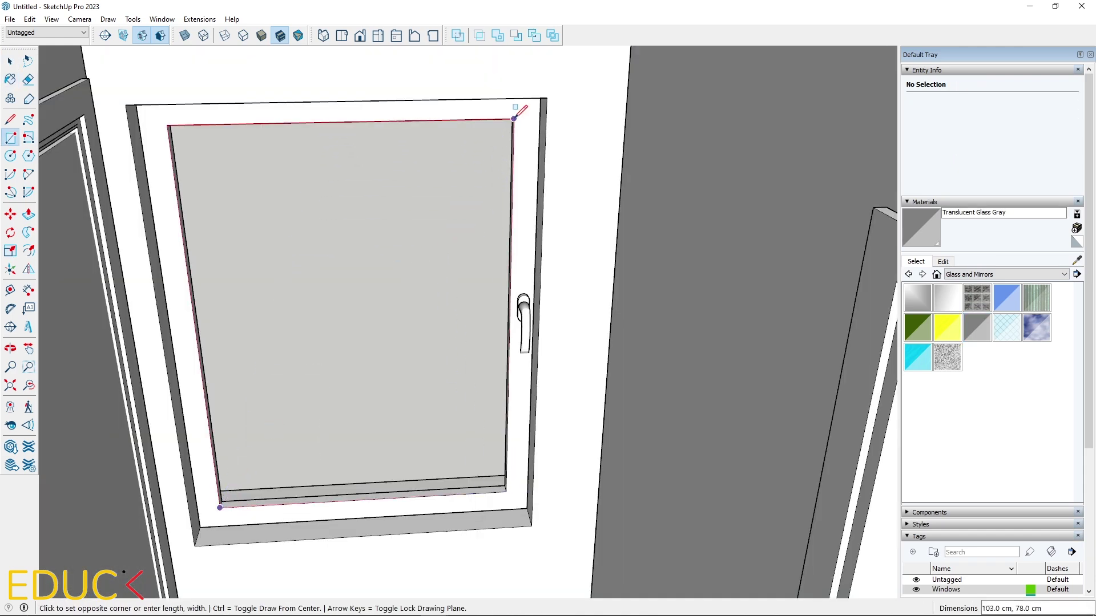
click(514, 119)
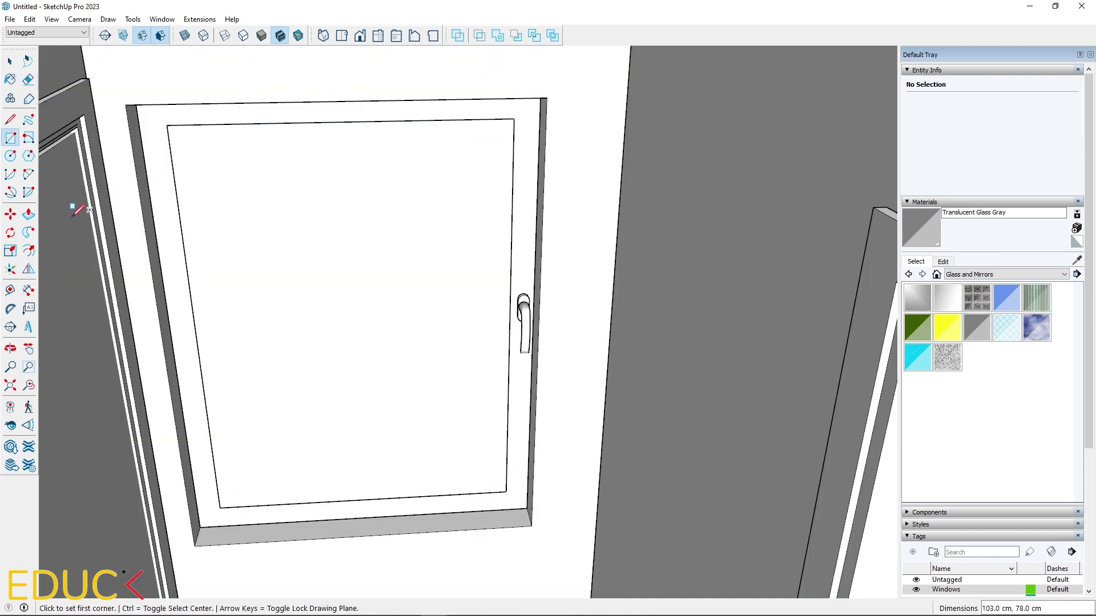
click(28, 215)
click(235, 277)
text(1)
key(Return)
Group the single-leaf window's pane and move it 4 cm back into the depth of the frame.
key(space)
triple_click(234, 195)
right_click(234, 196)
click(260, 292)
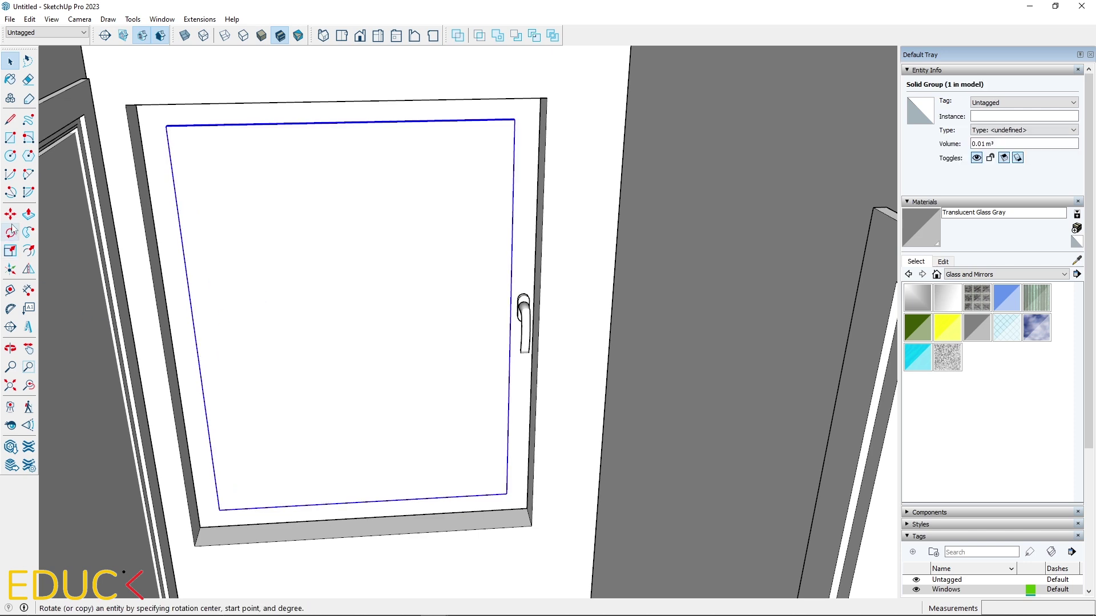
click(10, 214)
scroll(220, 509, up, 5)
click(209, 490)
click(203, 488)
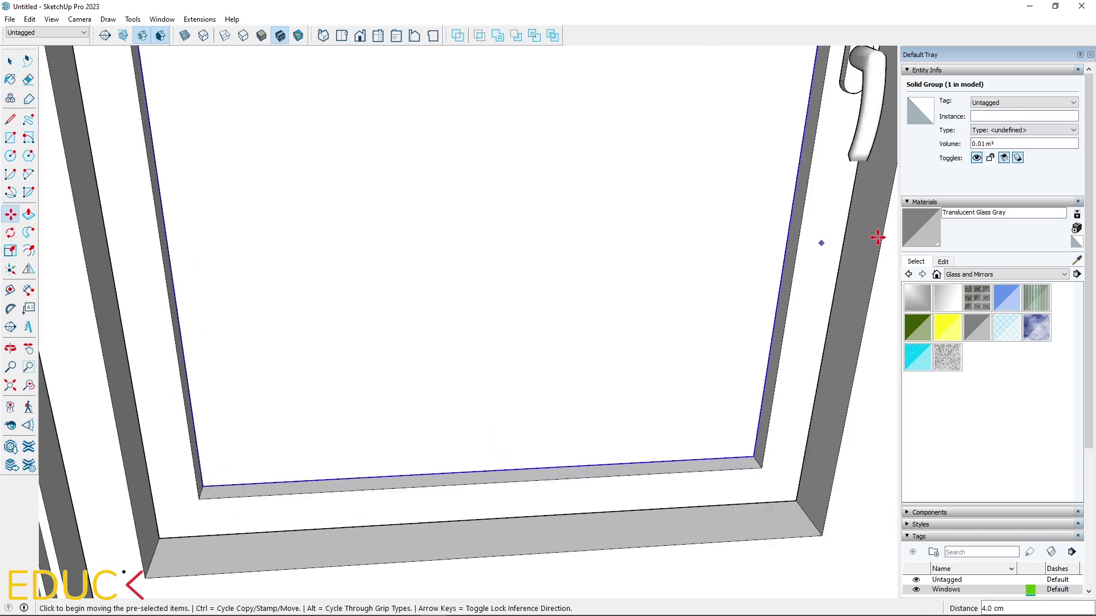
Paint the single-leaf window's pane with Translucent Glass Gray and assign both glass panes to the Windows tag.
click(921, 227)
click(594, 247)
click(10, 61)
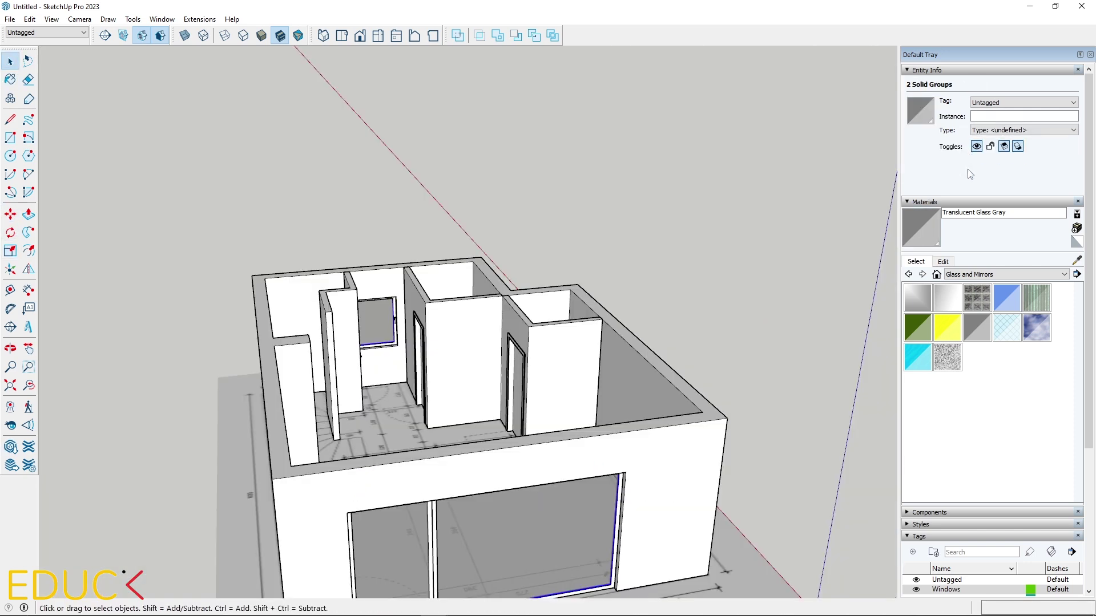
click(983, 104)
click(987, 145)
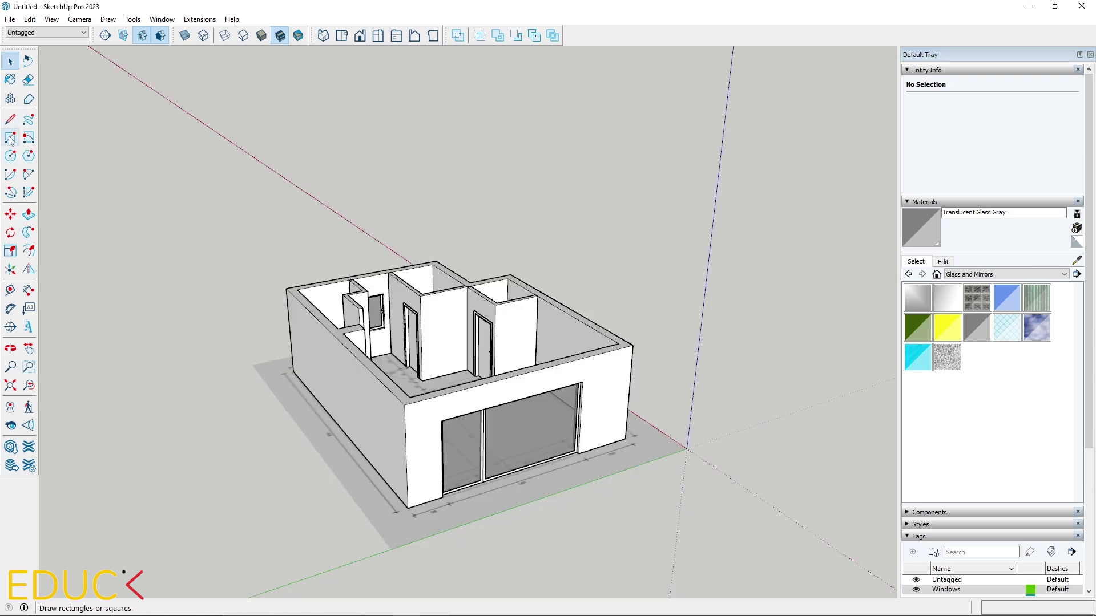
Cover the apartment's outline with two rectangles on top of the walls and erase the line between them.
click(9, 139)
middle_drag(328, 303, 365, 400)
click(400, 469)
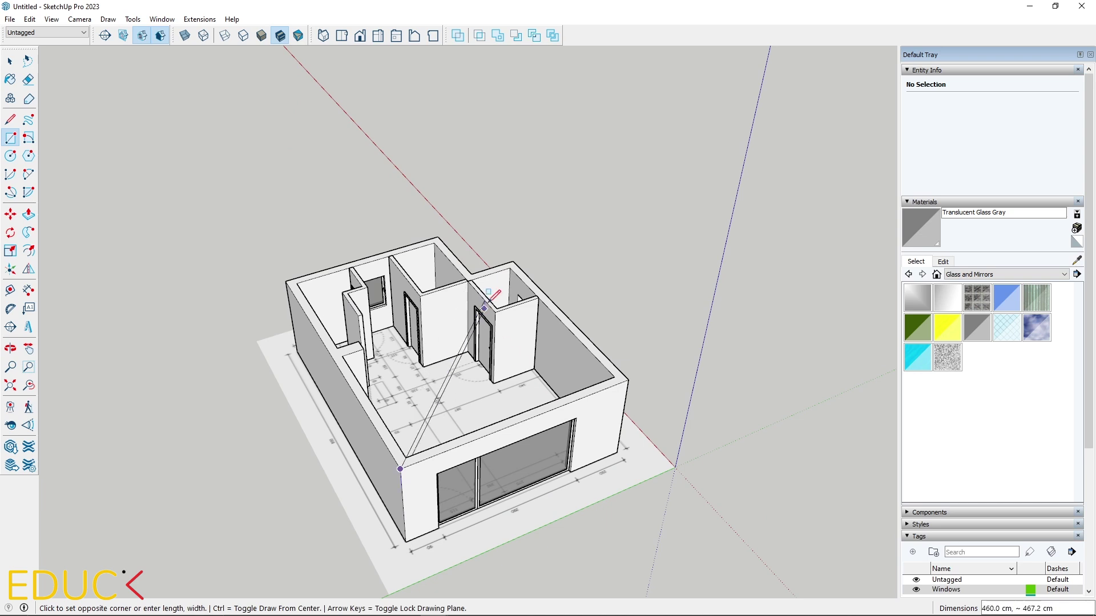
click(514, 262)
click(471, 274)
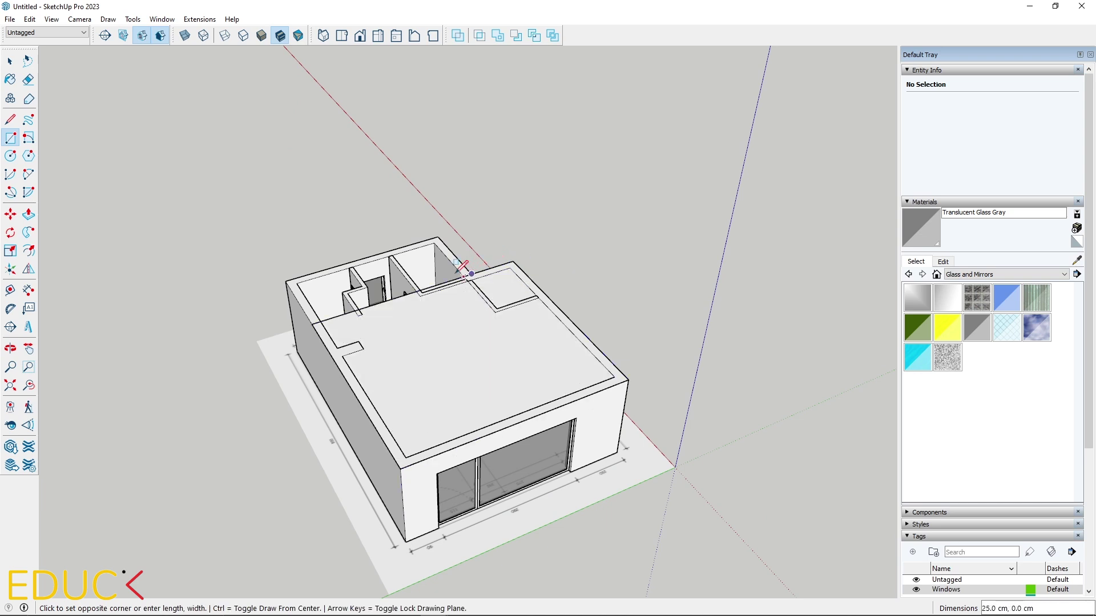
click(287, 279)
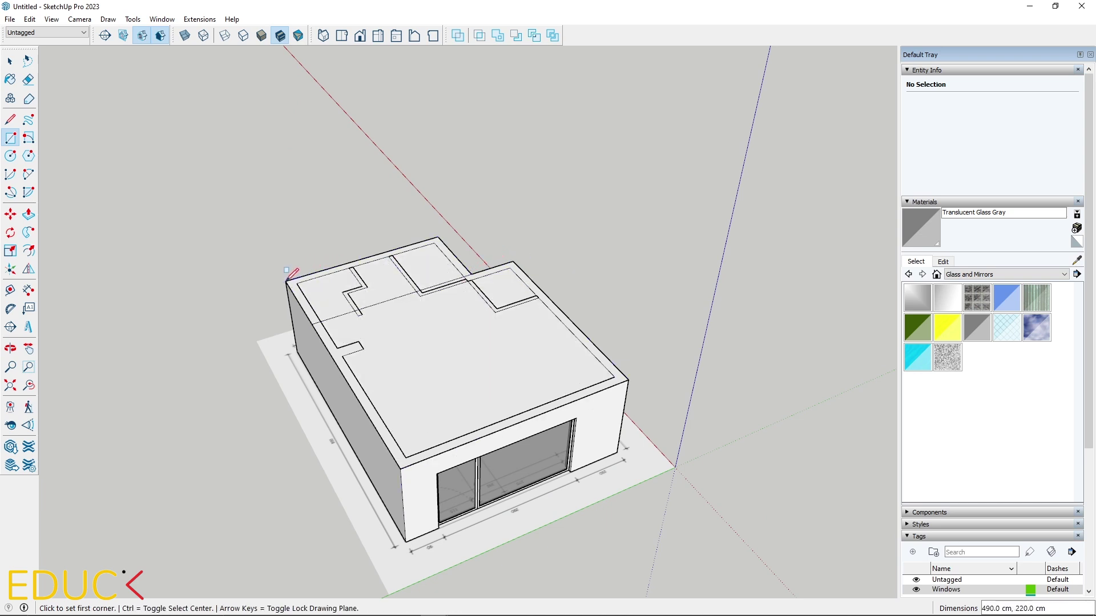
click(28, 81)
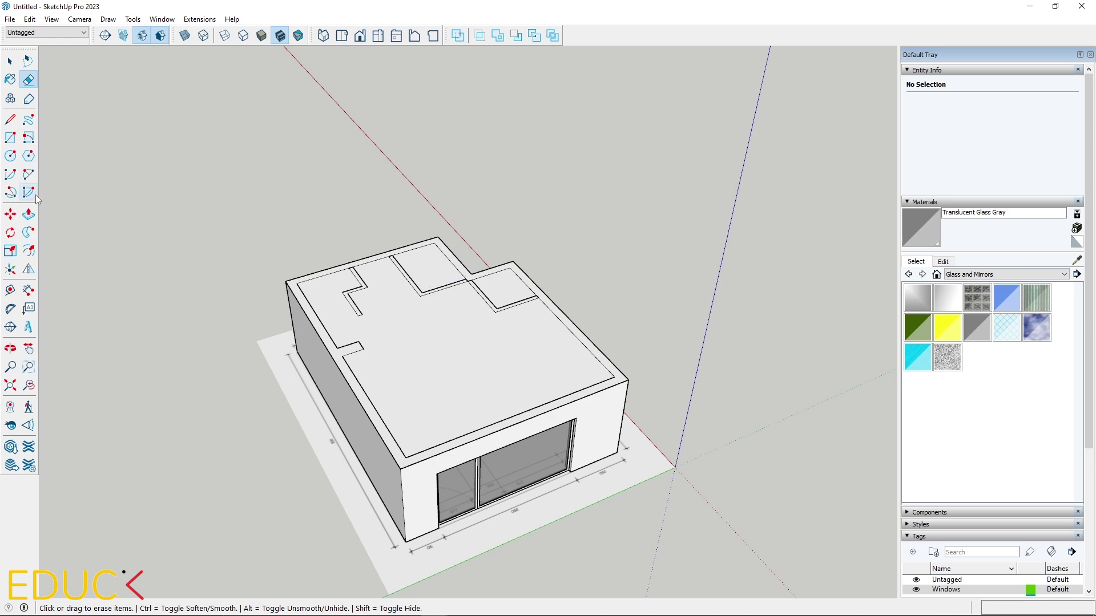
Extrude the combined face on top of the walls upward into a slab and make it a group.
click(29, 214)
click(382, 343)
text(1)
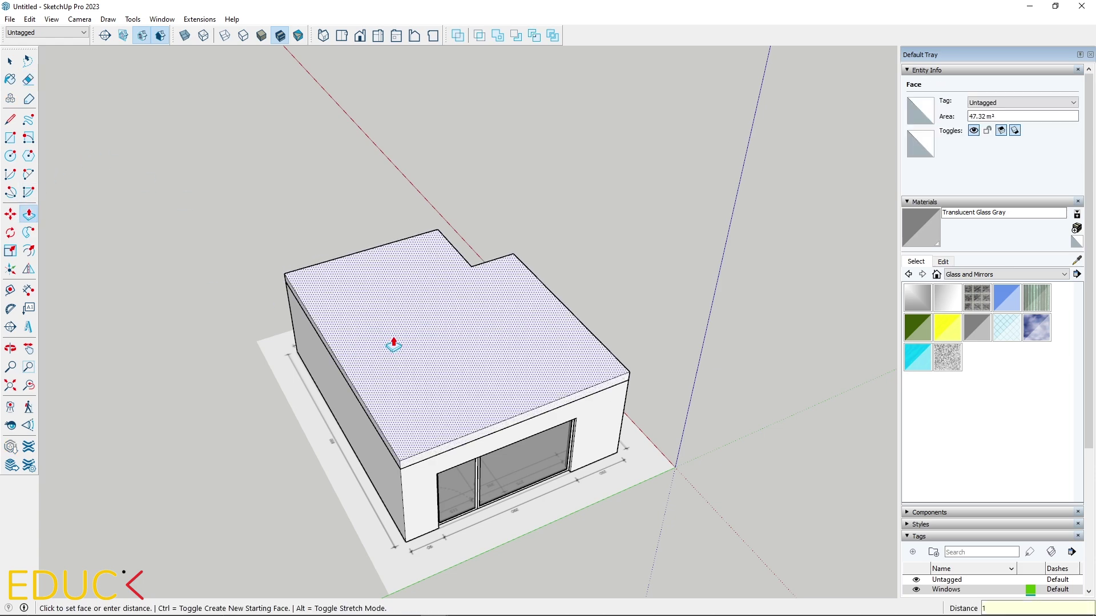
text(0)
key(Return)
key(space)
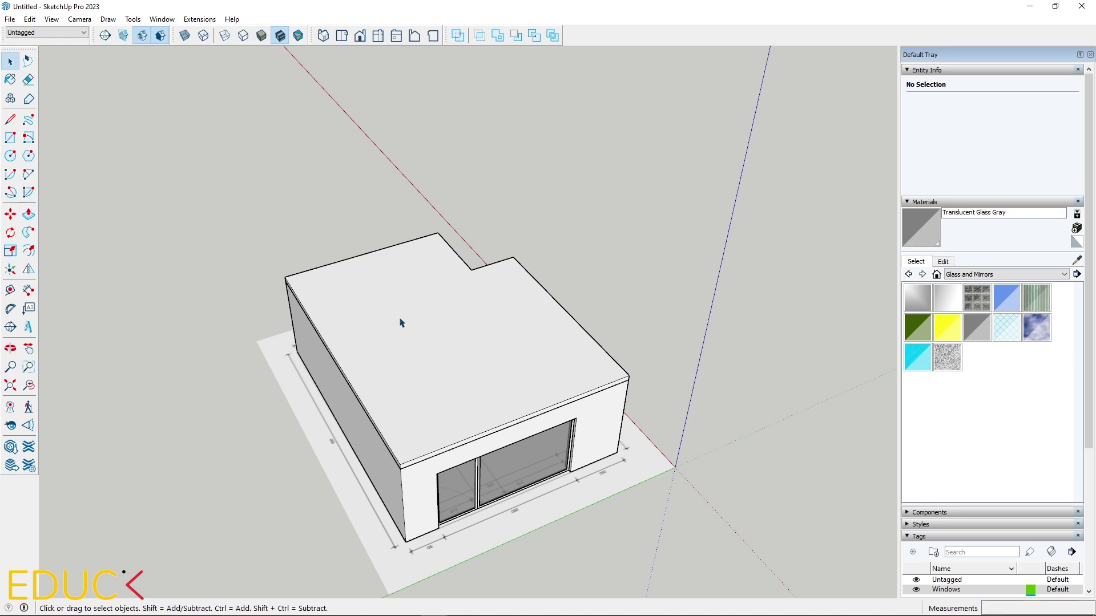
triple_click(400, 323)
right_click(414, 326)
click(451, 427)
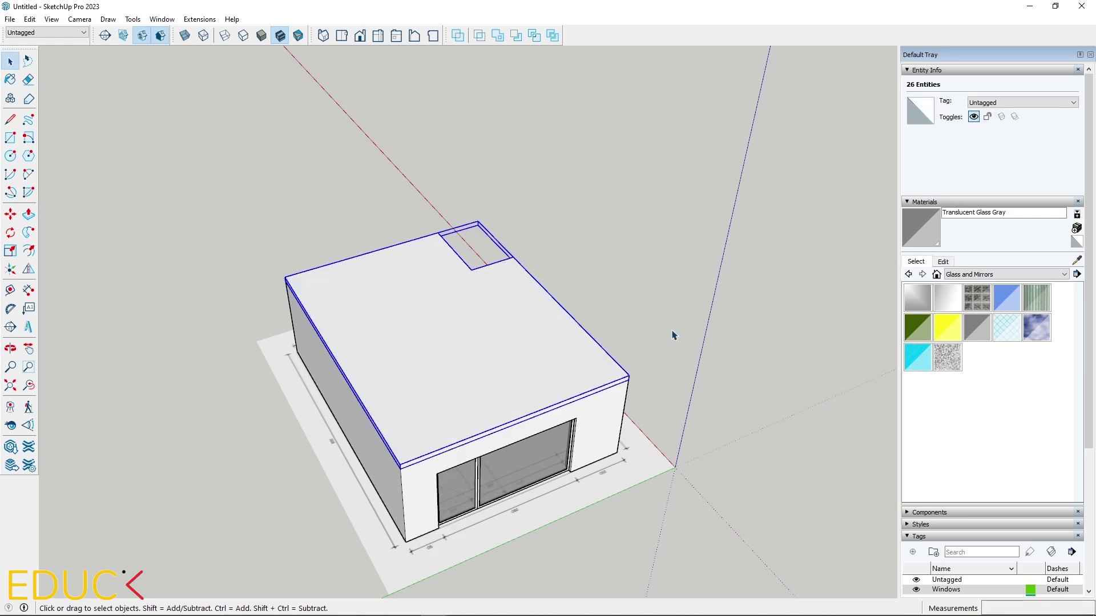
Create a tag named Floors and assign the slab group to it.
click(910, 204)
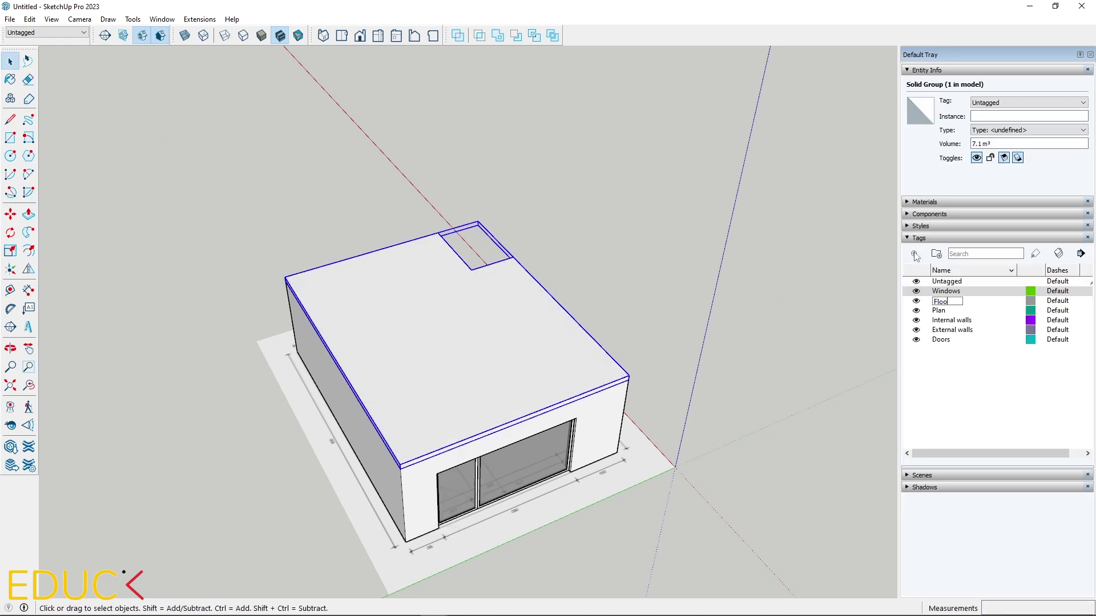
text(Floors)
key(Return)
click(1028, 103)
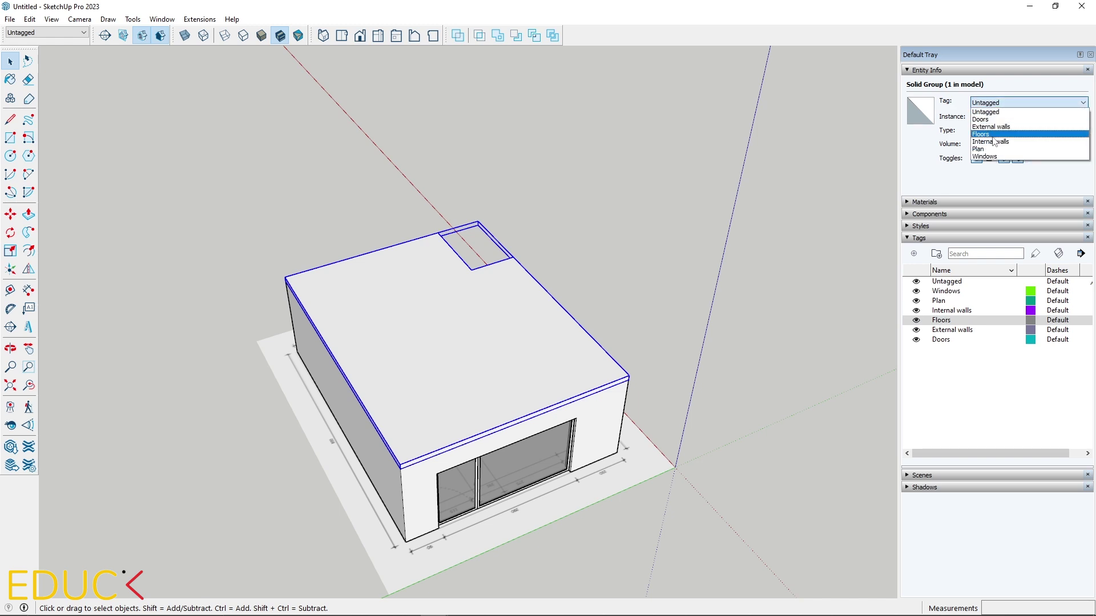
click(995, 134)
Copy the slab straight down to the foot of the walls and hide the Floors tag.
click(19, 216)
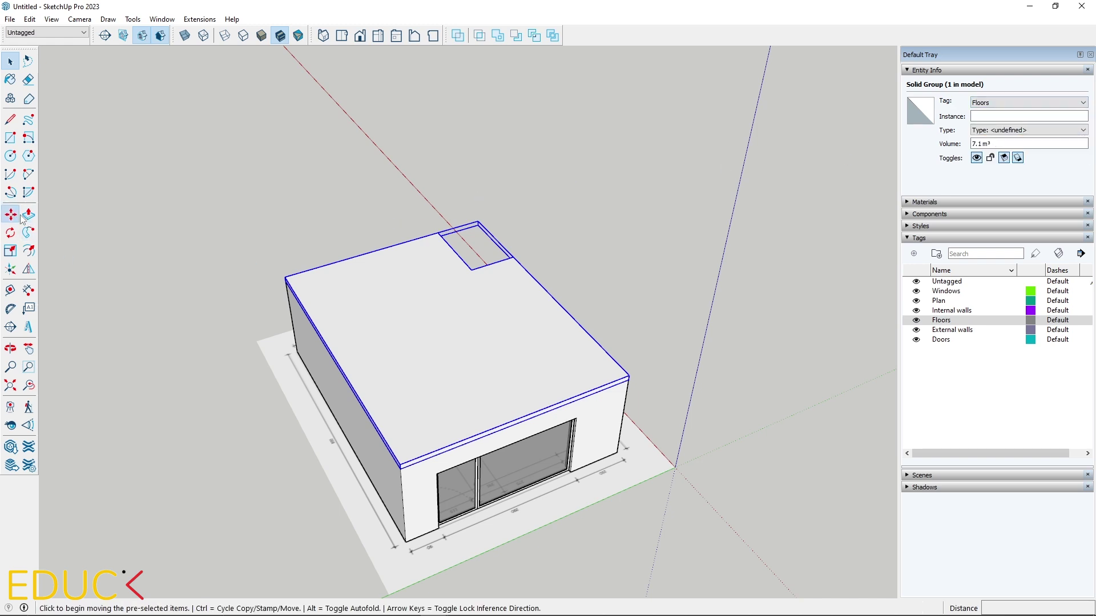
key(ctrl)
click(286, 275)
click(294, 350)
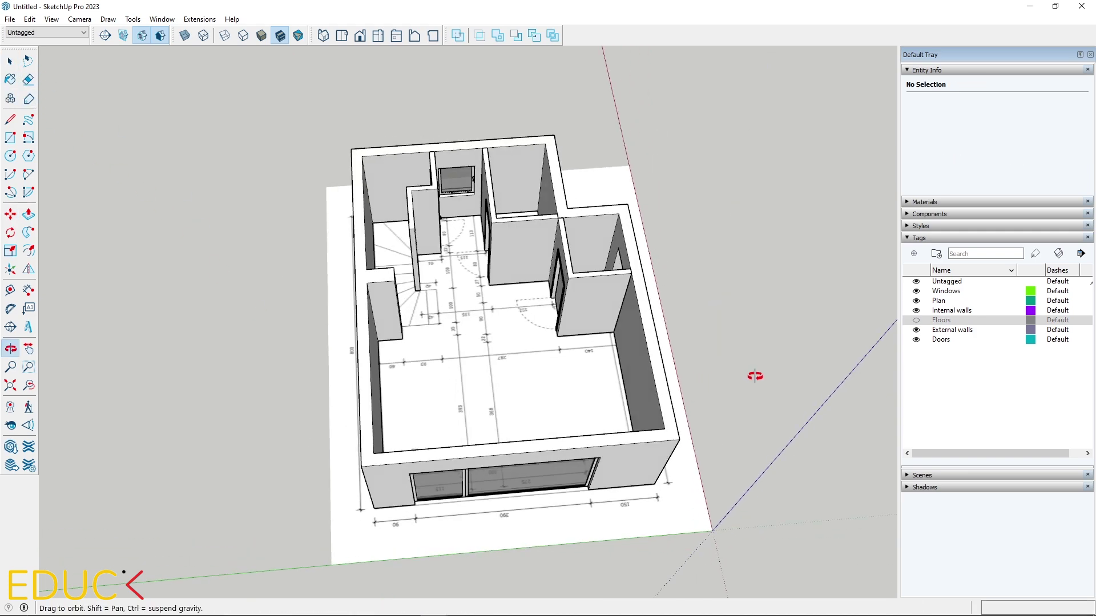
drag(753, 375, 916, 202)
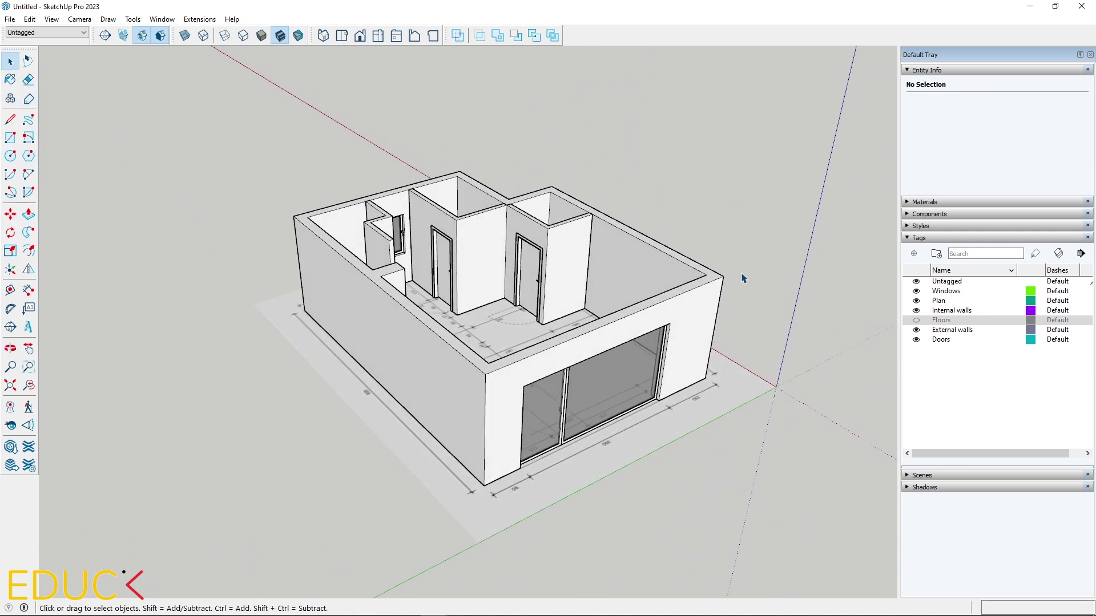